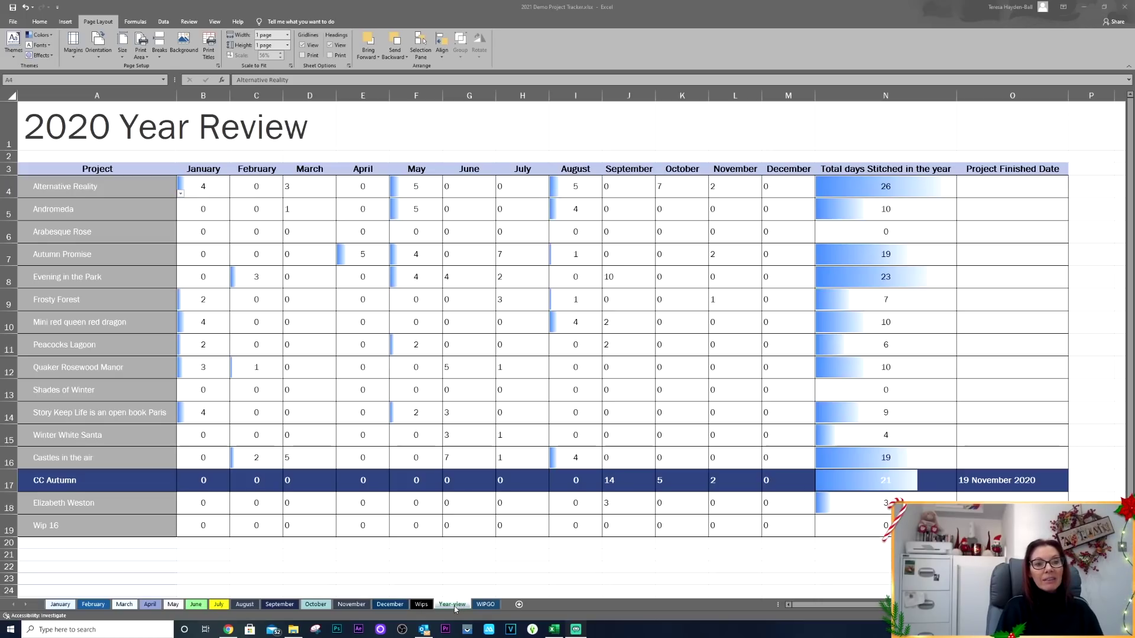
View the WIPGO bingo sheet with its rewards and monthly numbers, and return to the 2020 year review
click(486, 604)
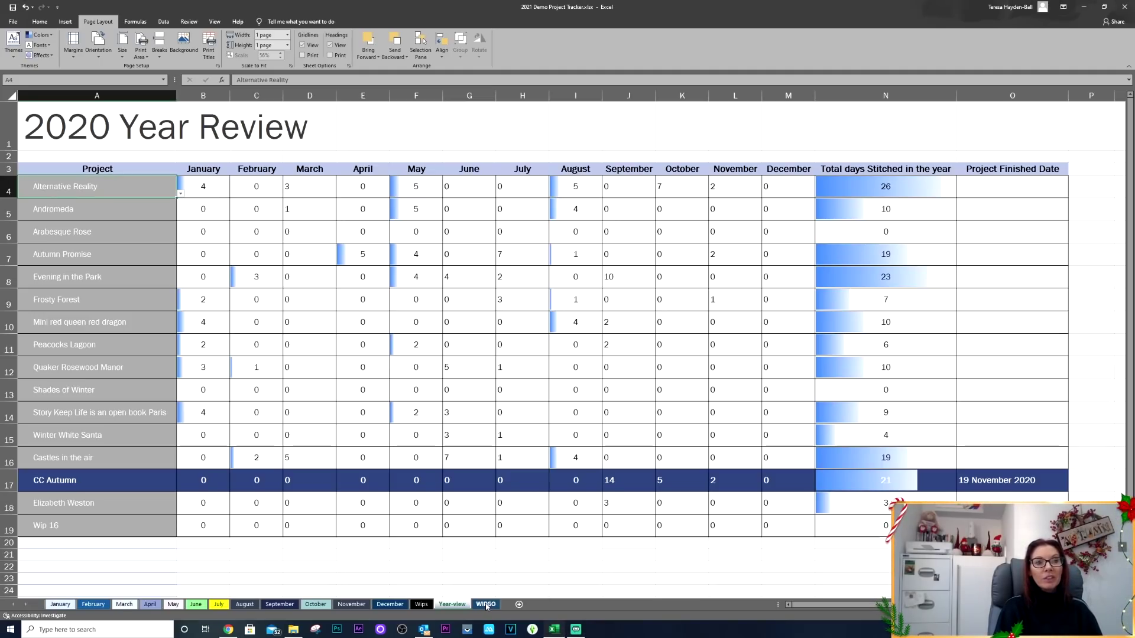
click(486, 604)
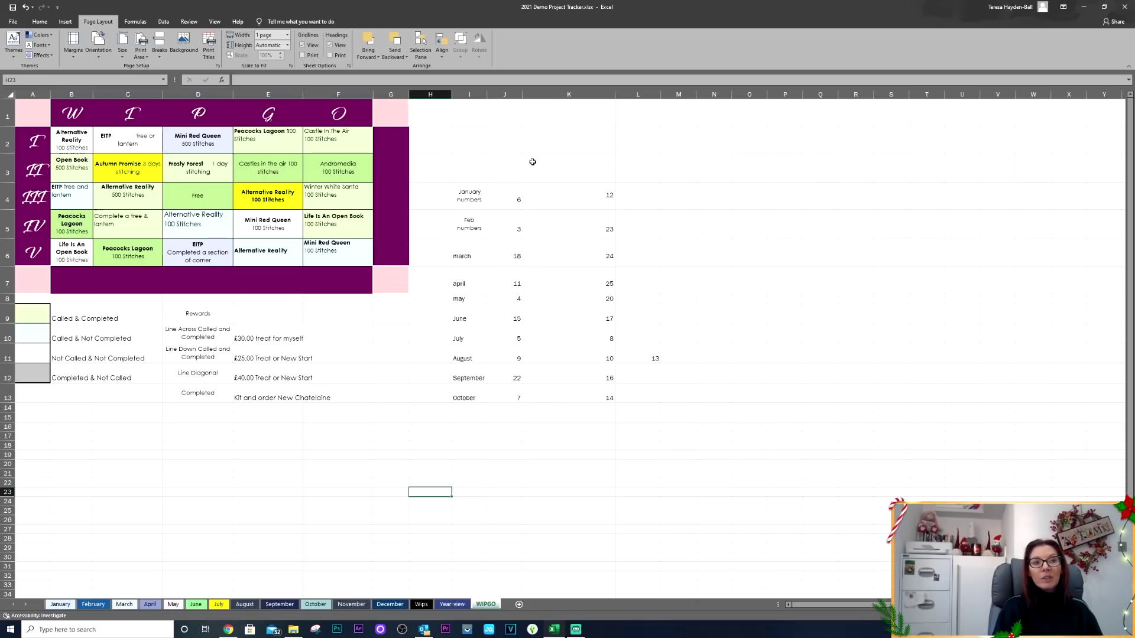
click(453, 605)
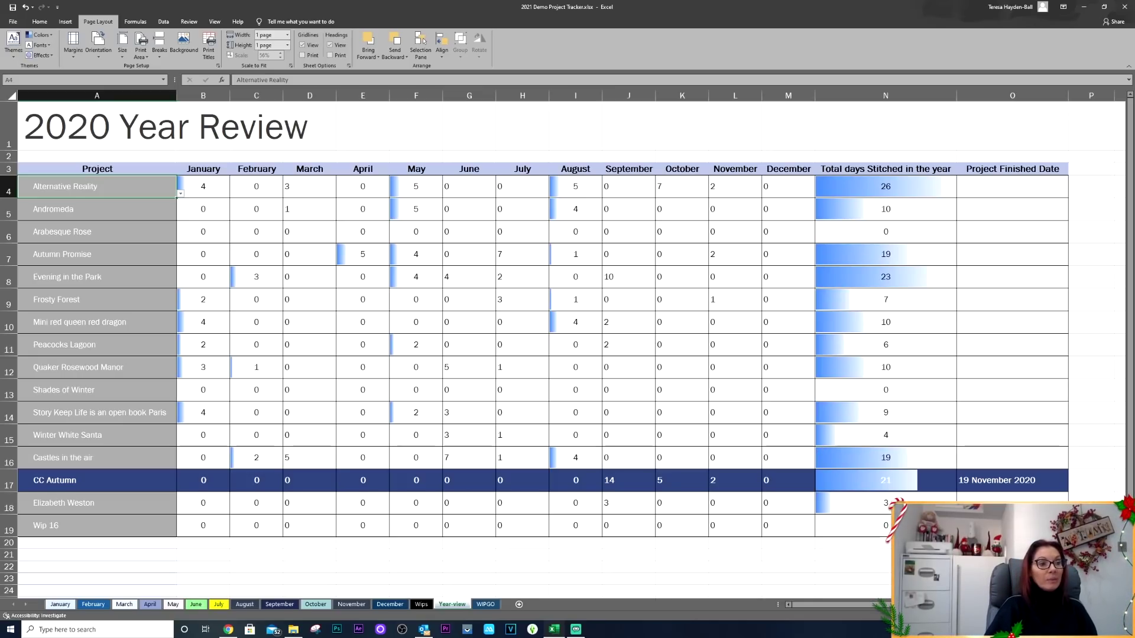
Look through the July and August stitching logs and examine the September log with its key and total days
click(217, 605)
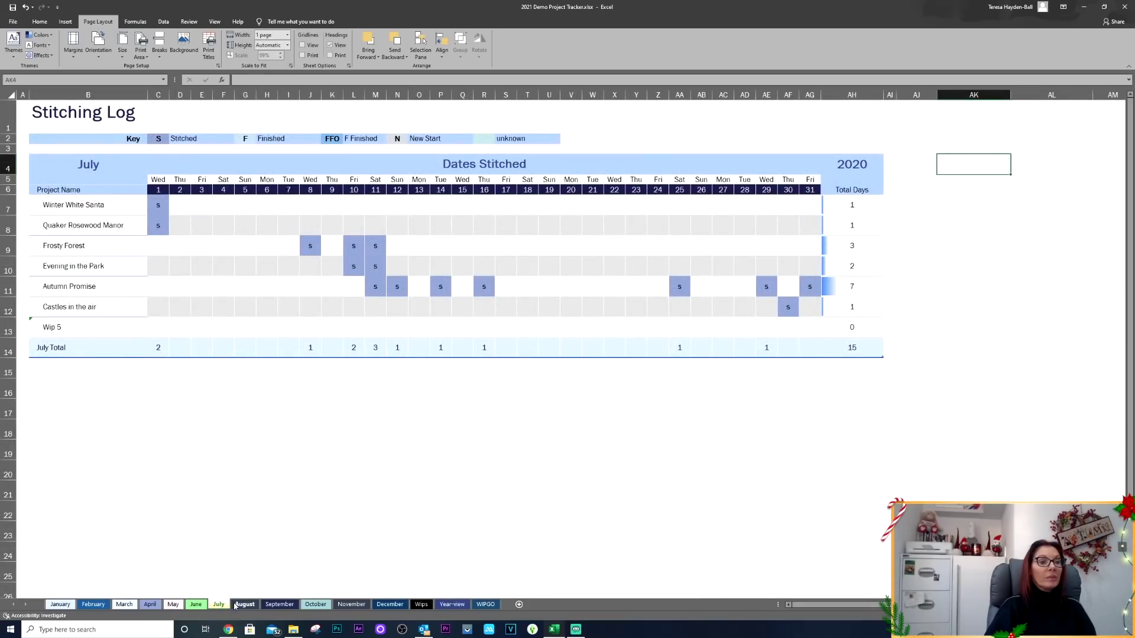
click(241, 605)
click(282, 605)
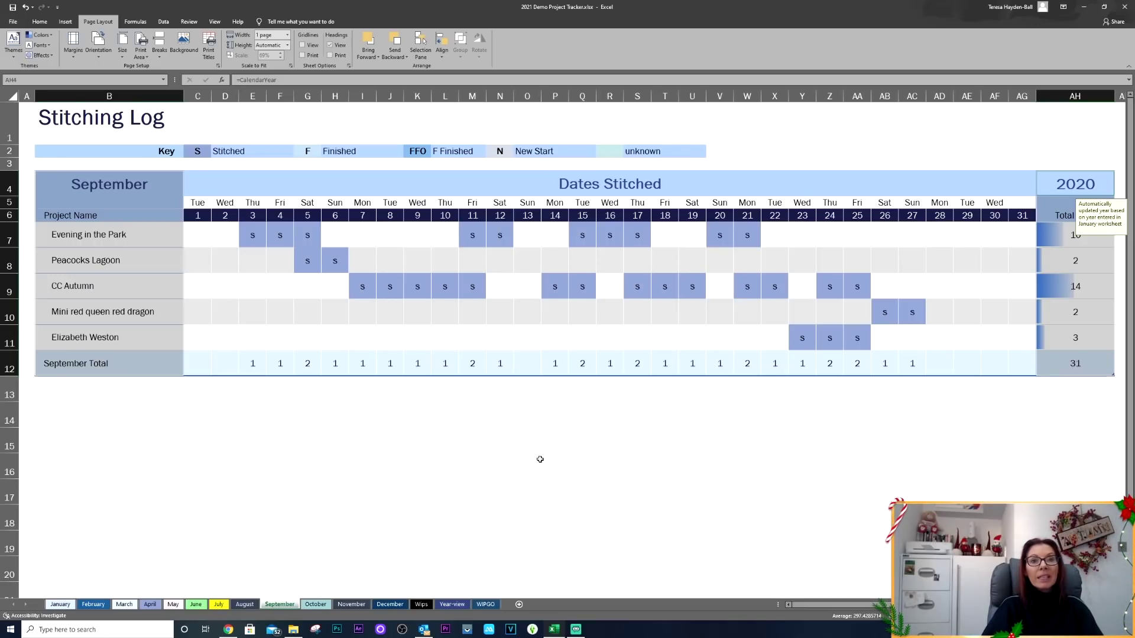
scroll(542, 457, up, 1)
scroll(541, 459, down, 2)
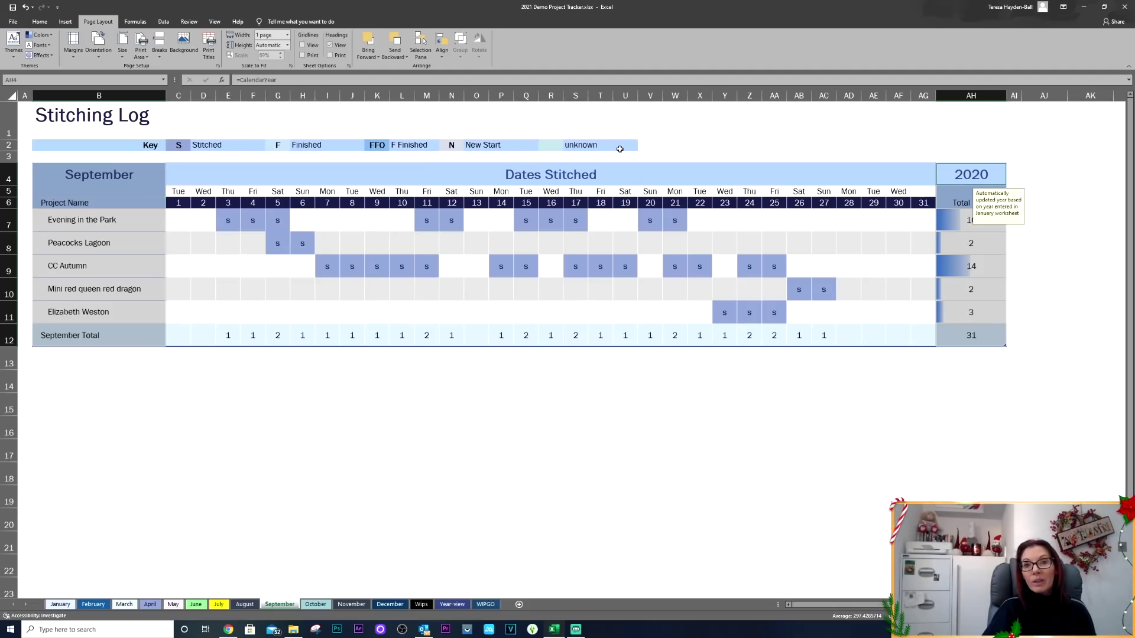
click(980, 451)
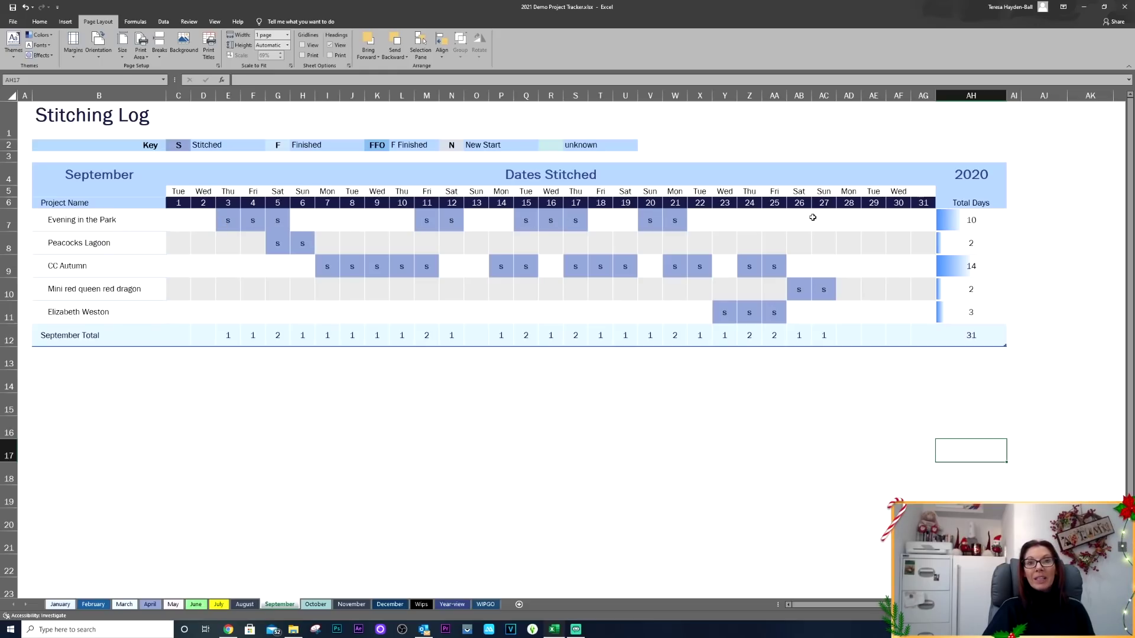
Show the selectable projects for the first project name in the September log, keeping Evening in the Park
click(121, 221)
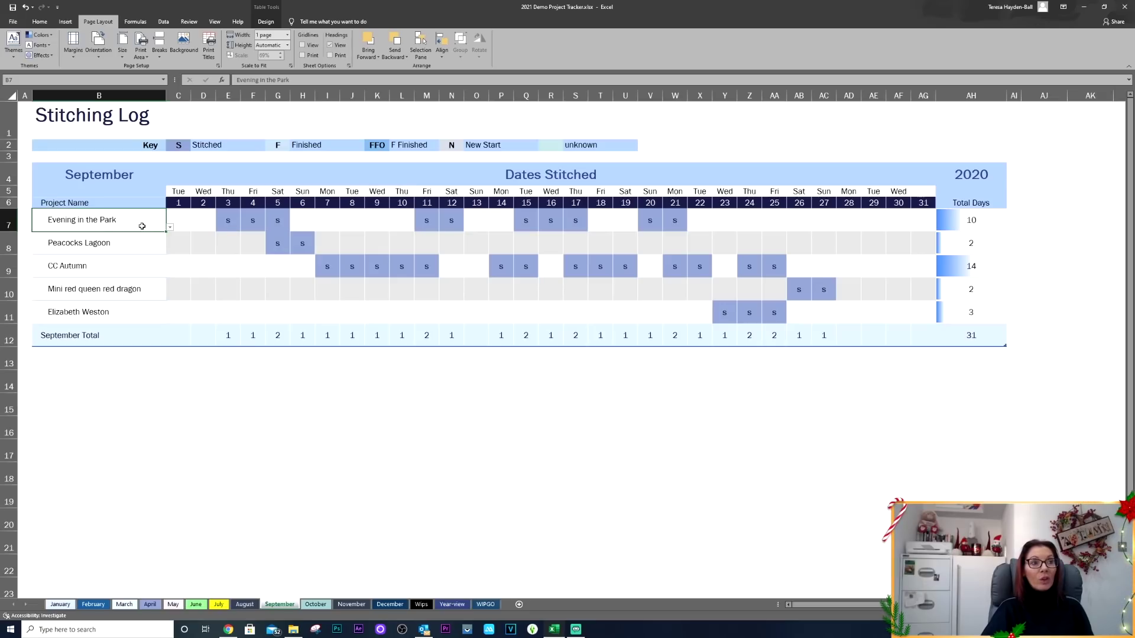
click(174, 228)
click(162, 228)
click(169, 228)
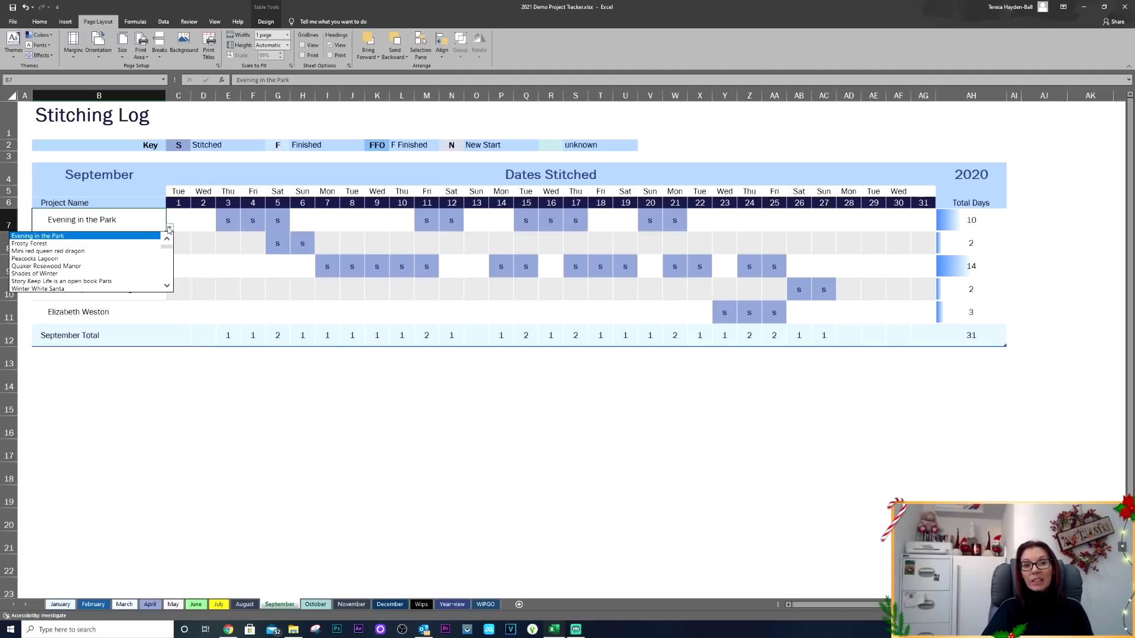
click(133, 223)
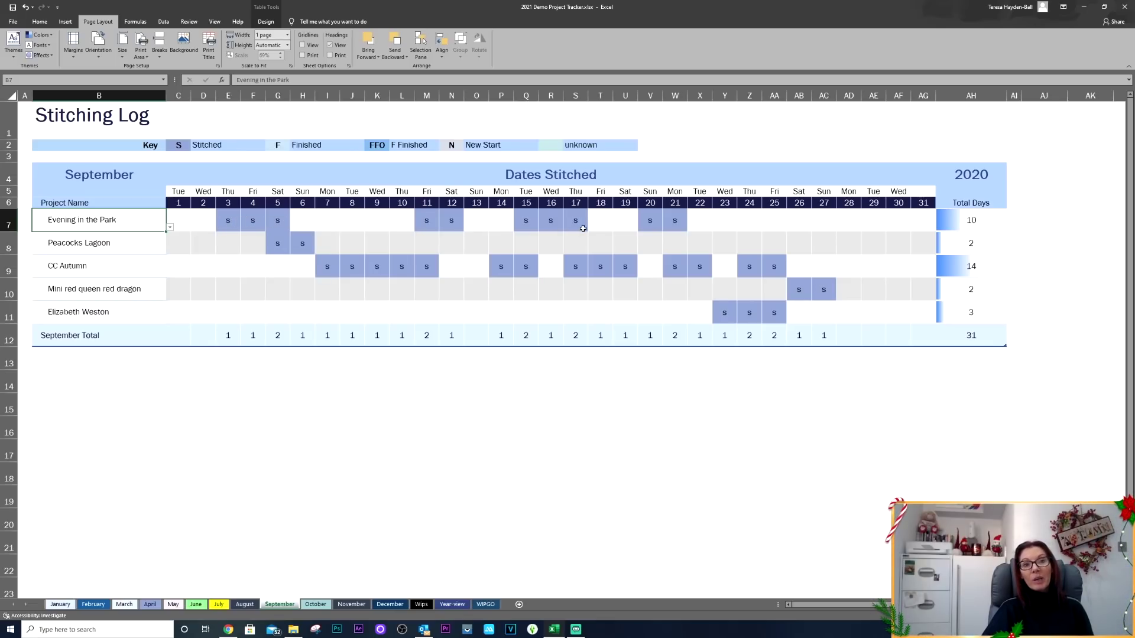
Mark Evening in the Park as stitched with "s" on 28 and 29 September
click(855, 217)
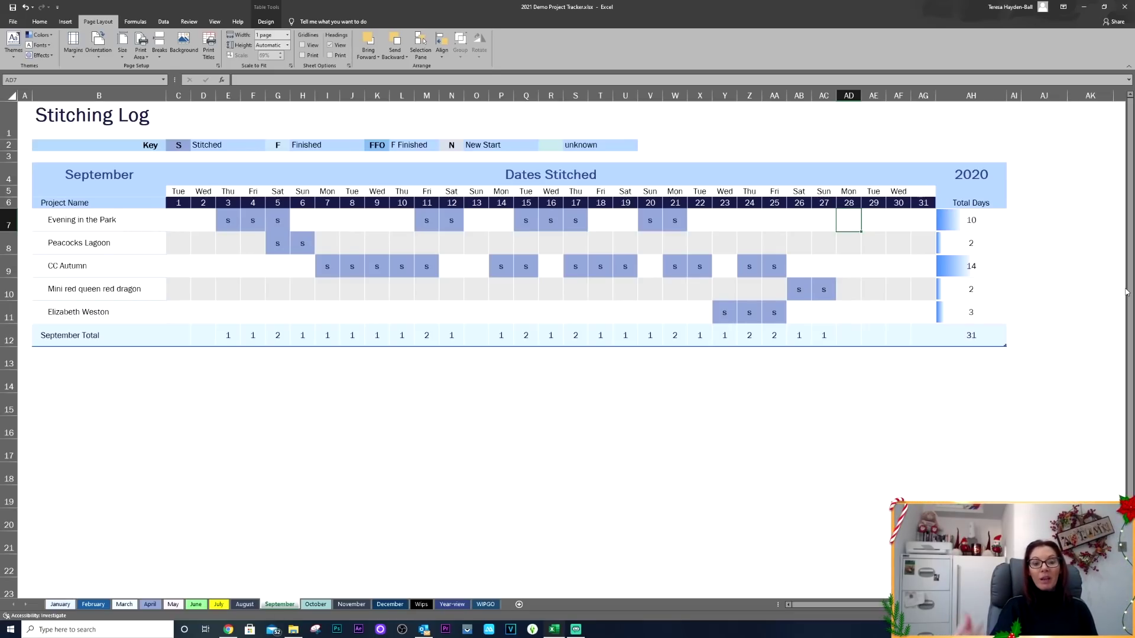
text(s)
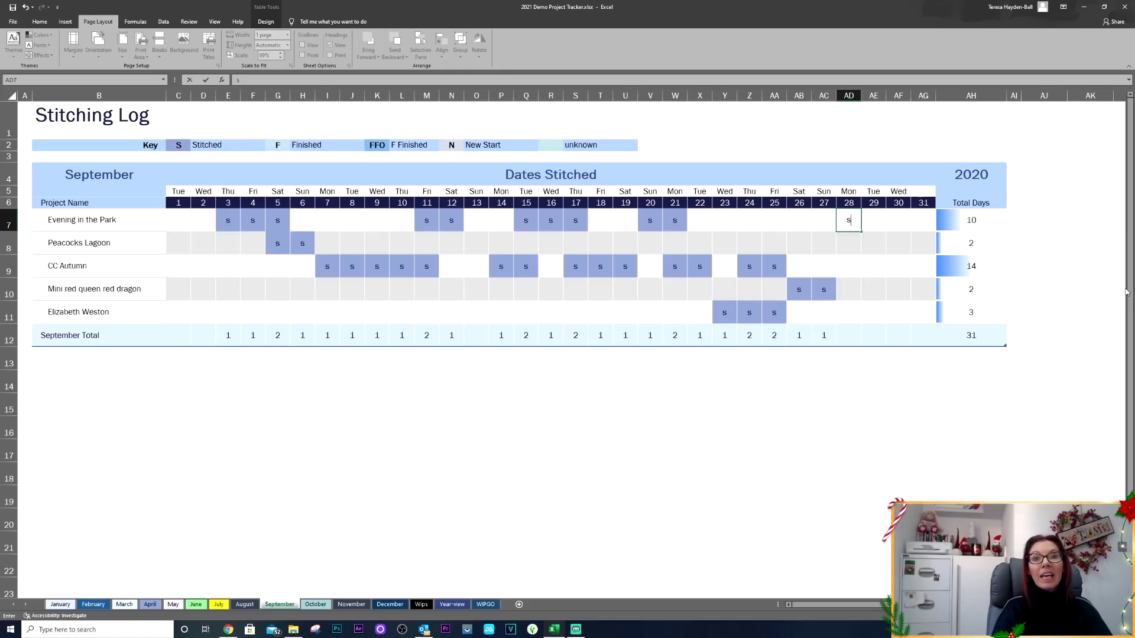
key(Return)
text(s)
key(Return)
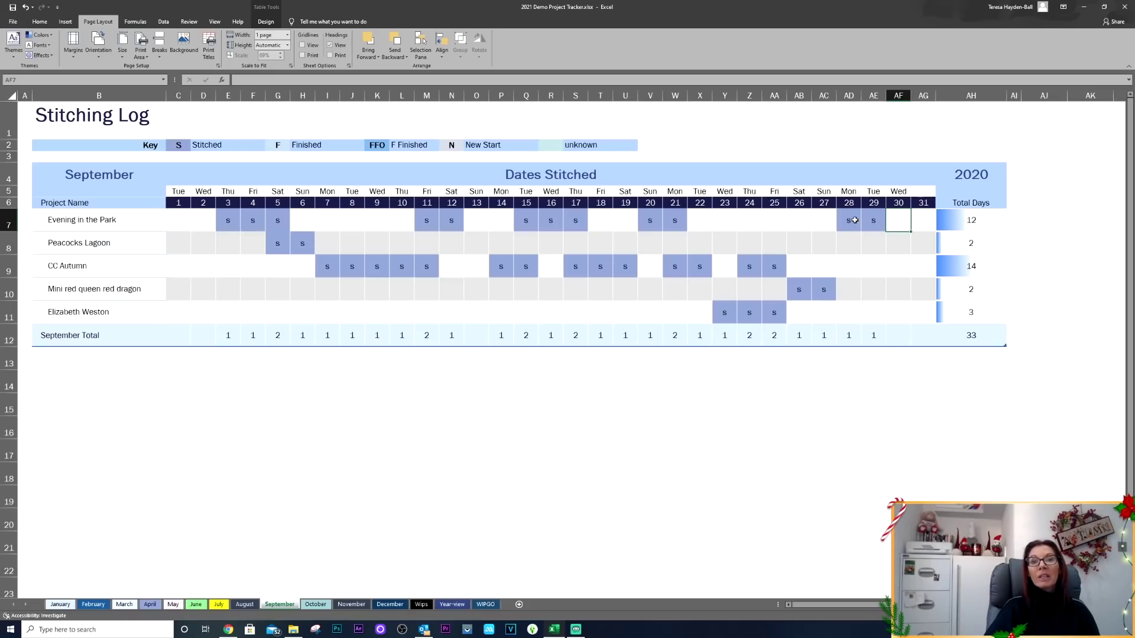
Clear the stitched marks for Evening in the Park on 29 and 28 September
click(867, 222)
key(Delete)
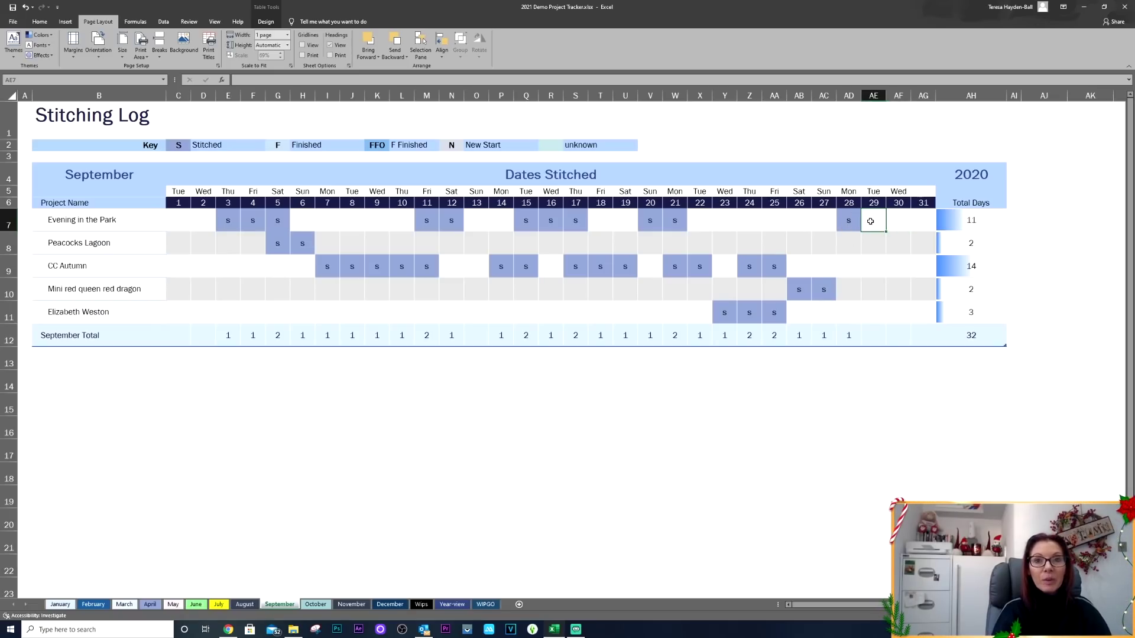
key(Left)
key(Delete)
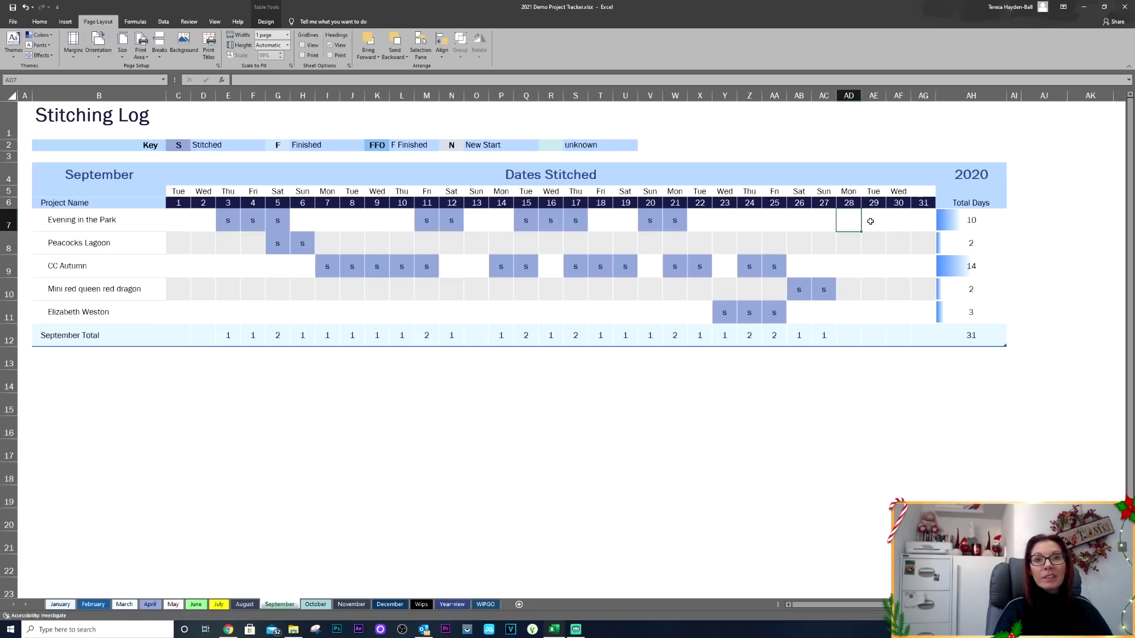
click(806, 237)
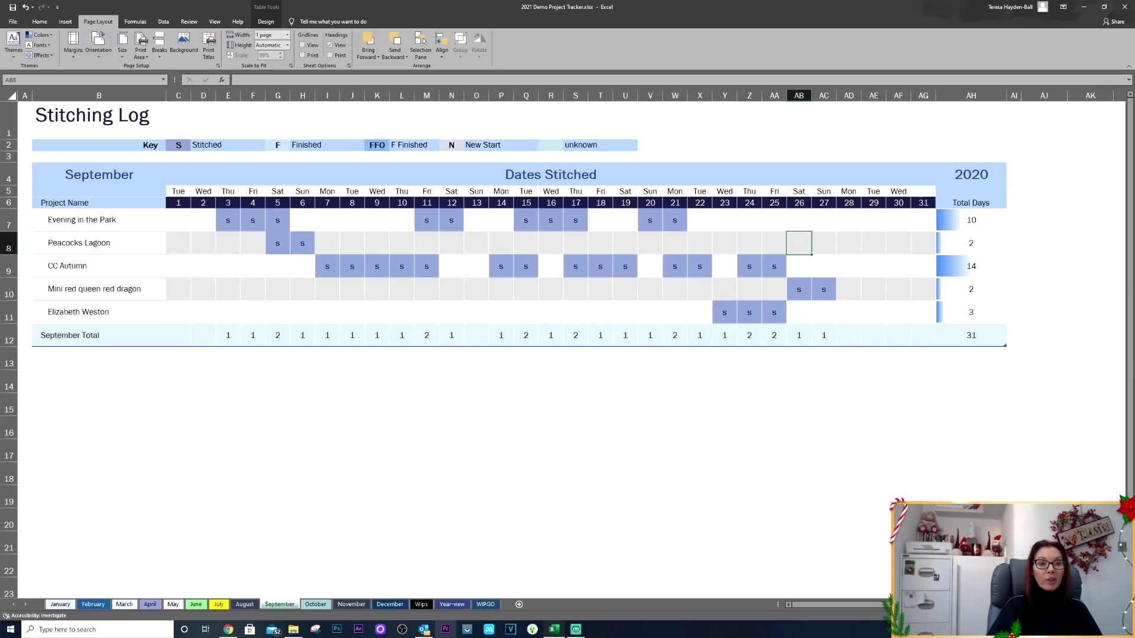
Check the year review, and examine the Wips sheet's columns for project, dates, FFO'd, fabric, colourway, supplier, threads and information
click(458, 606)
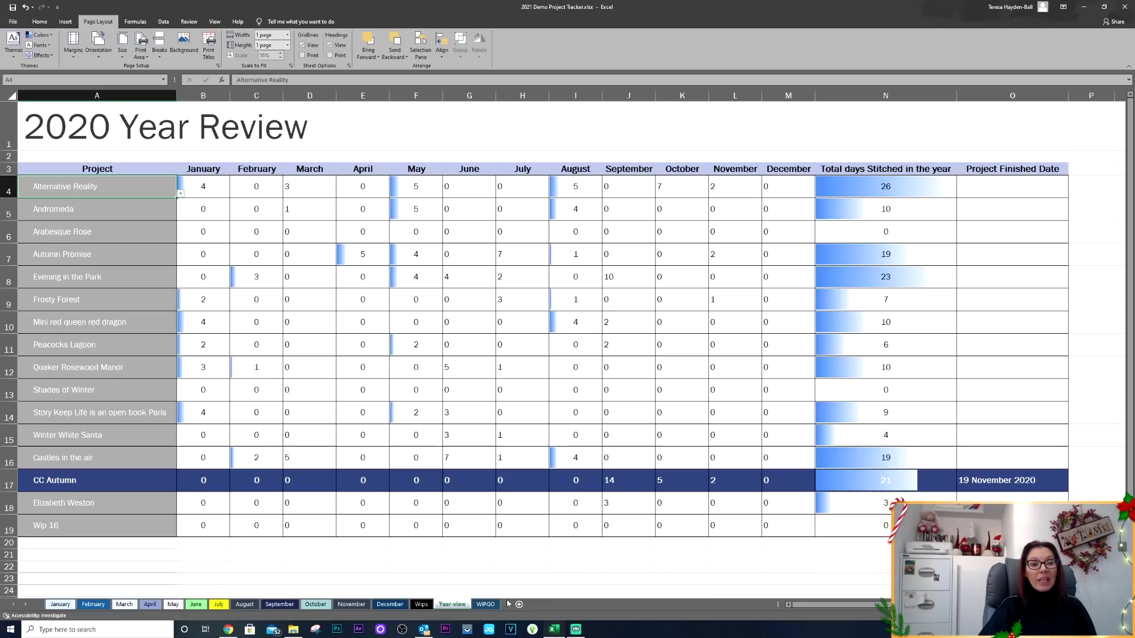
click(422, 604)
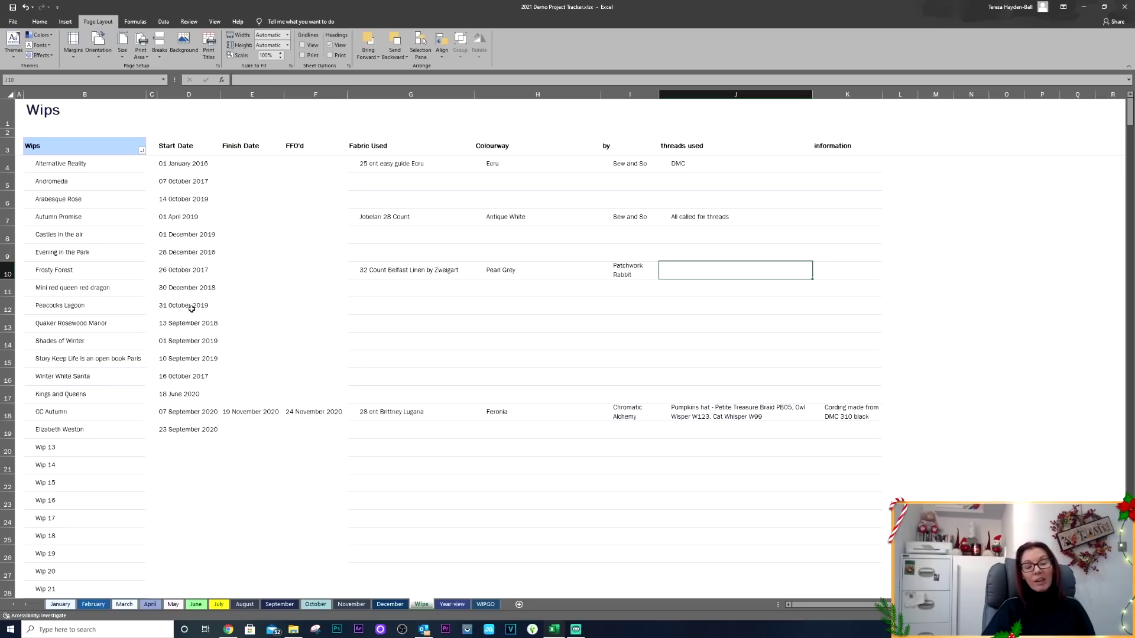
click(60, 94)
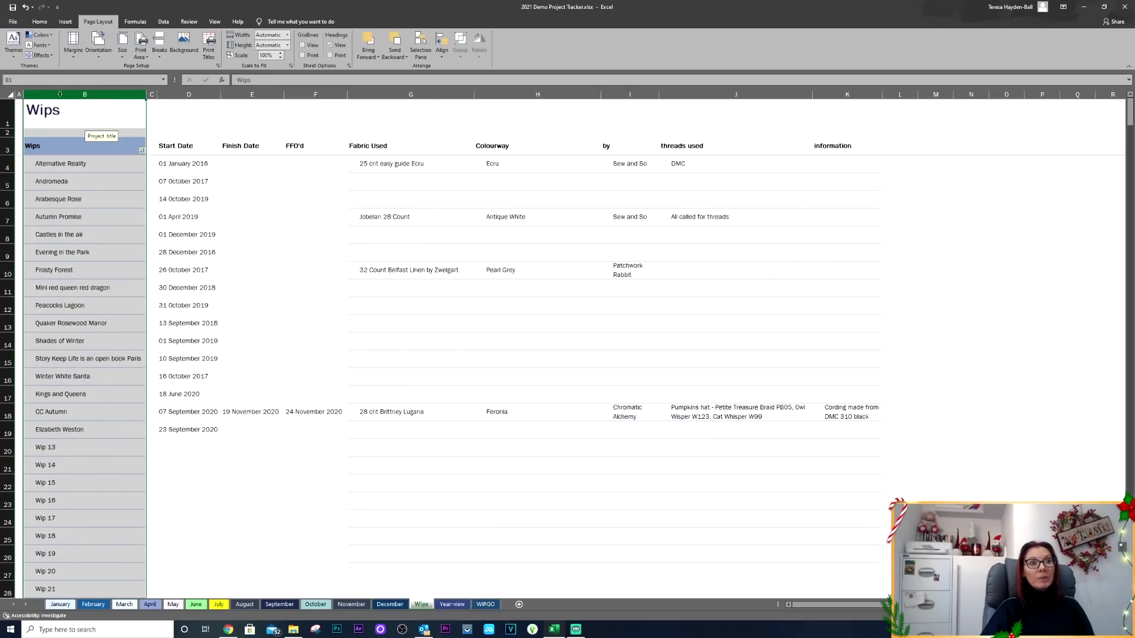
click(175, 94)
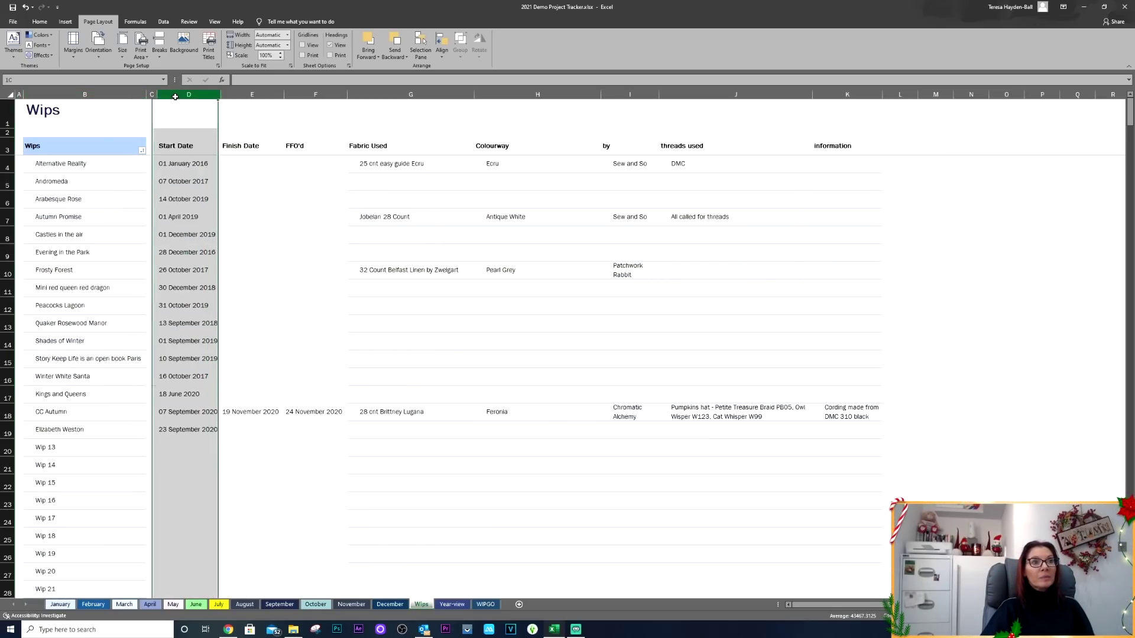
click(254, 95)
click(306, 93)
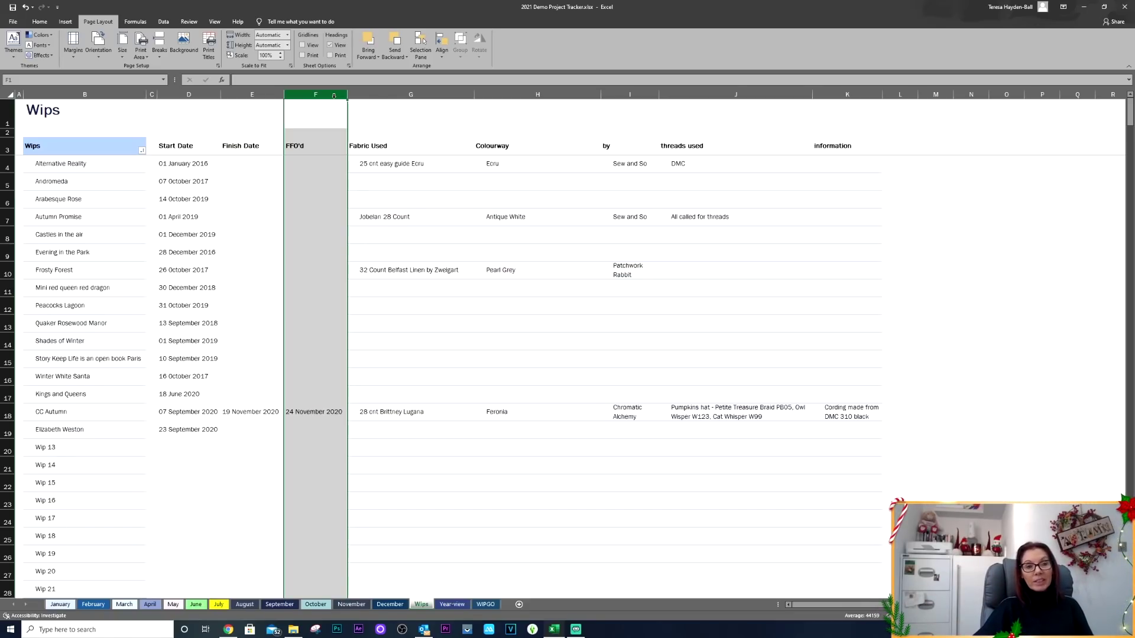
click(386, 96)
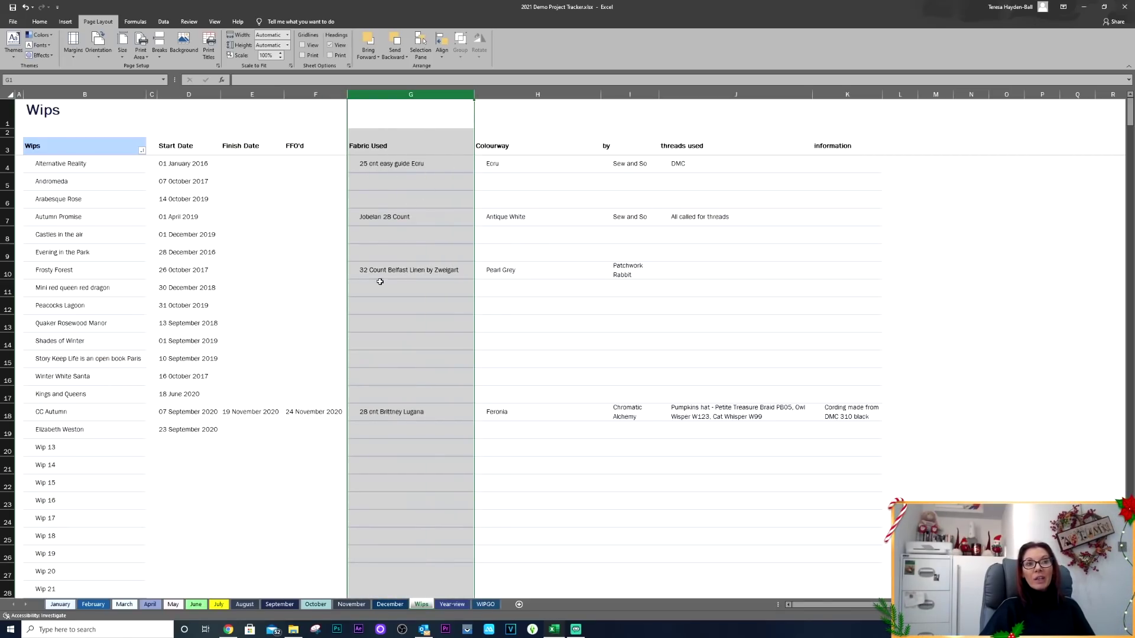
shift+click(509, 97)
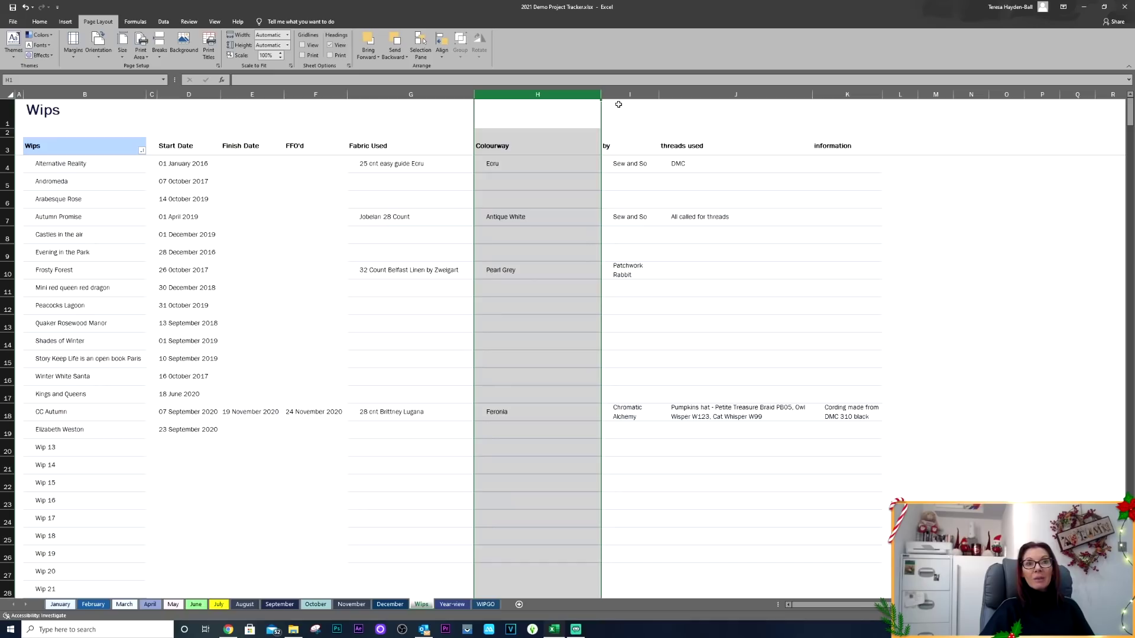
click(634, 97)
click(699, 103)
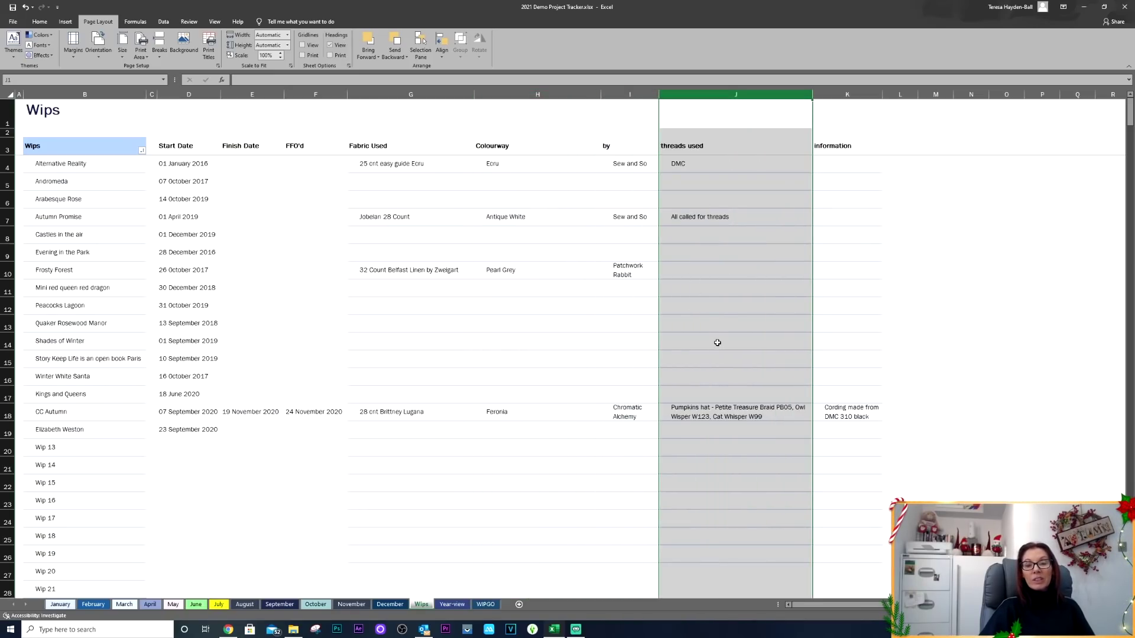
click(848, 95)
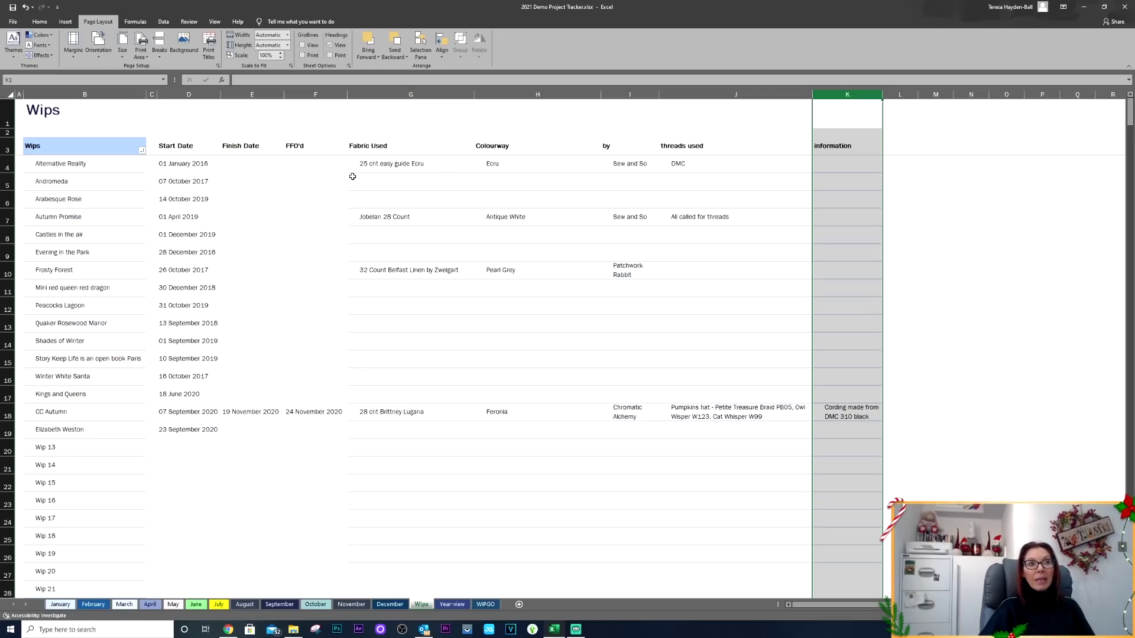
Review the Wips sheet's start and finish dates and its project name list, including the placeholder rows from Wip 13 onward
click(85, 94)
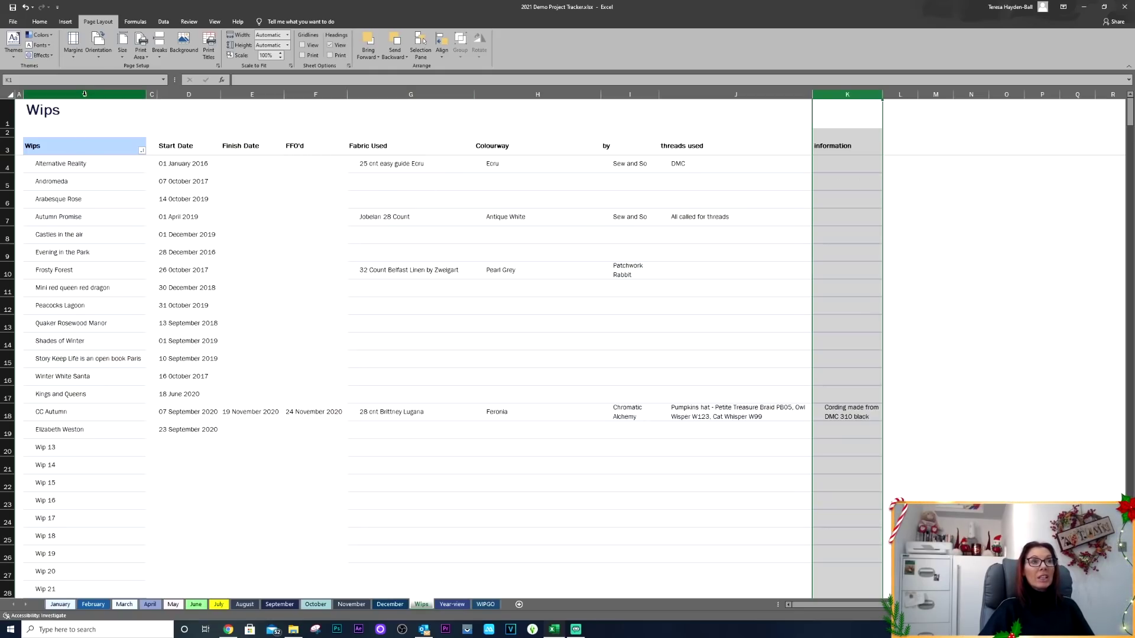
click(202, 93)
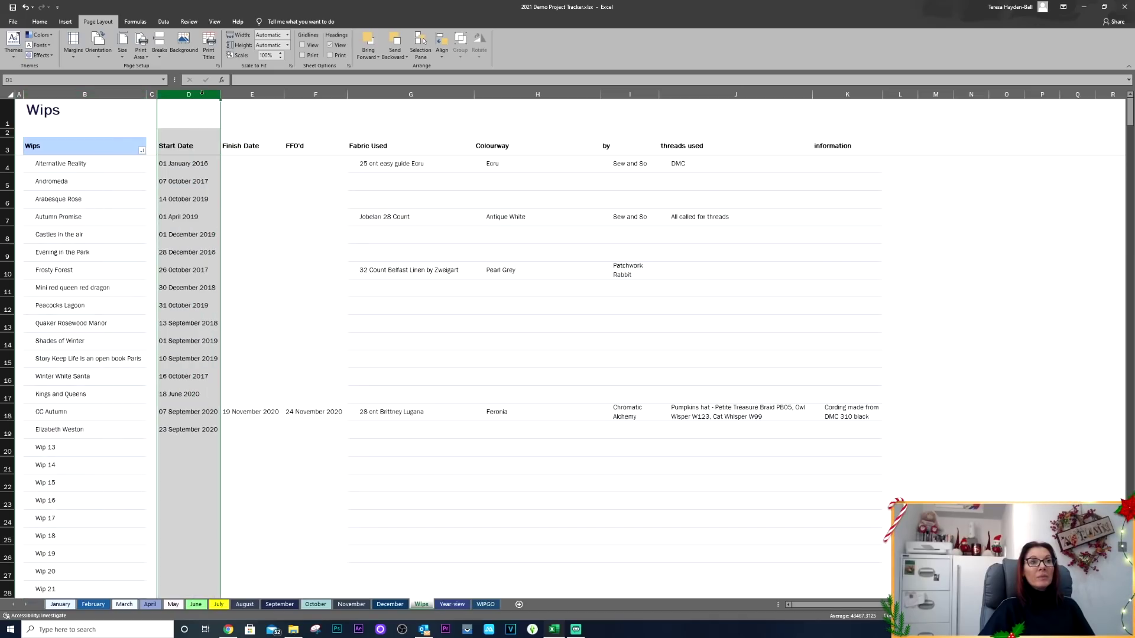
click(255, 94)
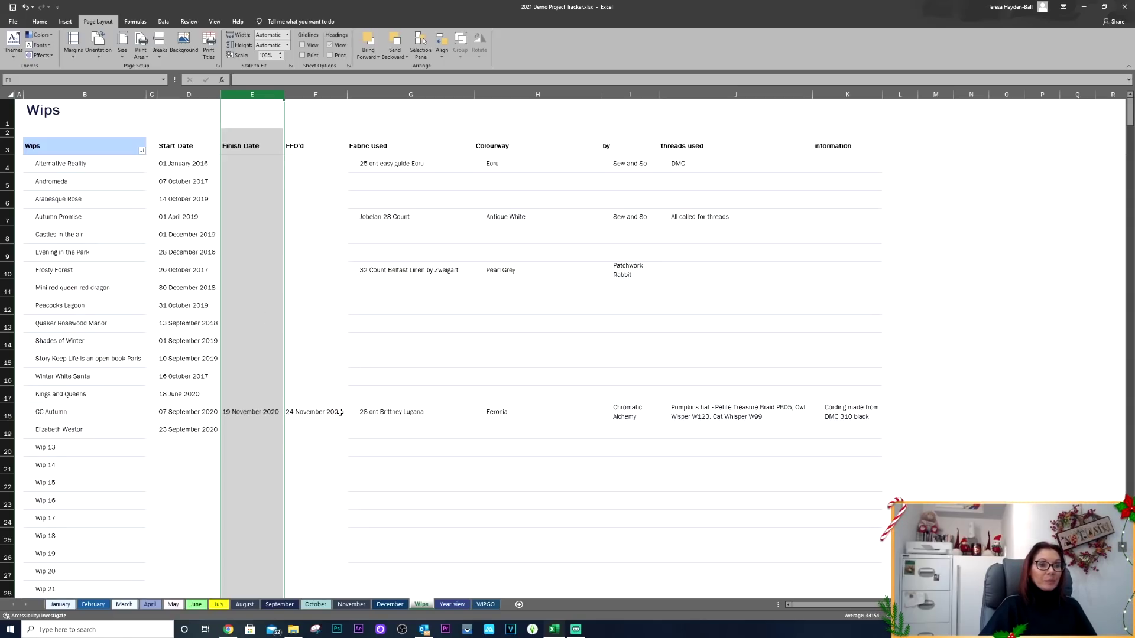
click(55, 164)
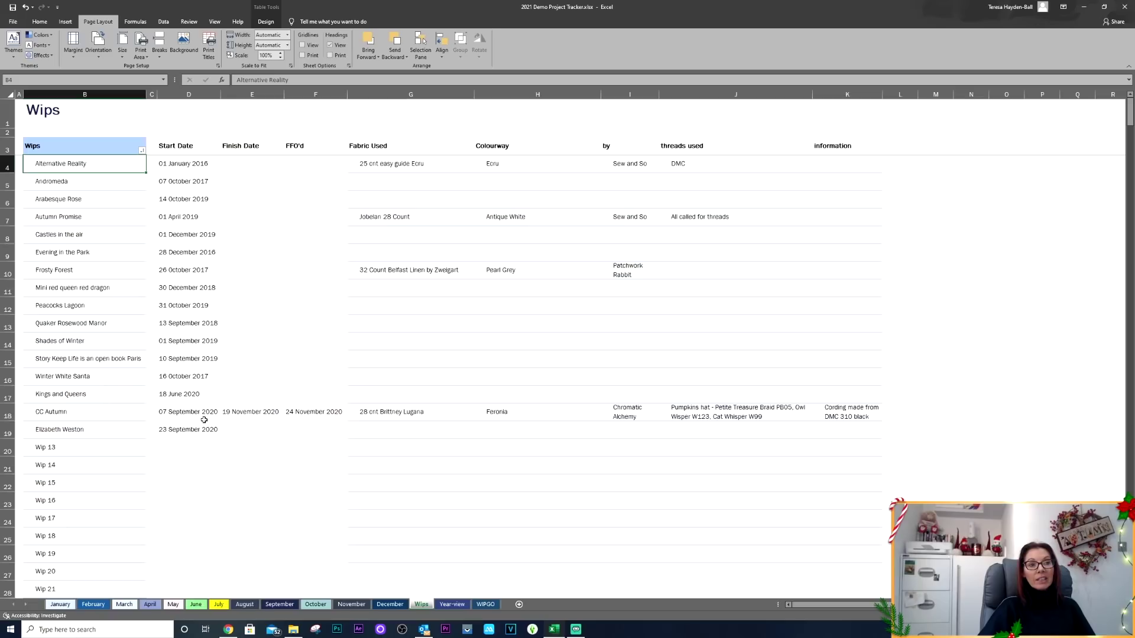
click(38, 453)
scroll(53, 450, down, 5)
scroll(76, 375, up, 3)
scroll(78, 362, up, 2)
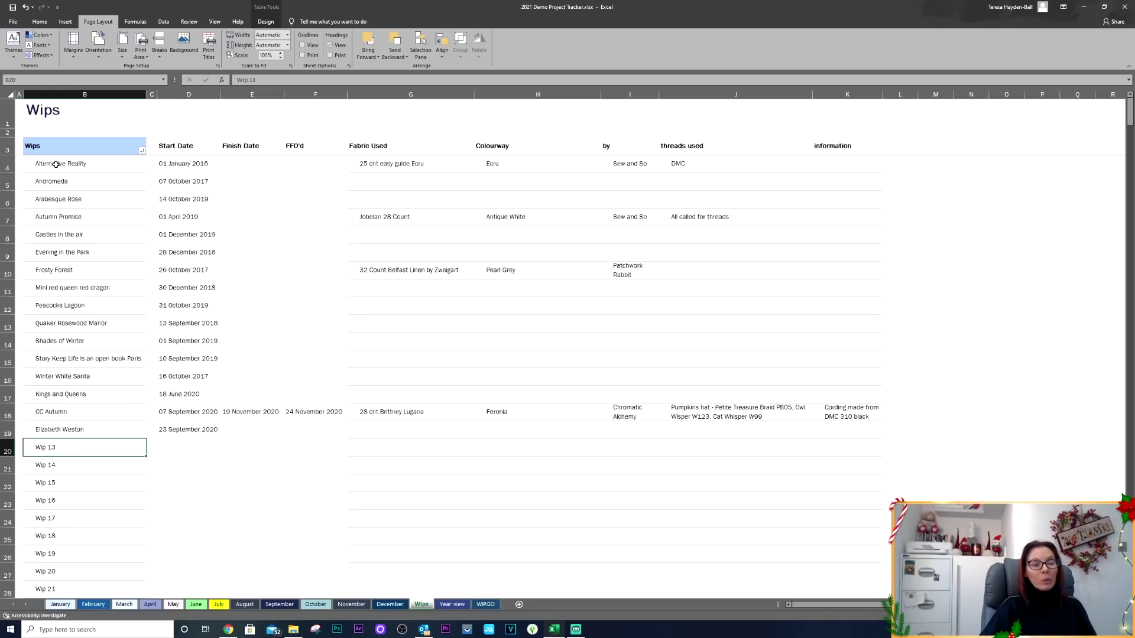
Compare the January log's project names with the Wips list, and view the December stitching log
click(66, 606)
click(169, 196)
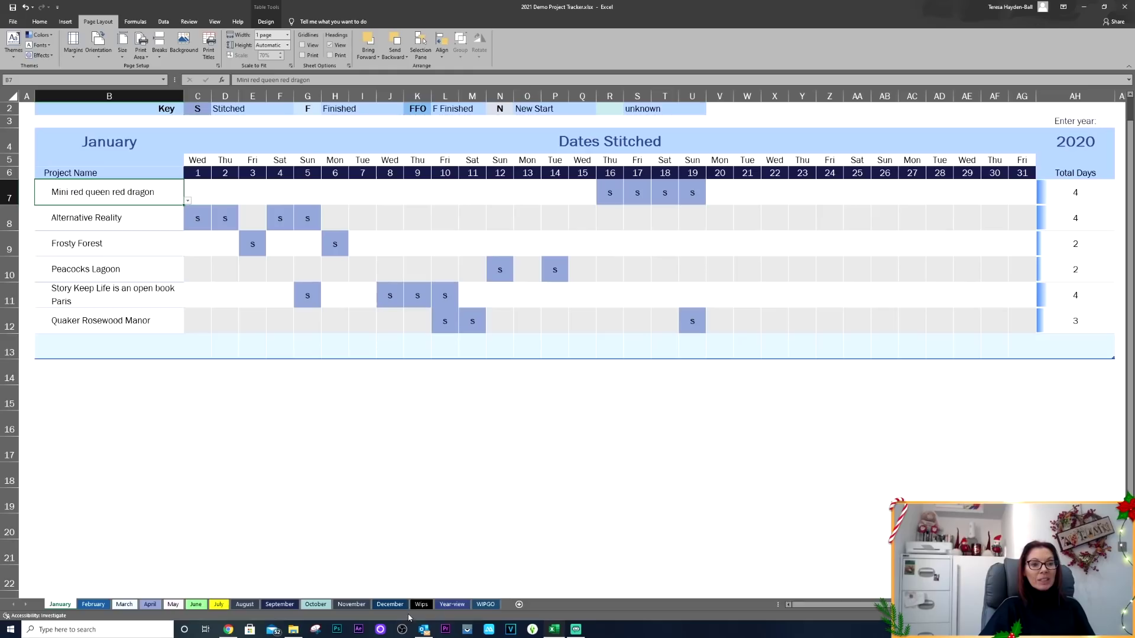
click(421, 605)
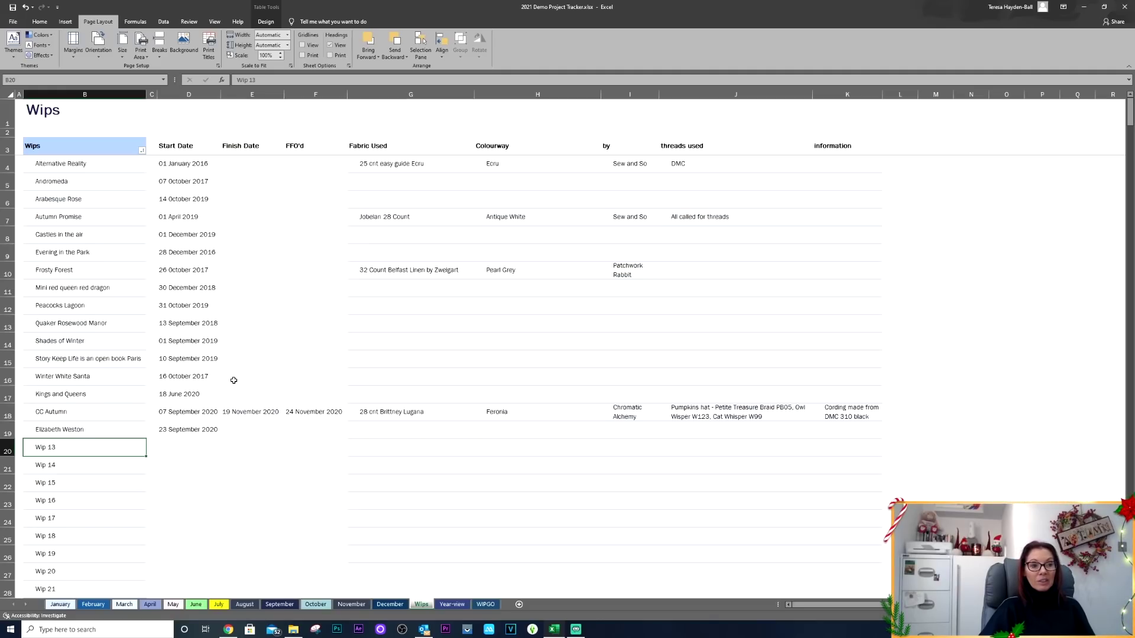
click(58, 605)
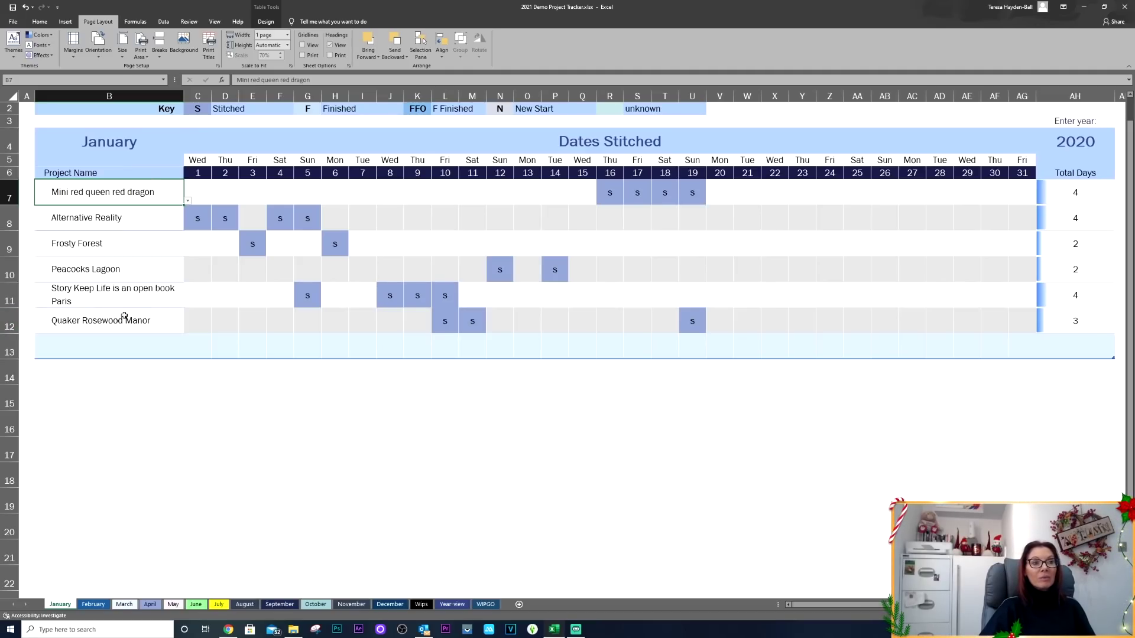
click(182, 323)
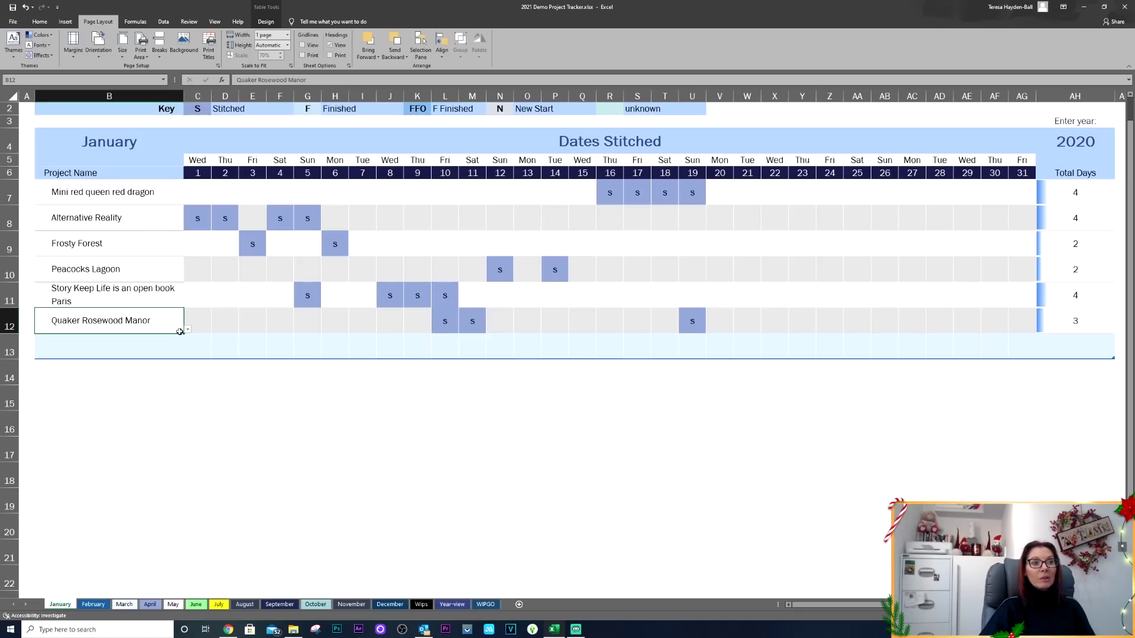
click(389, 605)
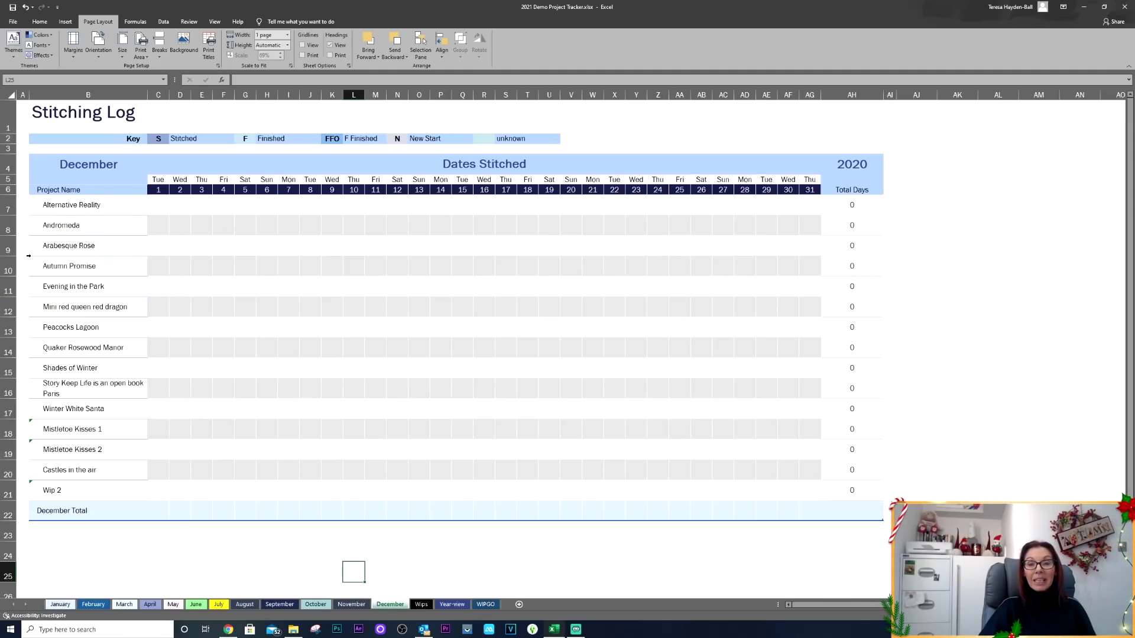
Set the first project in the December stitching log to Castles in the air
click(58, 205)
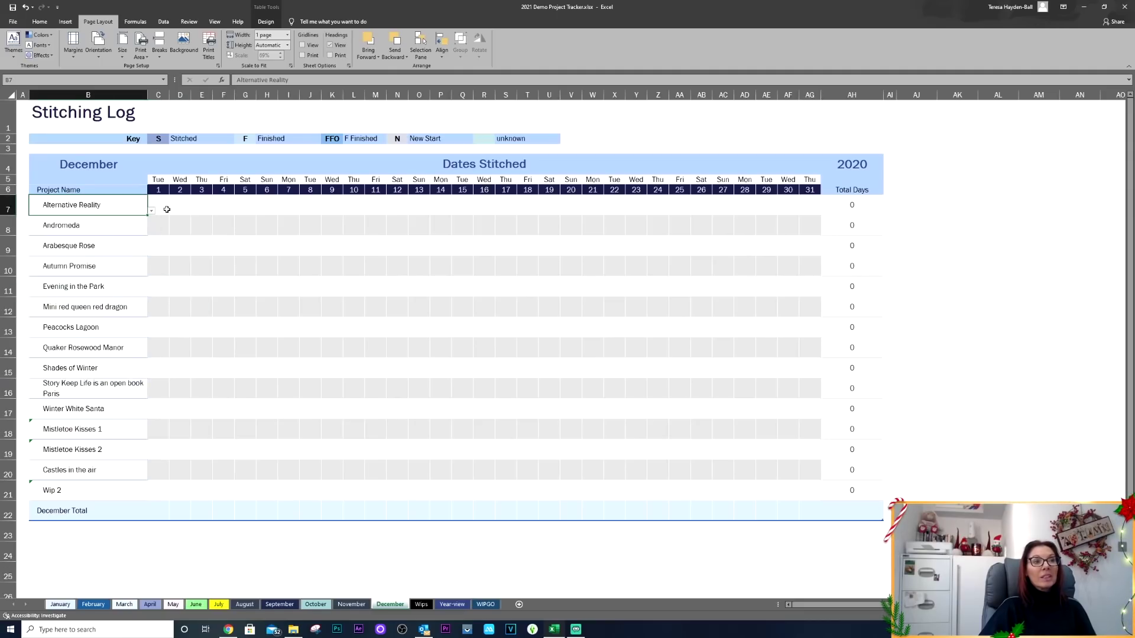
click(152, 212)
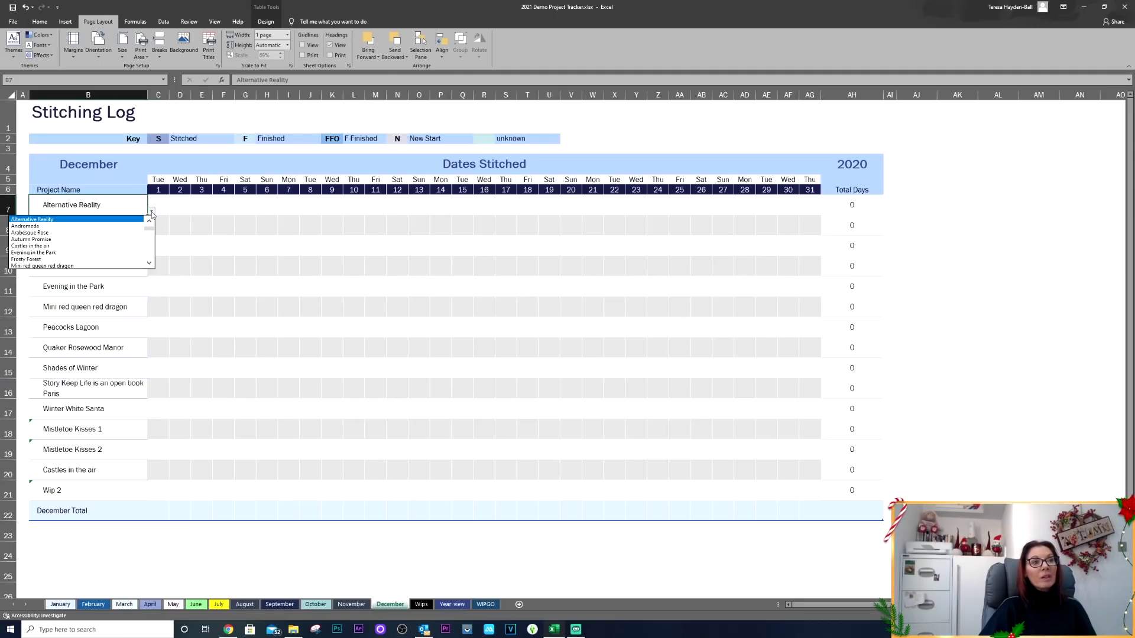
click(50, 248)
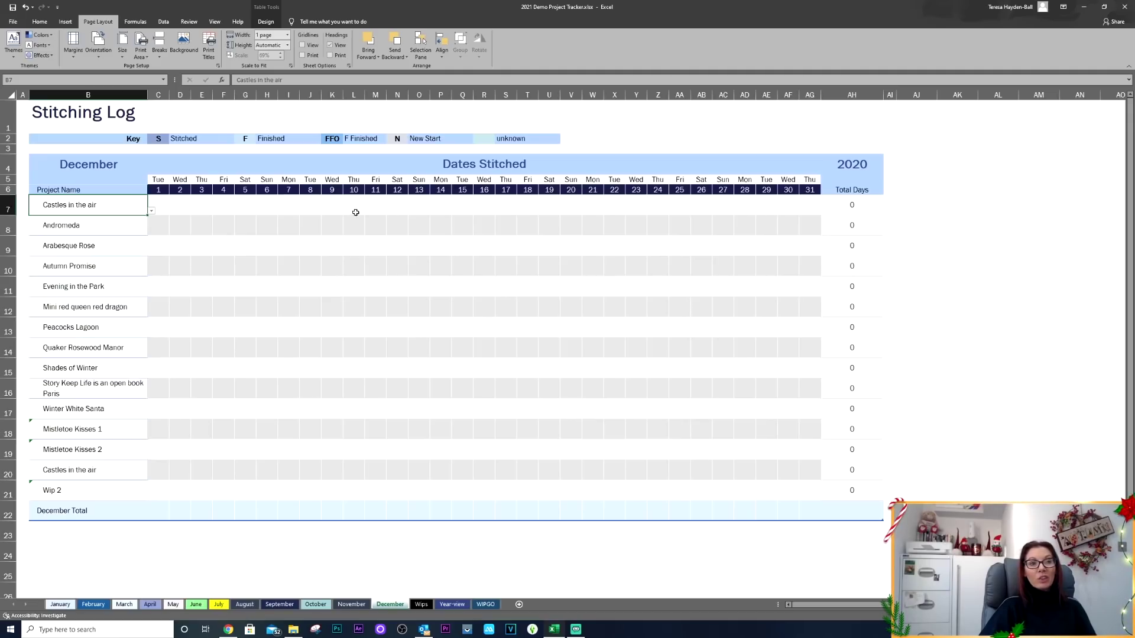
Mark Castles in the air as stitched (s) on each day from 9 to 16 December
click(338, 205)
text(s)
key(Tab)
key(s)
key(Tab)
key(s)
key(Tab)
key(s)
key(Tab)
key(s)
key(Tab)
key(s)
key(Tab)
text(s)
key(Tab)
text(s)
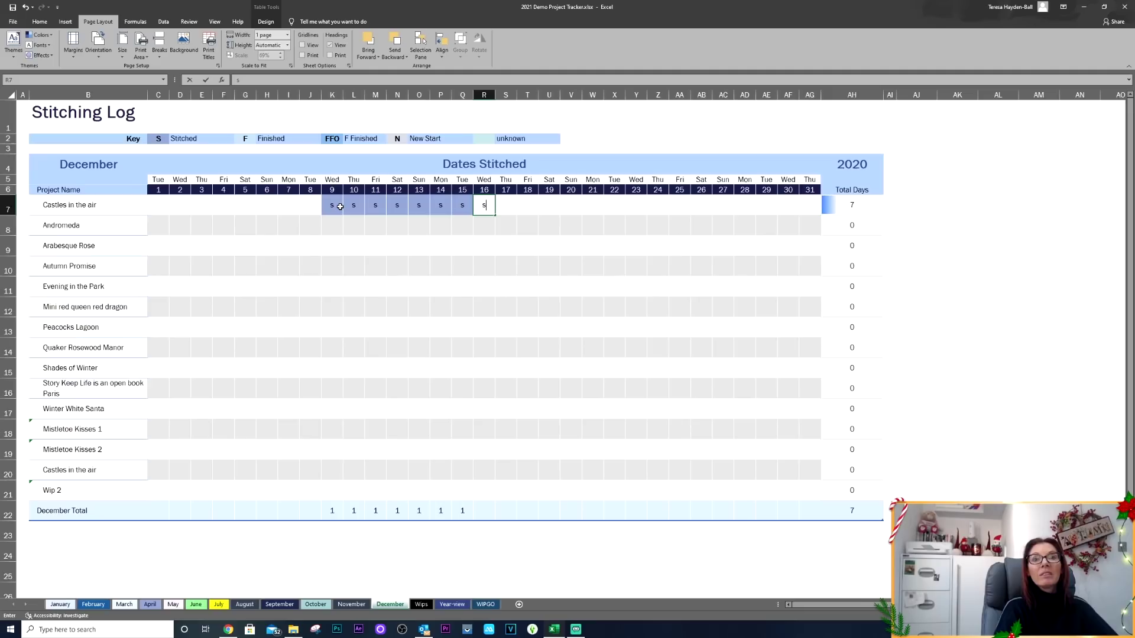
click(395, 244)
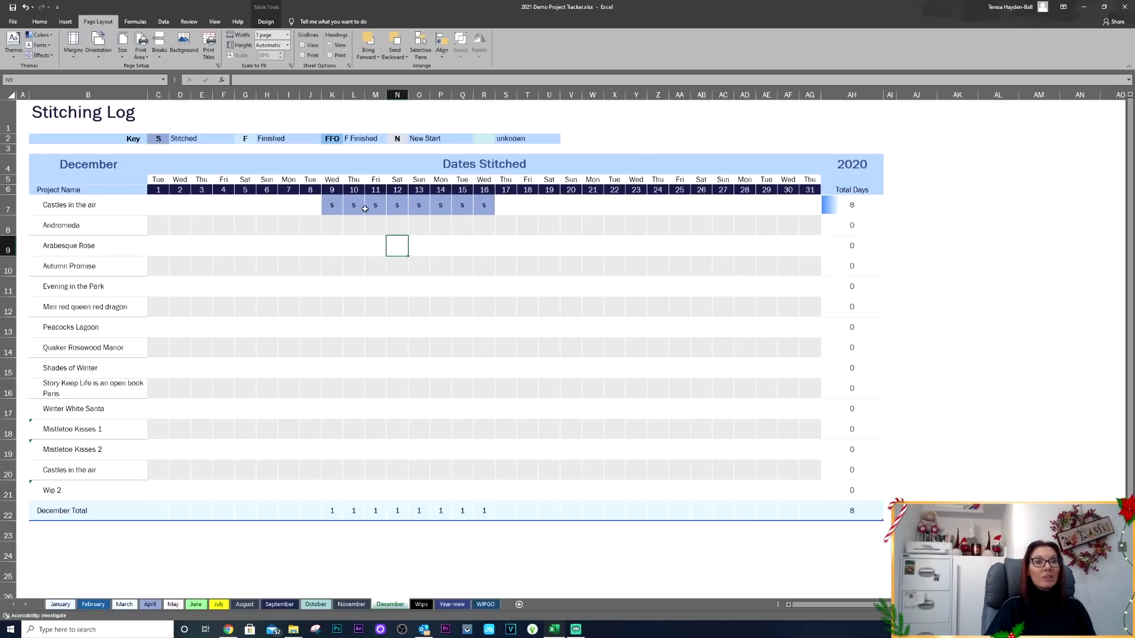
click(332, 205)
Change the second December project from Andromeda to Frosty Forest, and check the project choices for the Arabesque Rose row
click(83, 208)
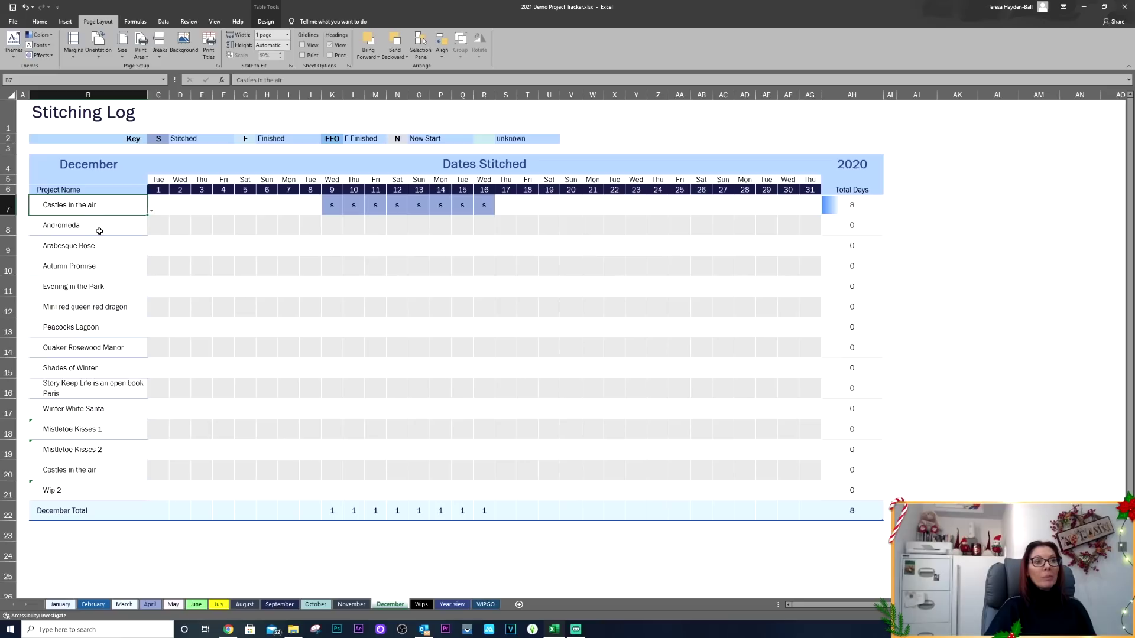
click(102, 234)
click(151, 232)
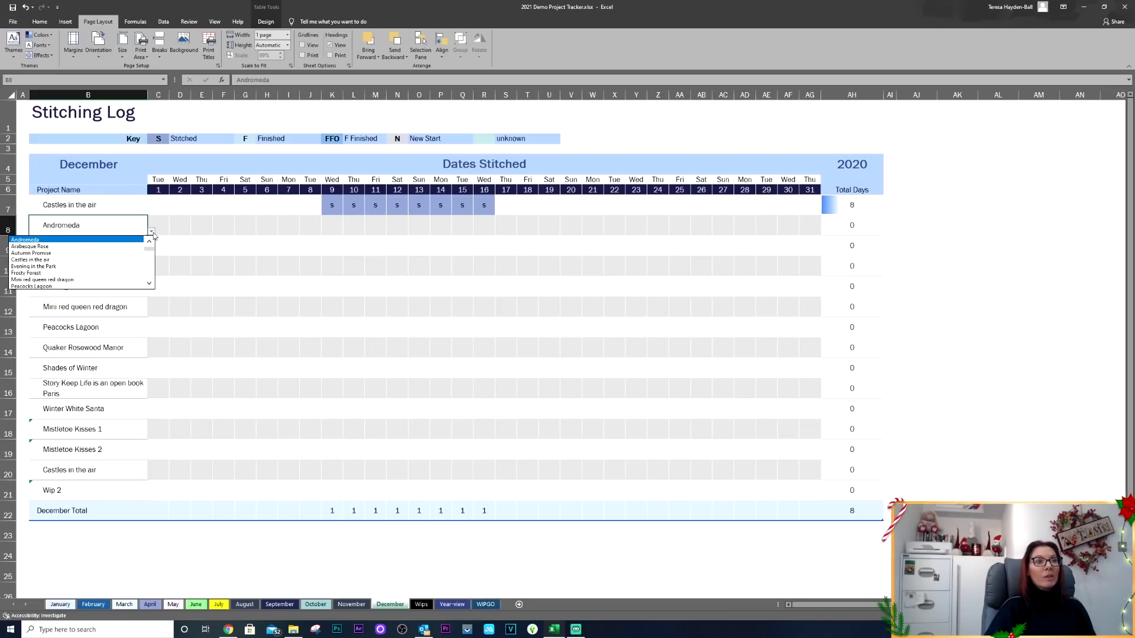
click(89, 264)
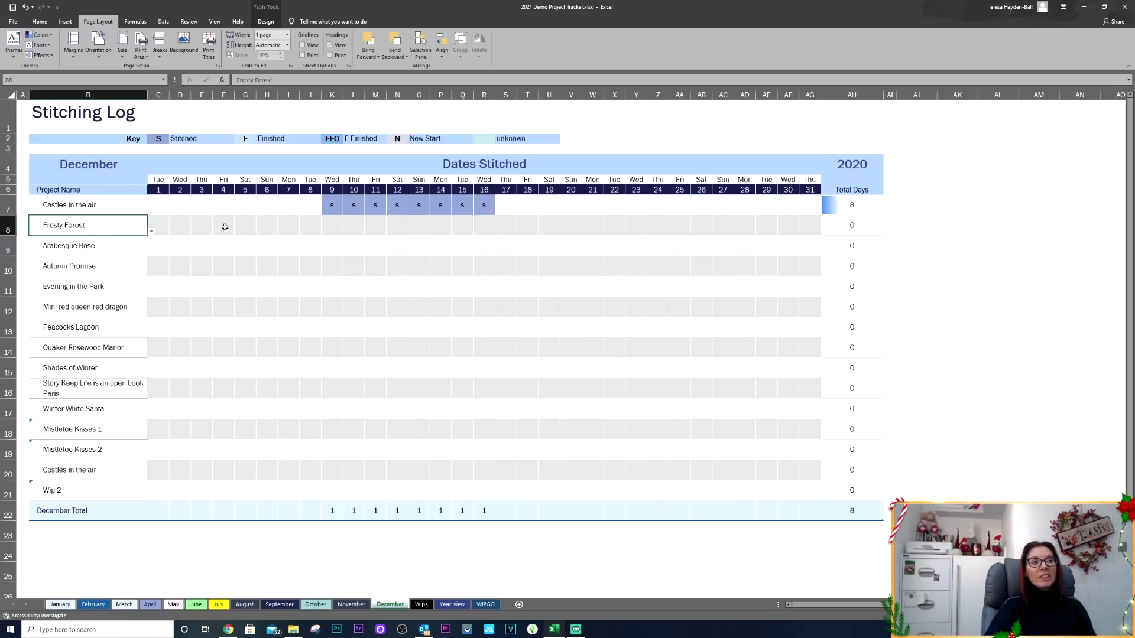
click(113, 245)
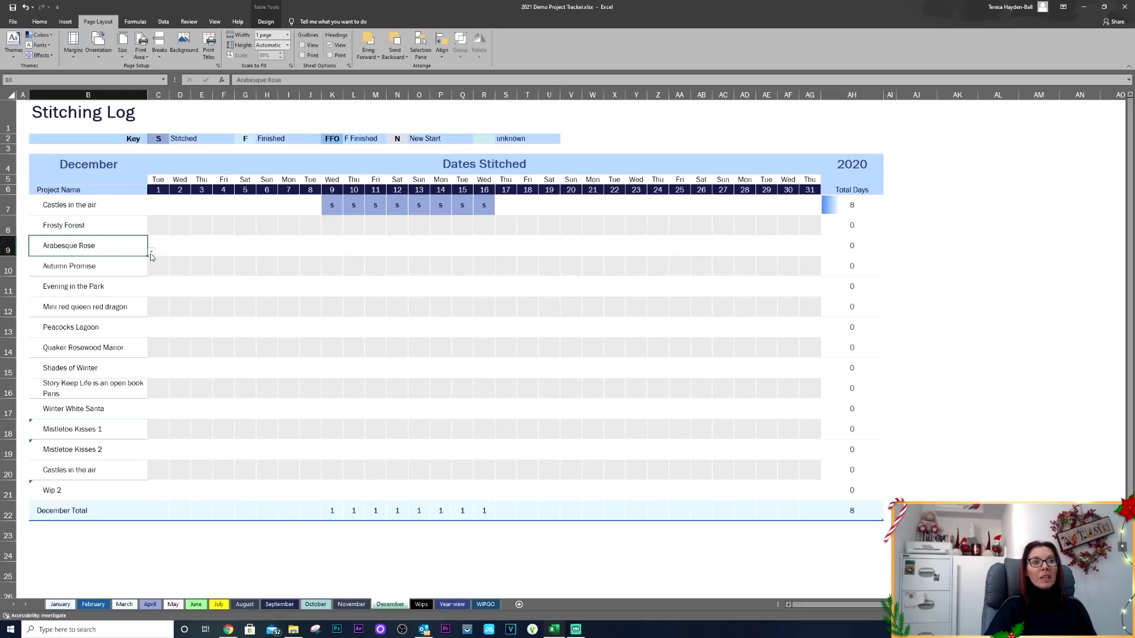
click(151, 252)
click(89, 261)
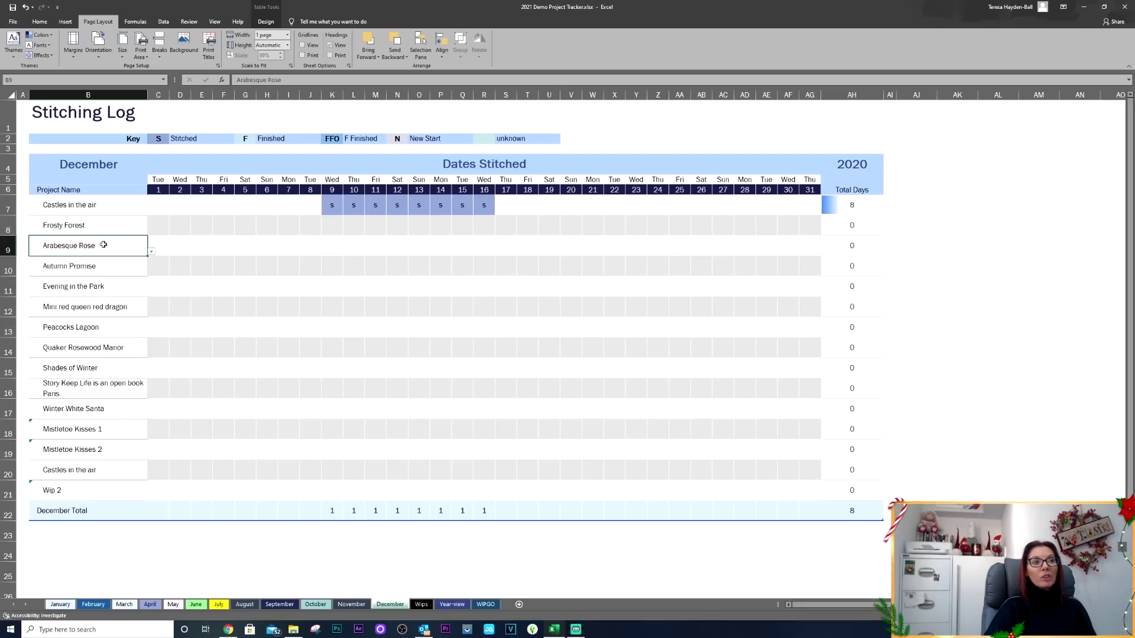
click(91, 231)
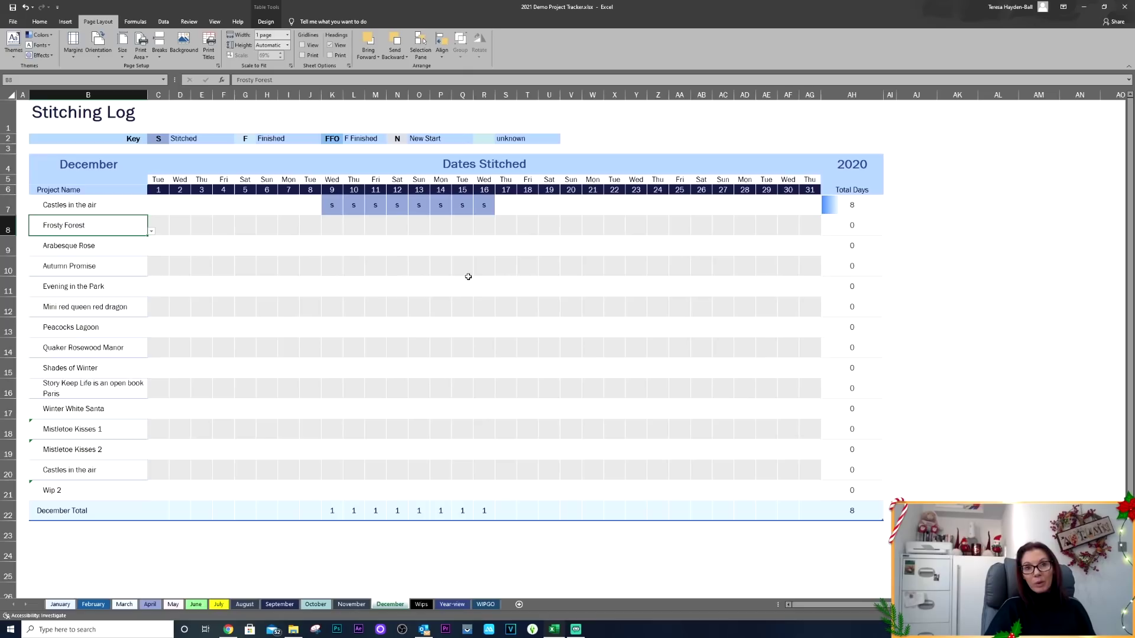
Clear the stitched marks for Castles in the air from 9 to 16 December
click(333, 207)
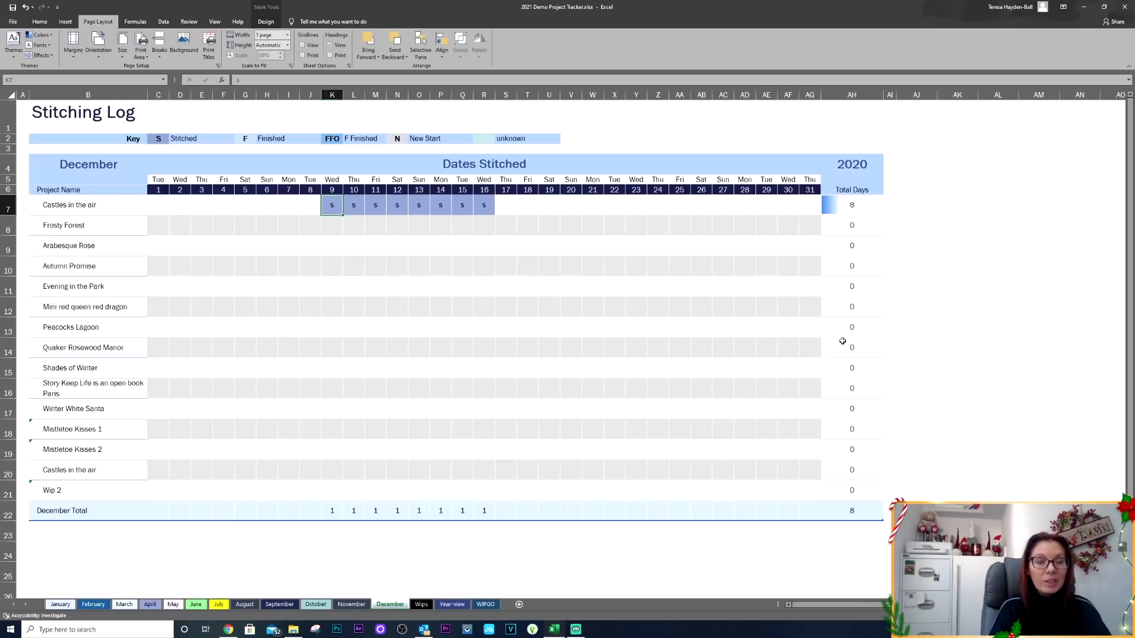
key(Delete)
key(Right)
key(Delete)
key(Right)
key(Delete)
key(Right)
key(Delete)
key(Right)
key(Delete)
key(Right)
key(Delete)
key(Right)
key(Delete)
key(Right)
key(Delete)
key(Right)
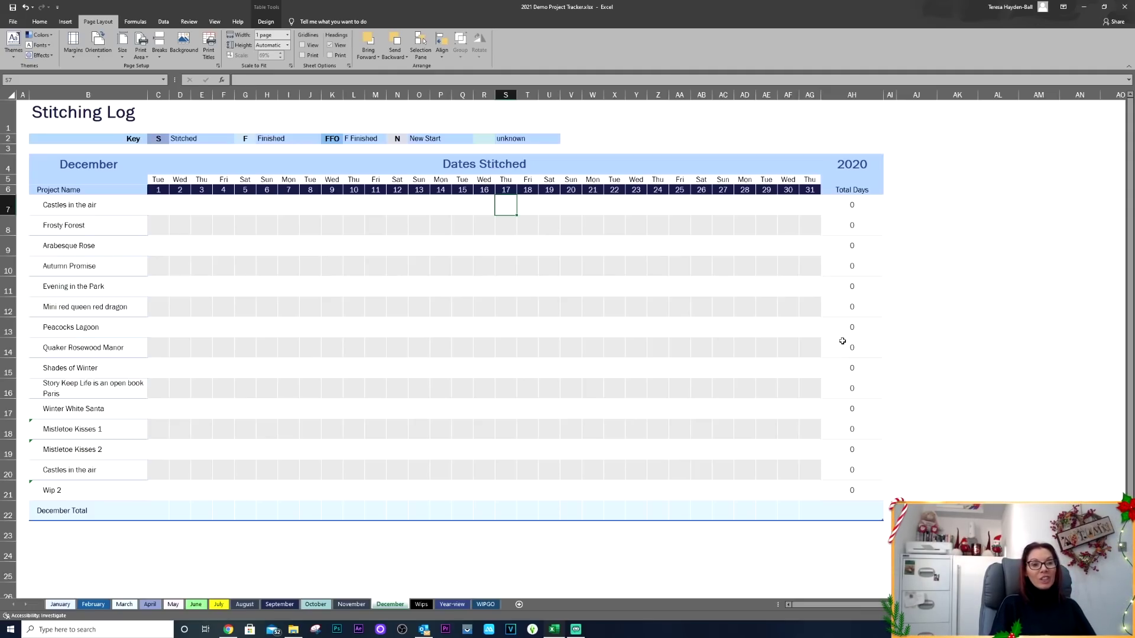
View the year review and inspect the project finished date for CC Autumn
click(451, 605)
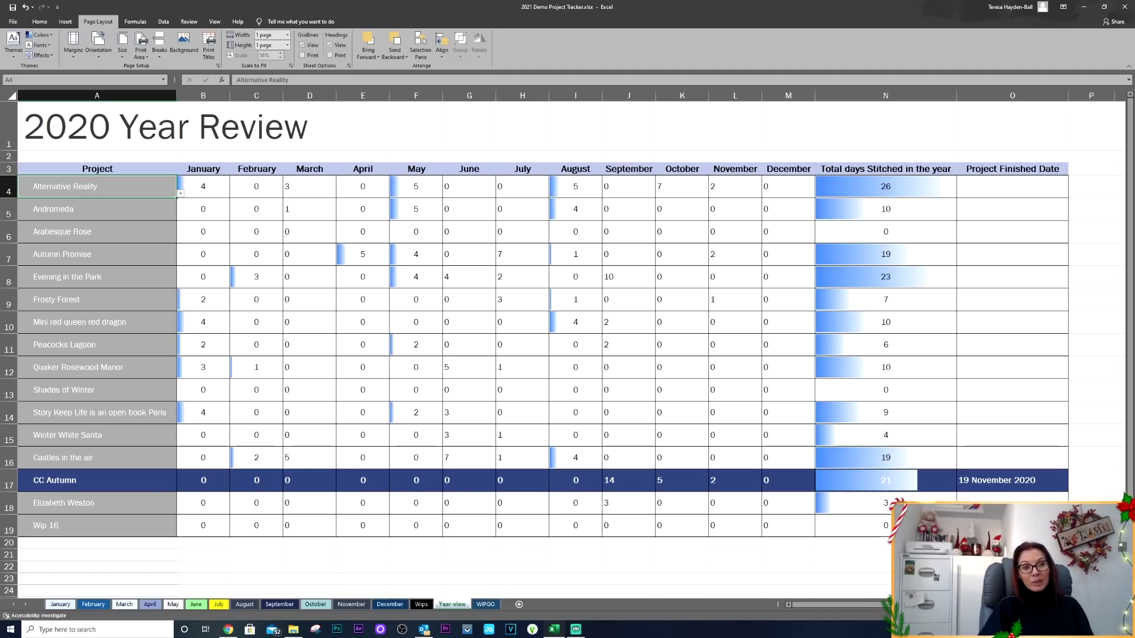
click(1016, 480)
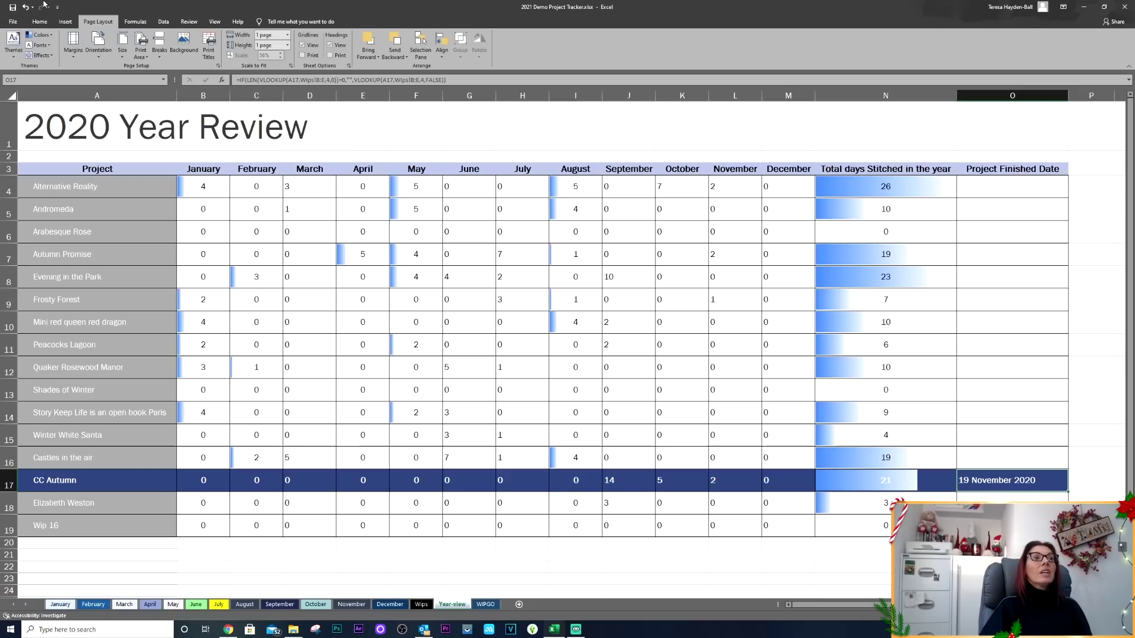
Bring up the Save As file dialog for the workbook, and return to the year review without saving
click(9, 22)
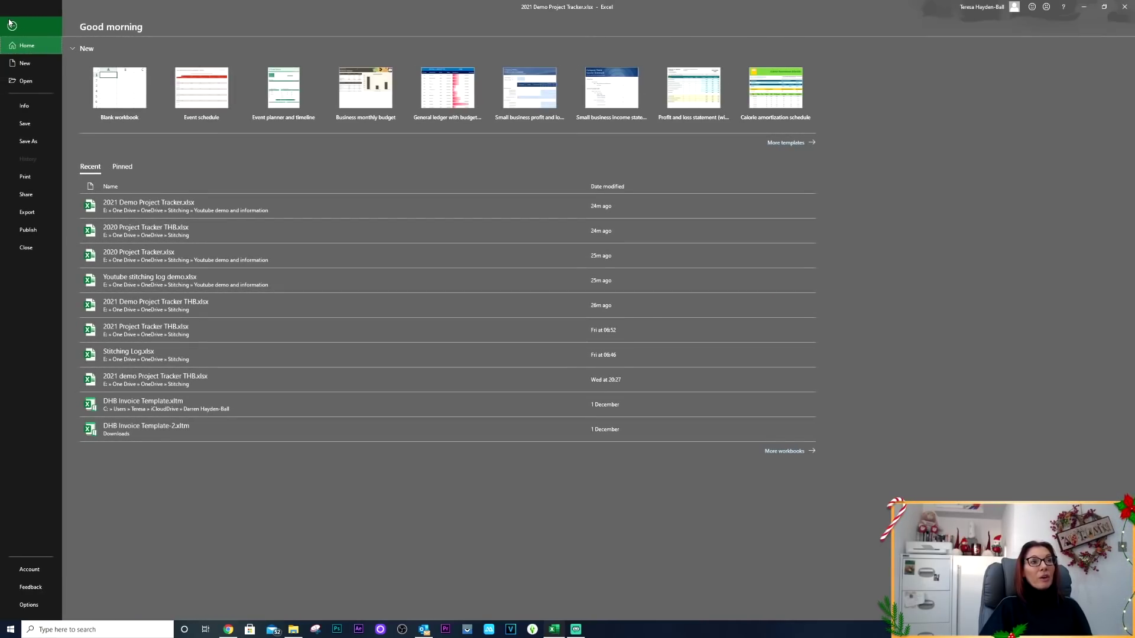
click(28, 142)
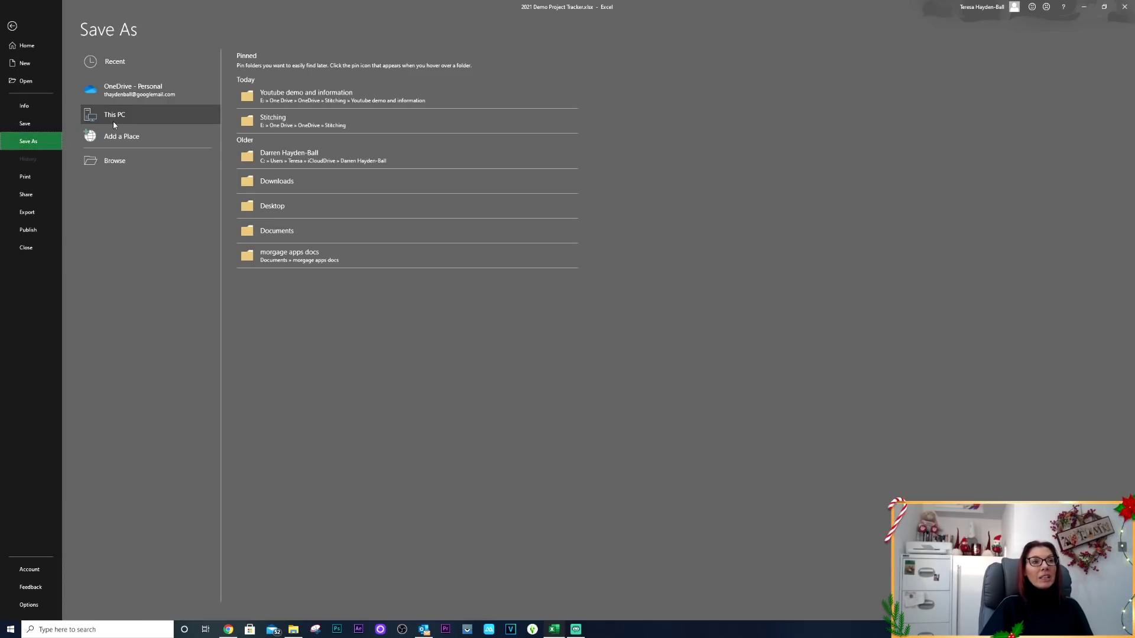
click(134, 138)
click(115, 161)
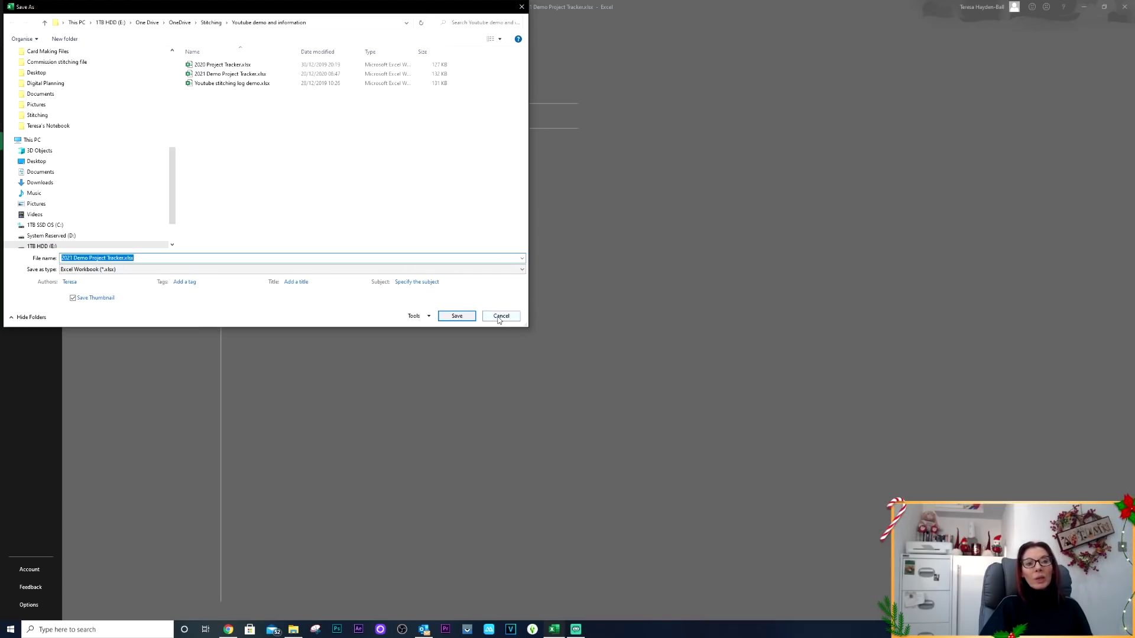
click(502, 317)
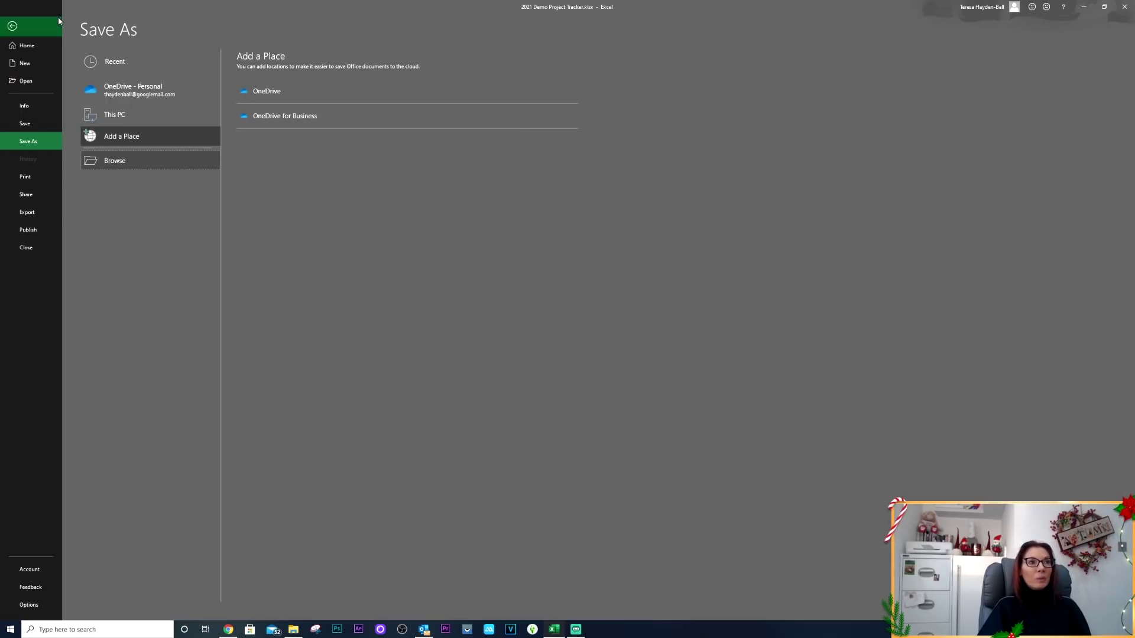
click(13, 26)
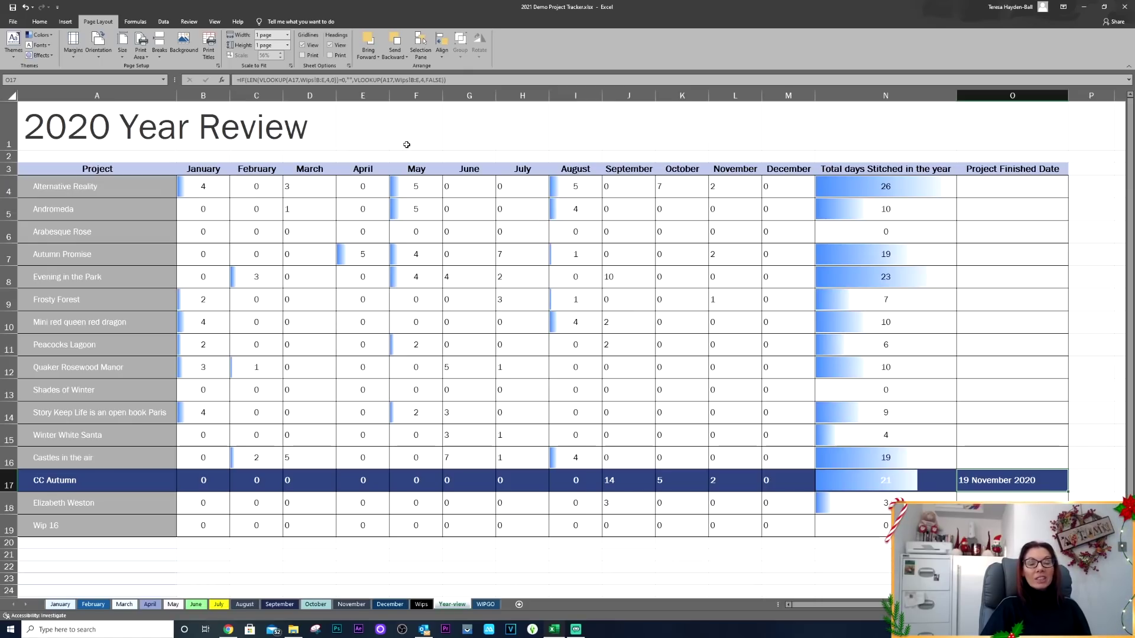
Set the calendar year in the January stitching log to 2021
click(426, 605)
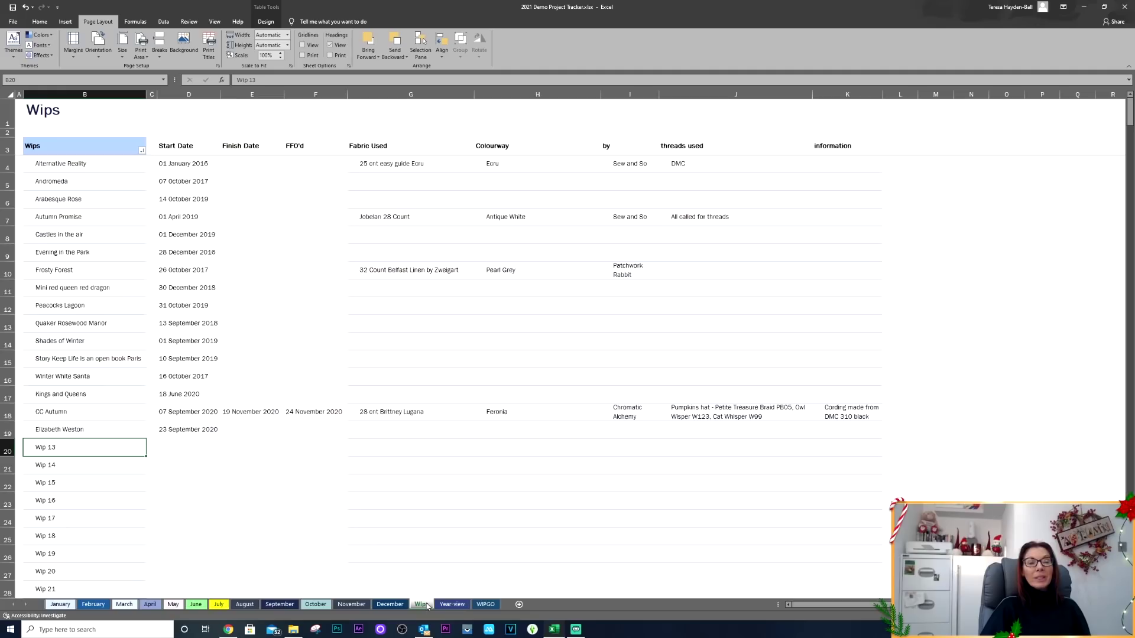
click(48, 605)
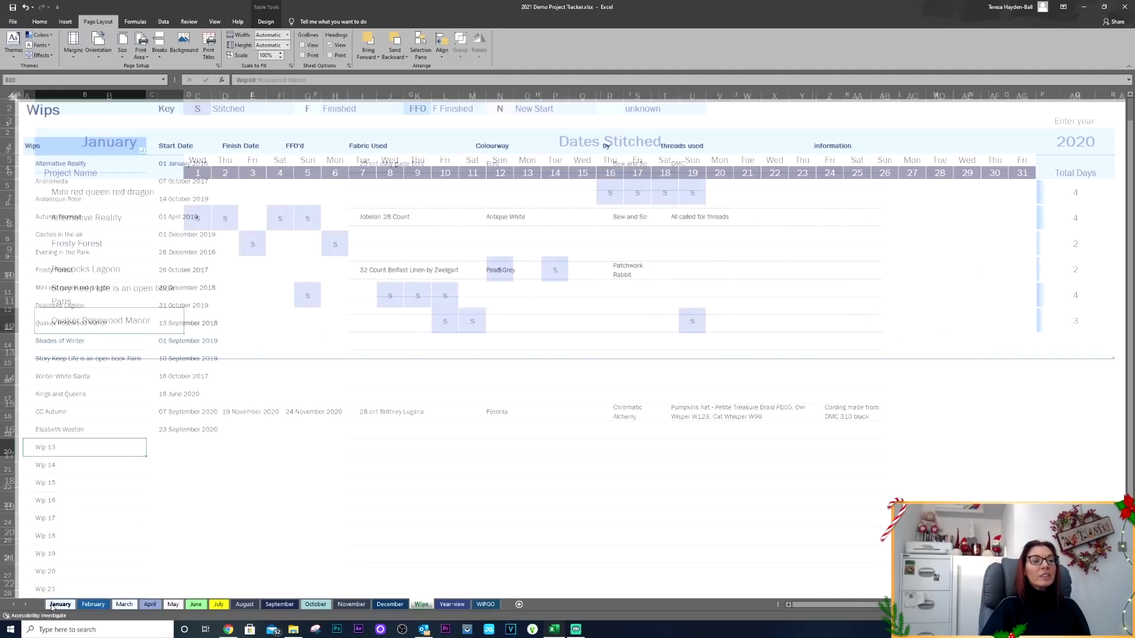
scroll(393, 308, up, 1)
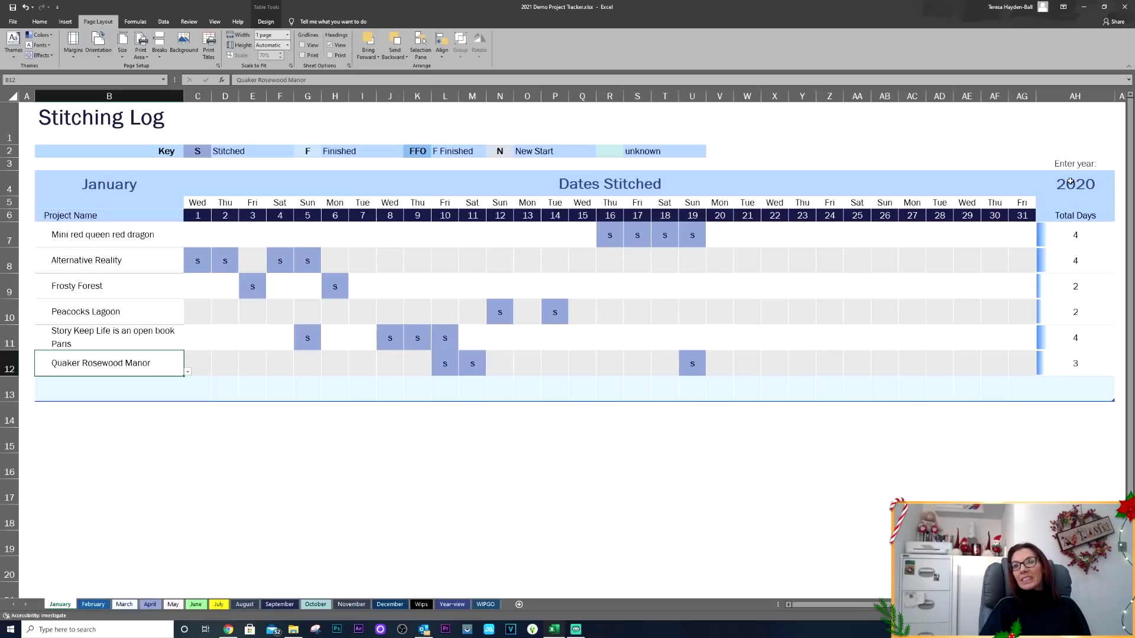
click(1082, 183)
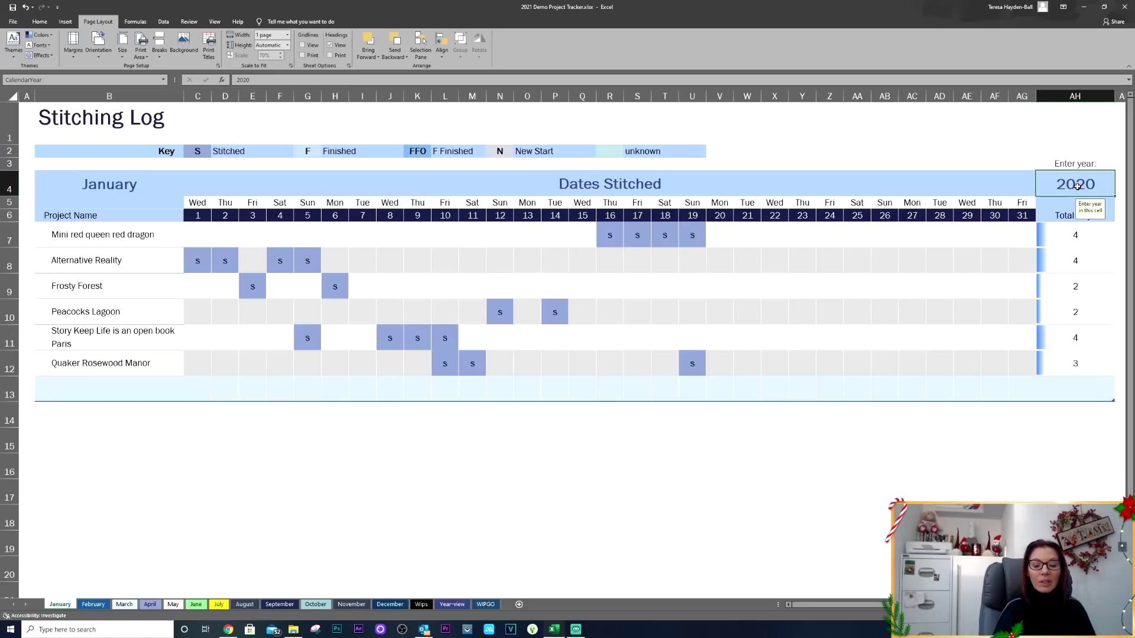
text(2021)
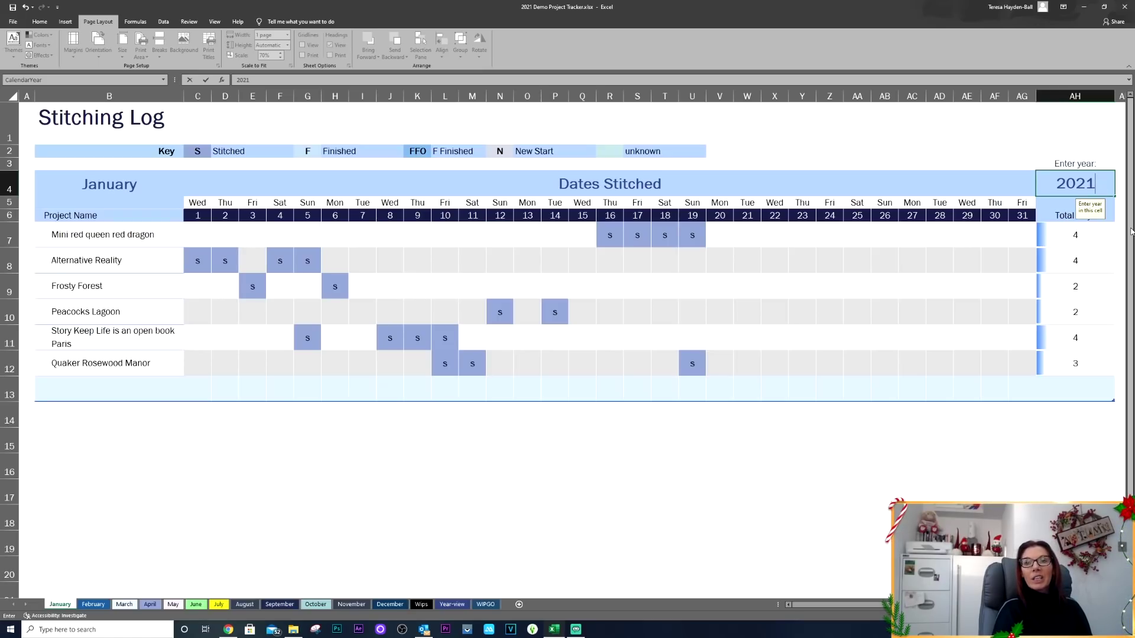
key(Return)
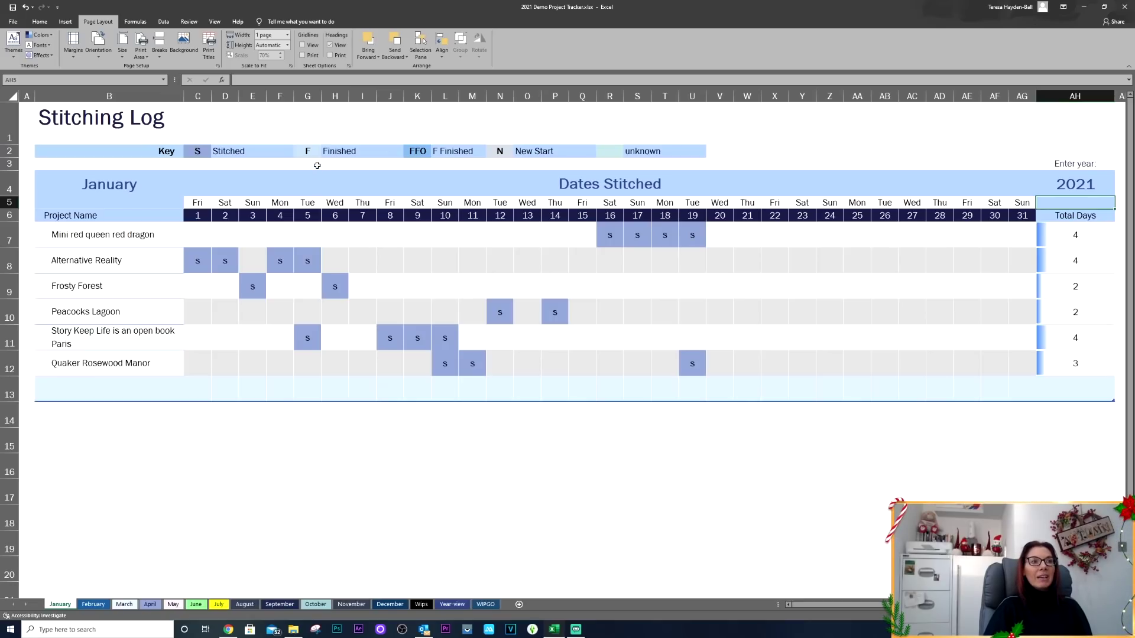
Check the year and weekdays in the February, March and December logs against the January year cell
click(93, 604)
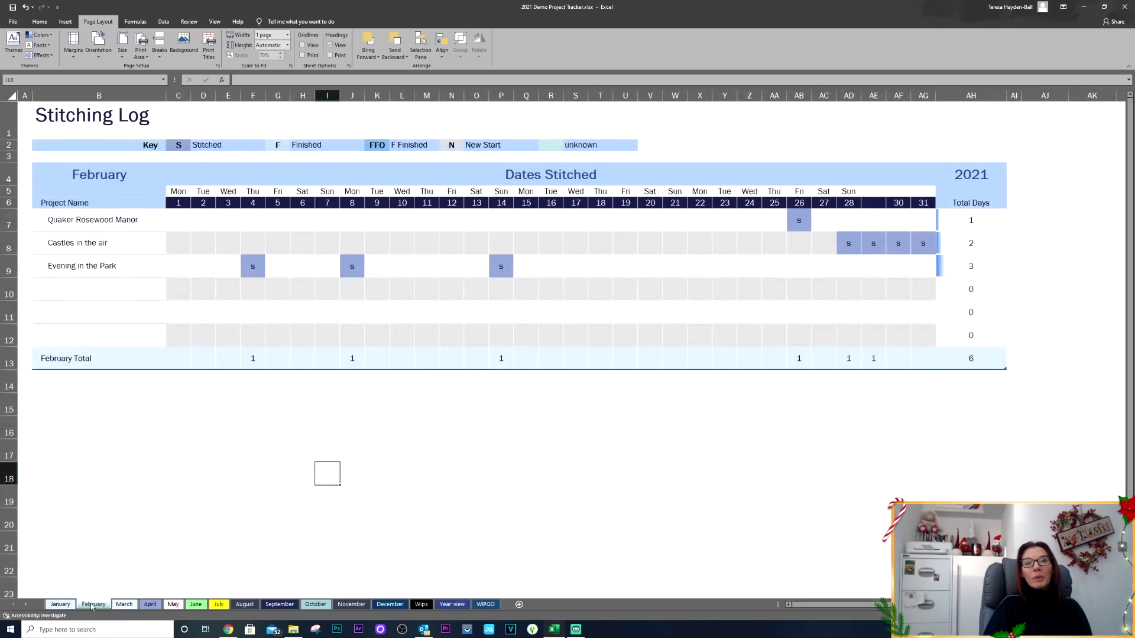
click(125, 604)
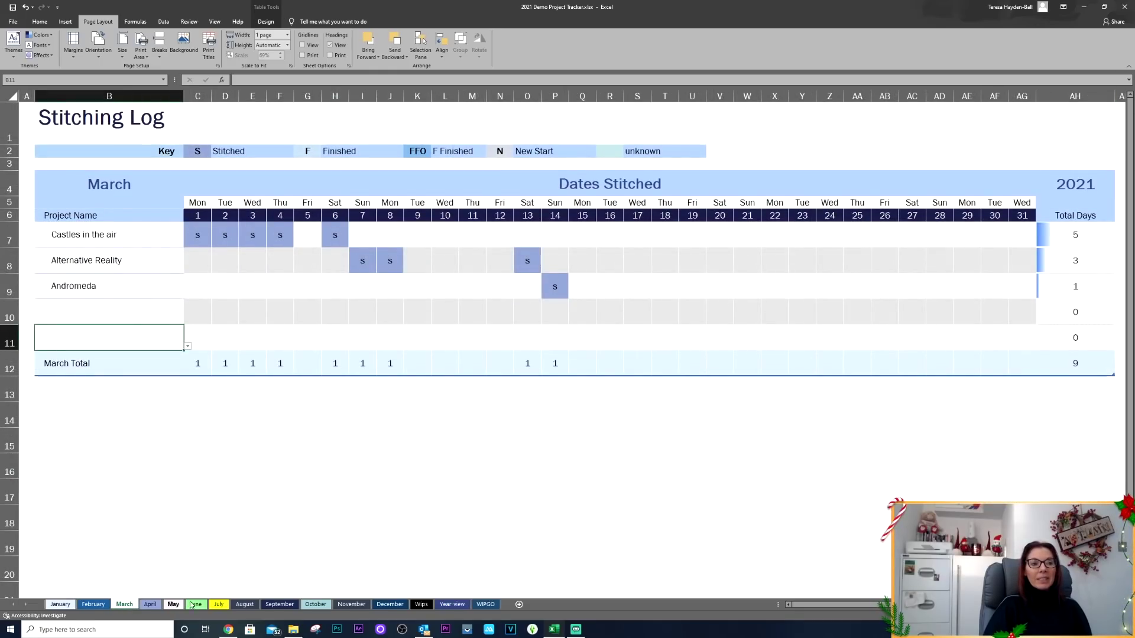
click(60, 604)
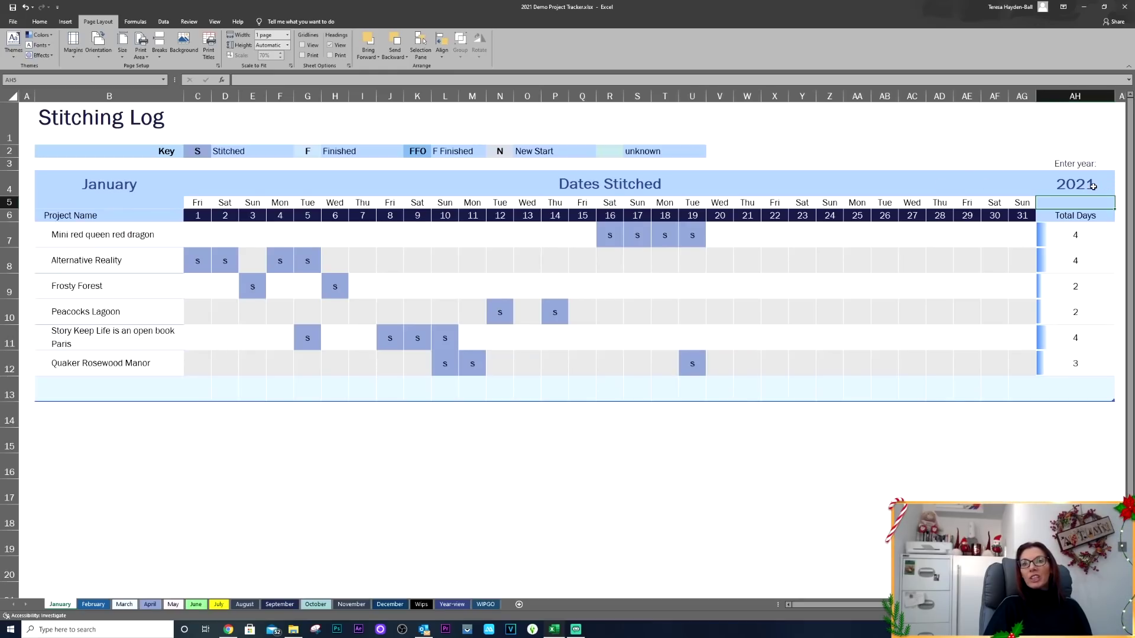
click(1093, 186)
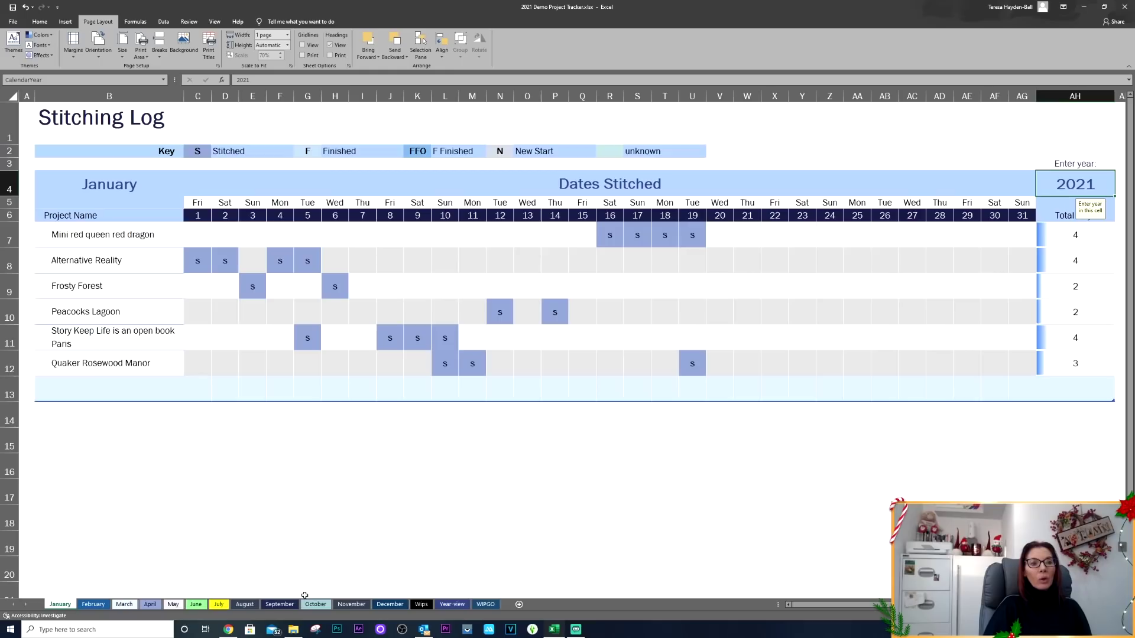
click(390, 605)
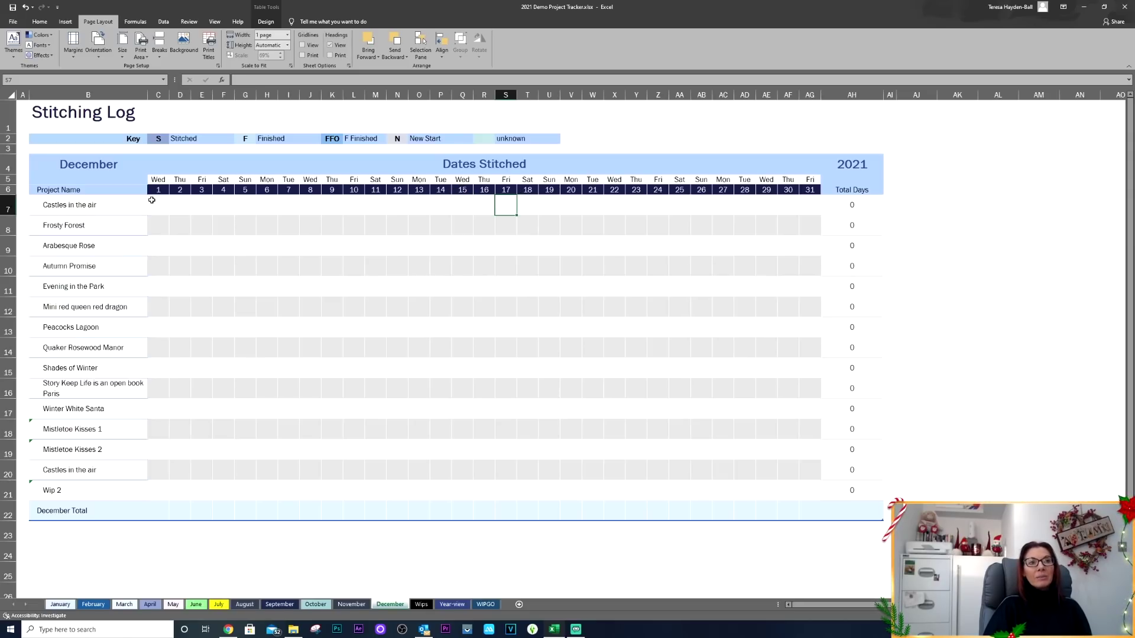
Select the January log's date cells from 1 to 31 for all six projects, and release the selection
click(61, 604)
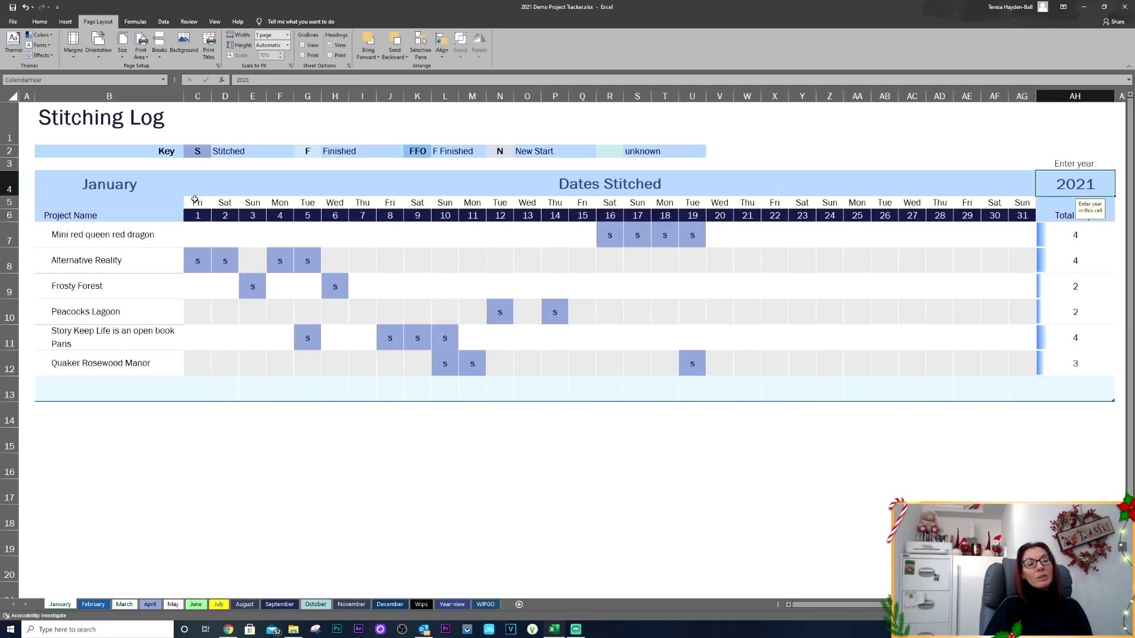
click(195, 232)
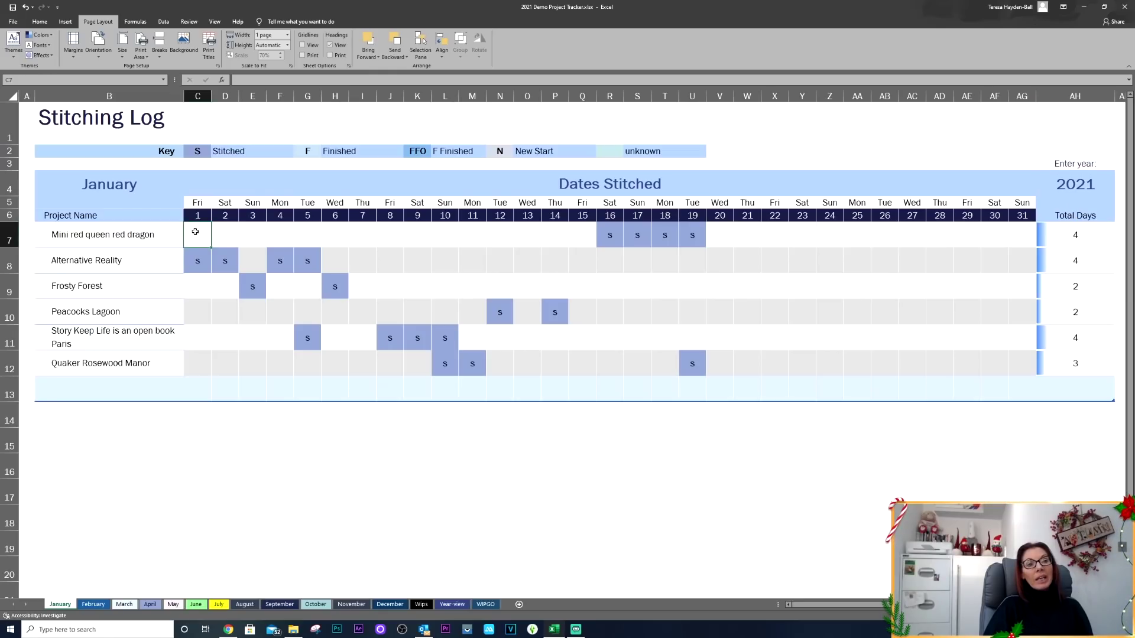
mouse_move(195, 232)
mouse_down()
mouse_move(760, 290)
mouse_move(952, 331)
mouse_move(1019, 363)
mouse_up()
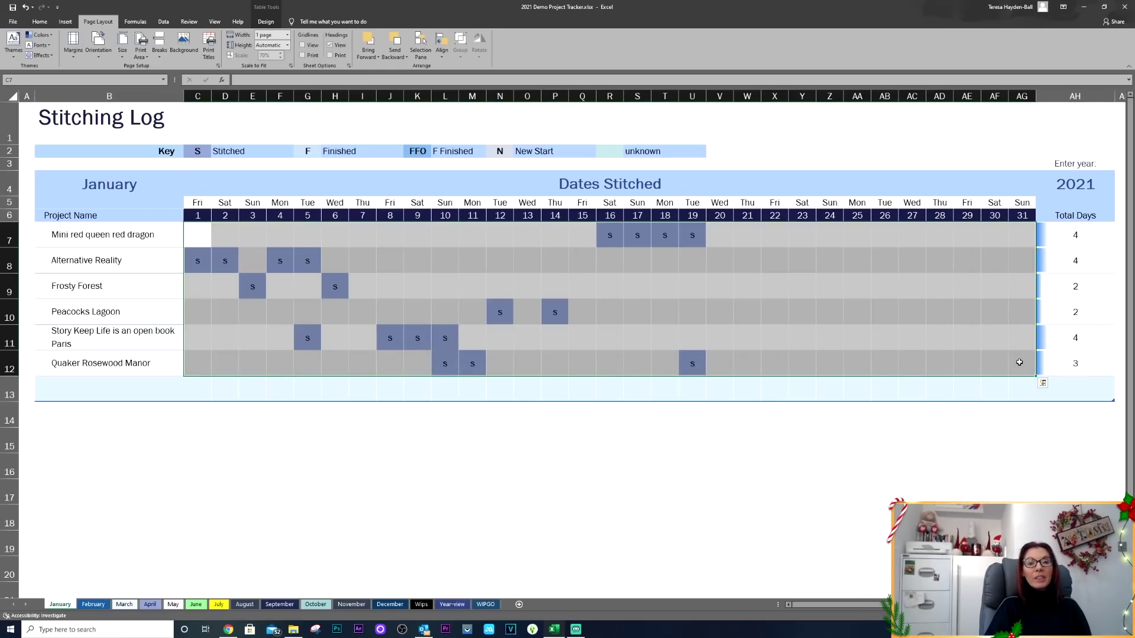
click(197, 234)
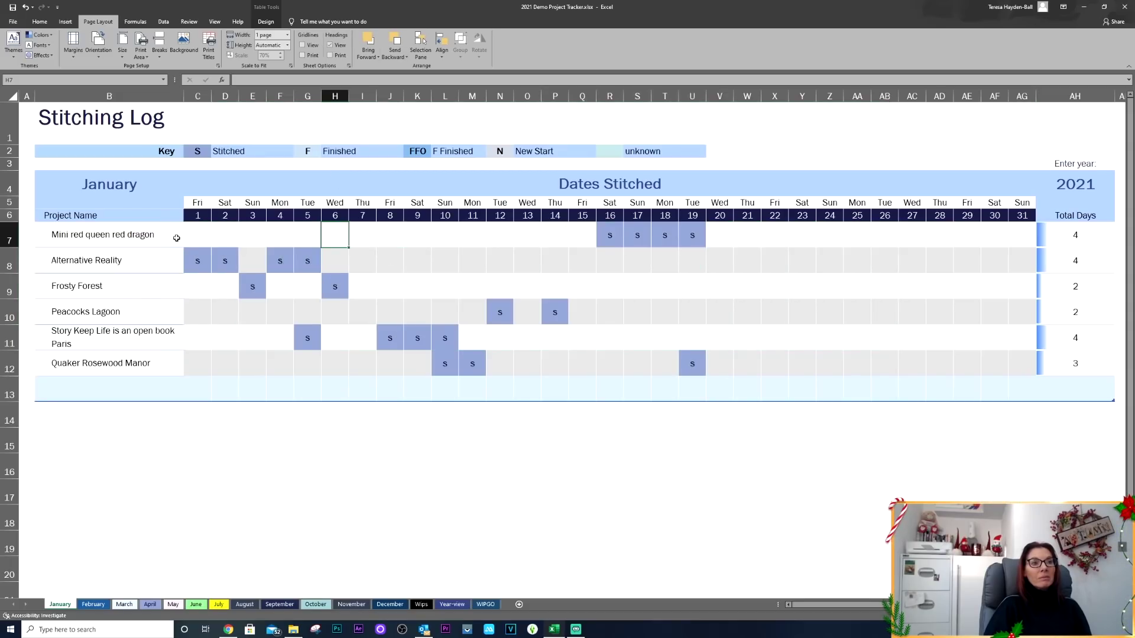
Clear the stitched marks from dates 1 to 20 for all six projects in the January log
drag(197, 235, 337, 263)
drag(201, 235, 711, 362)
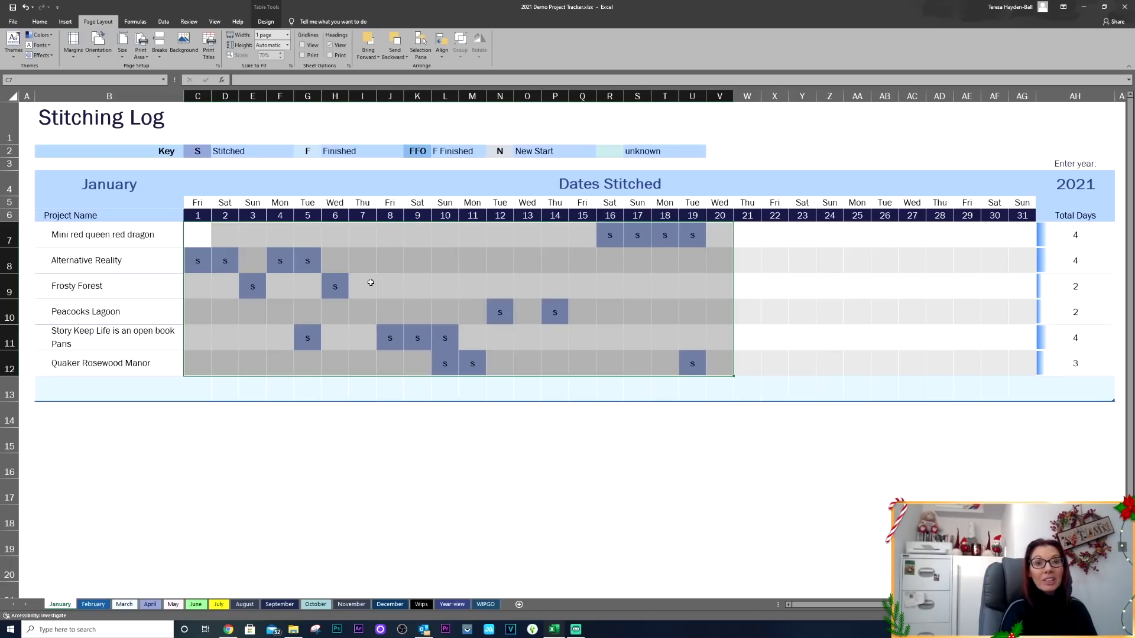
key(Delete)
click(311, 269)
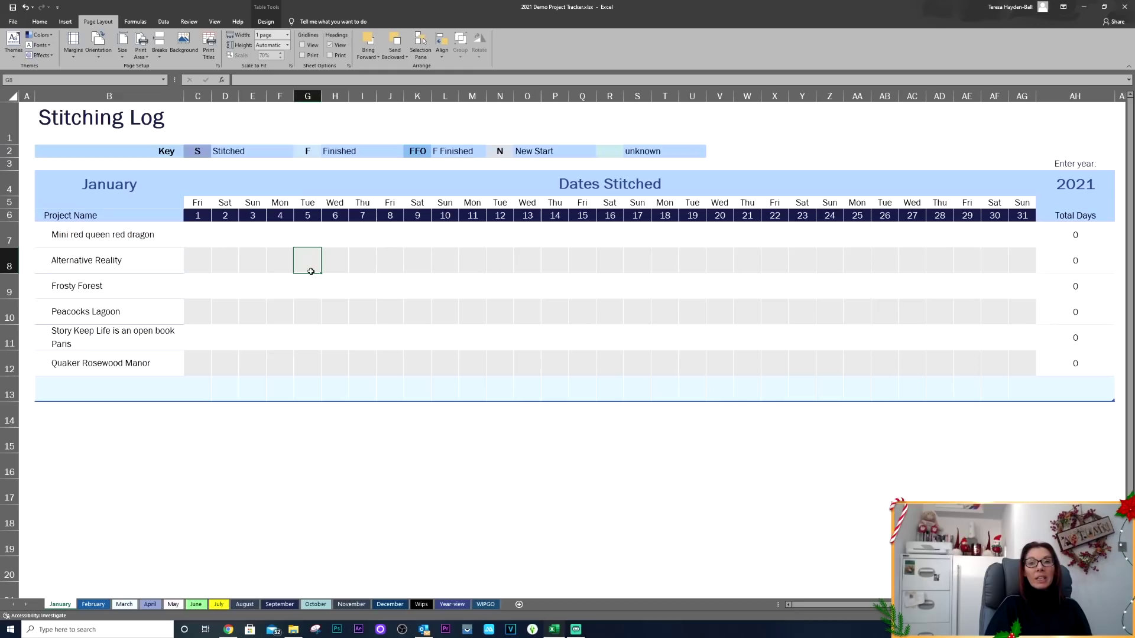
Clear the stitched marks from all project rows in the February and March logs
click(93, 604)
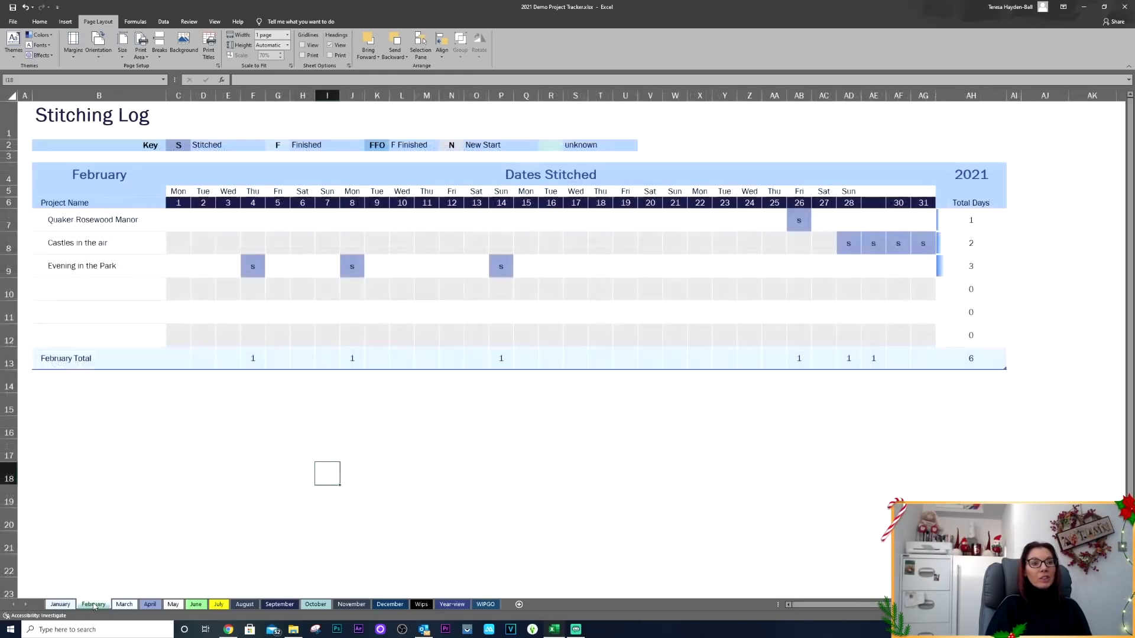
drag(177, 219, 913, 332)
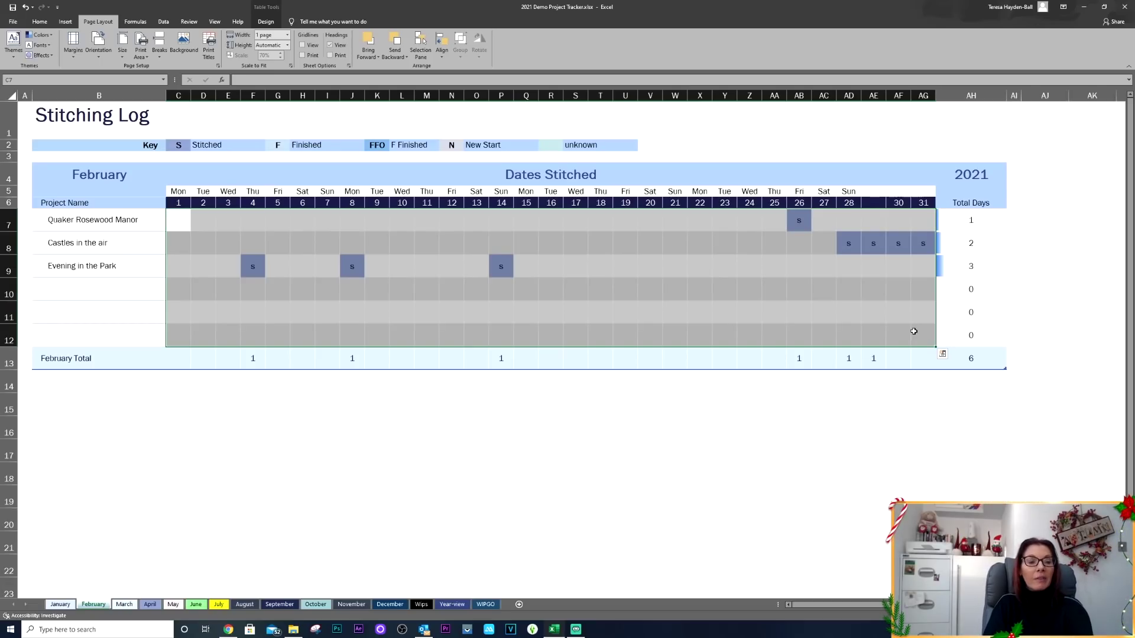
key(Delete)
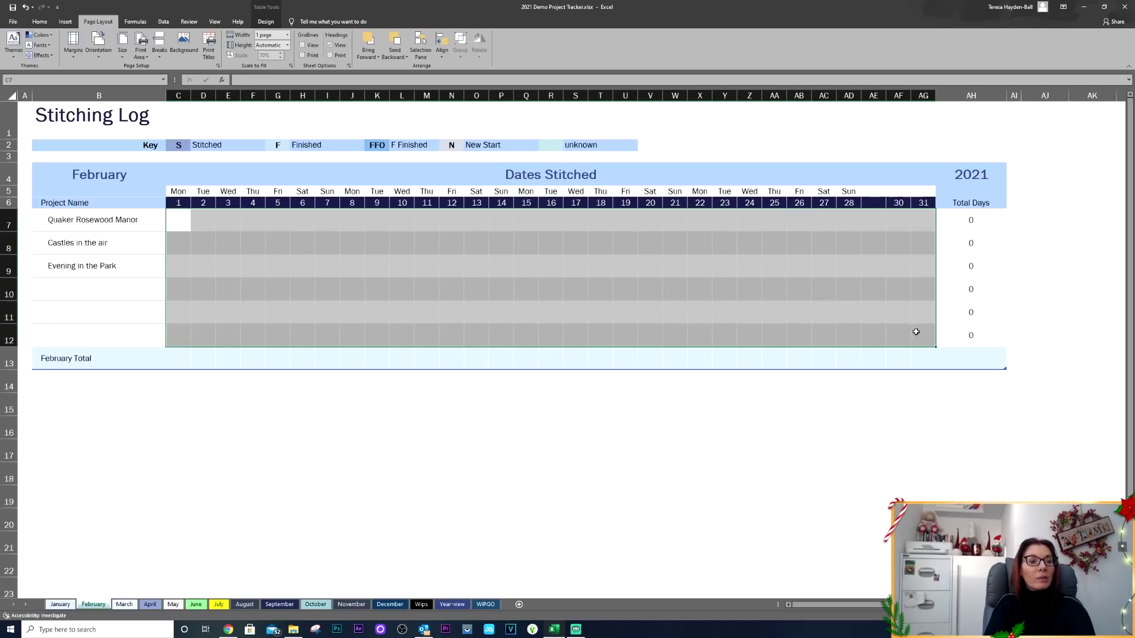
click(125, 604)
drag(197, 235, 253, 234)
drag(364, 235, 990, 343)
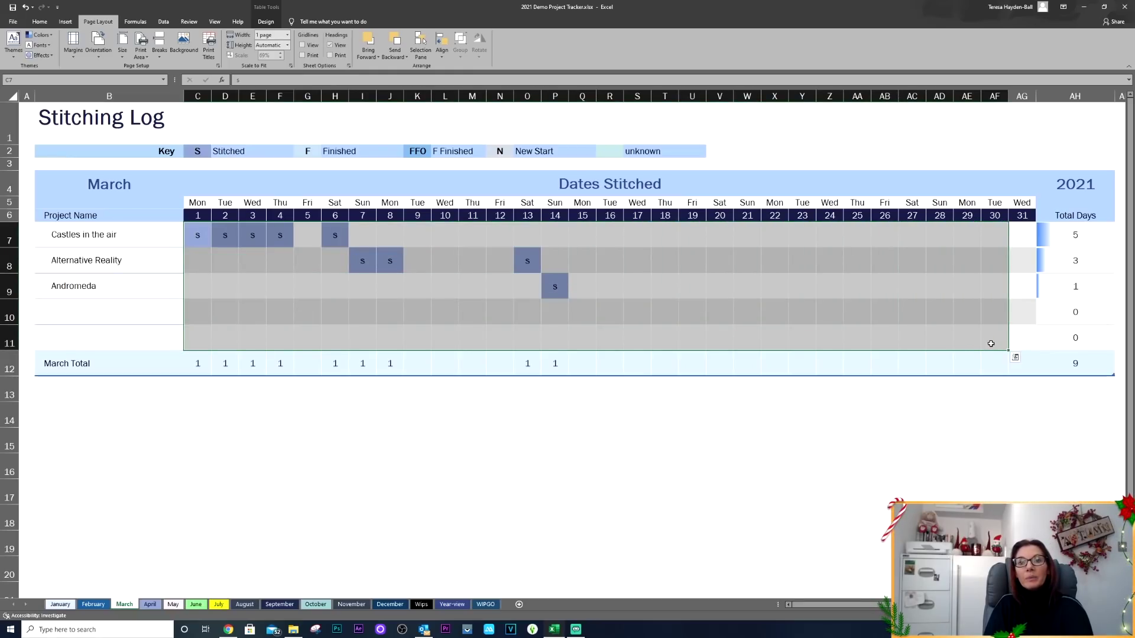
key(Delete)
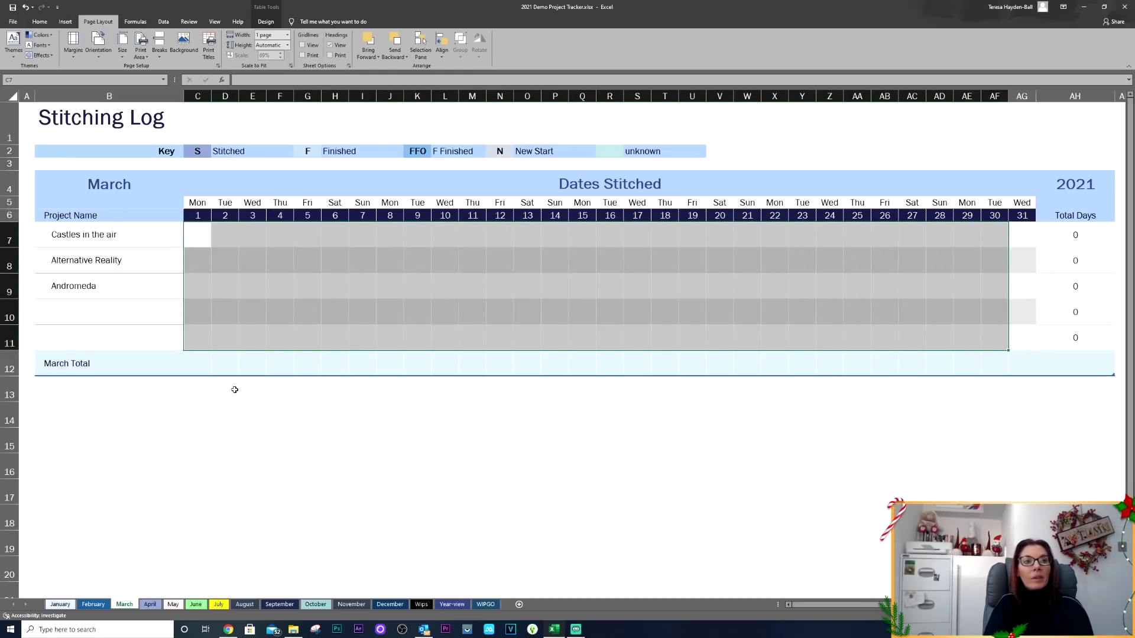
Clear the stitched marks for Autumn Promise in the April log and for all six projects in the May log
click(150, 605)
drag(197, 237, 996, 249)
key(Delete)
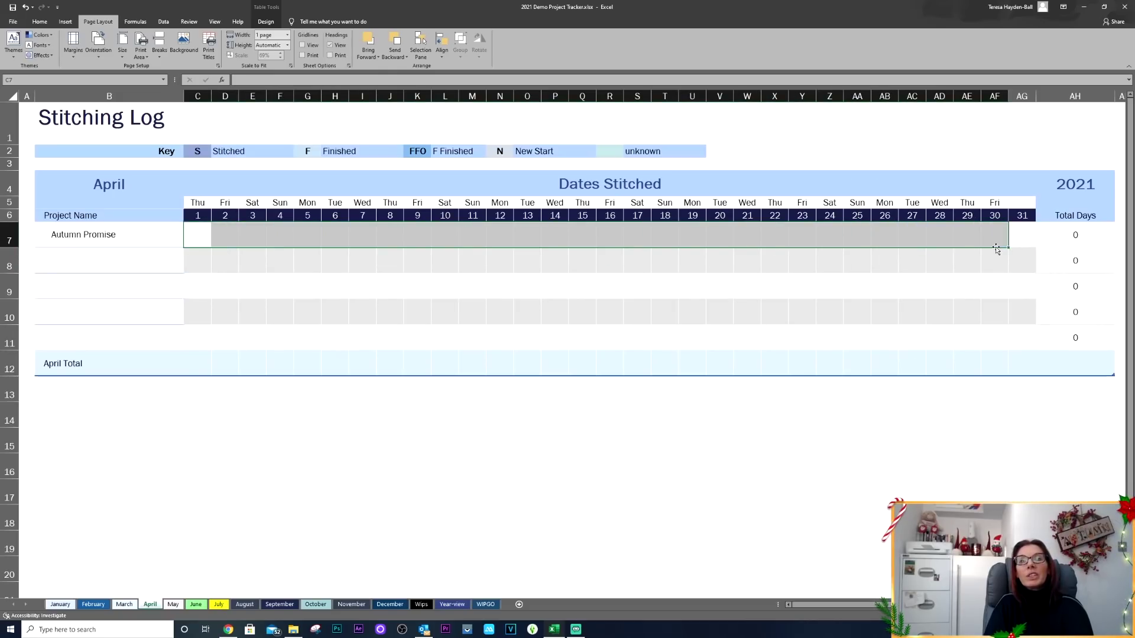
click(174, 604)
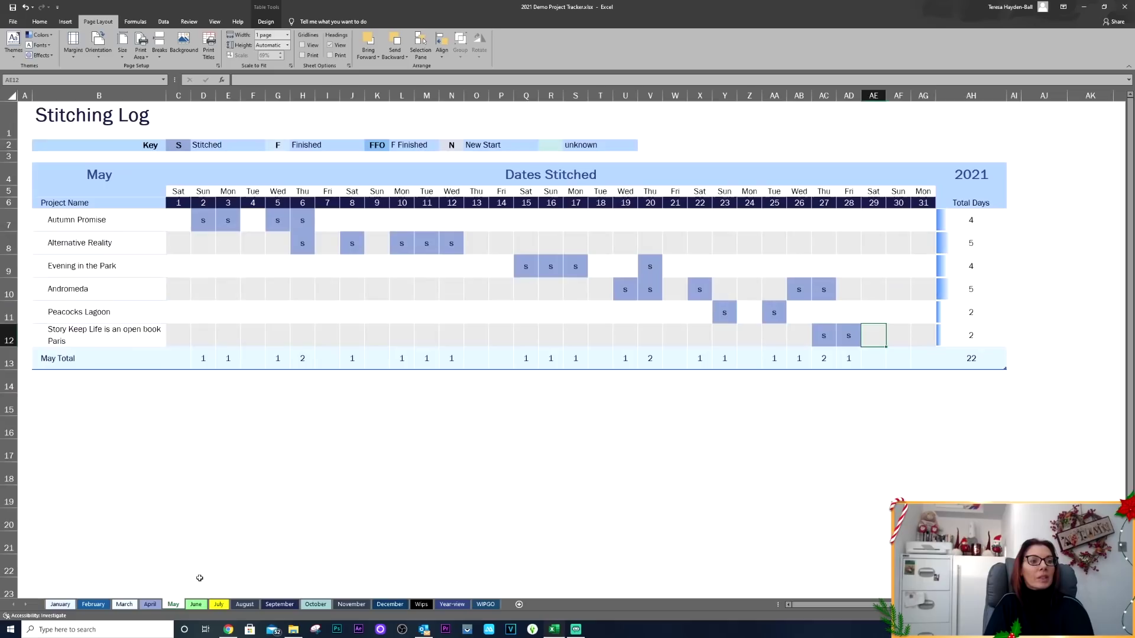
drag(178, 220, 867, 335)
key(Delete)
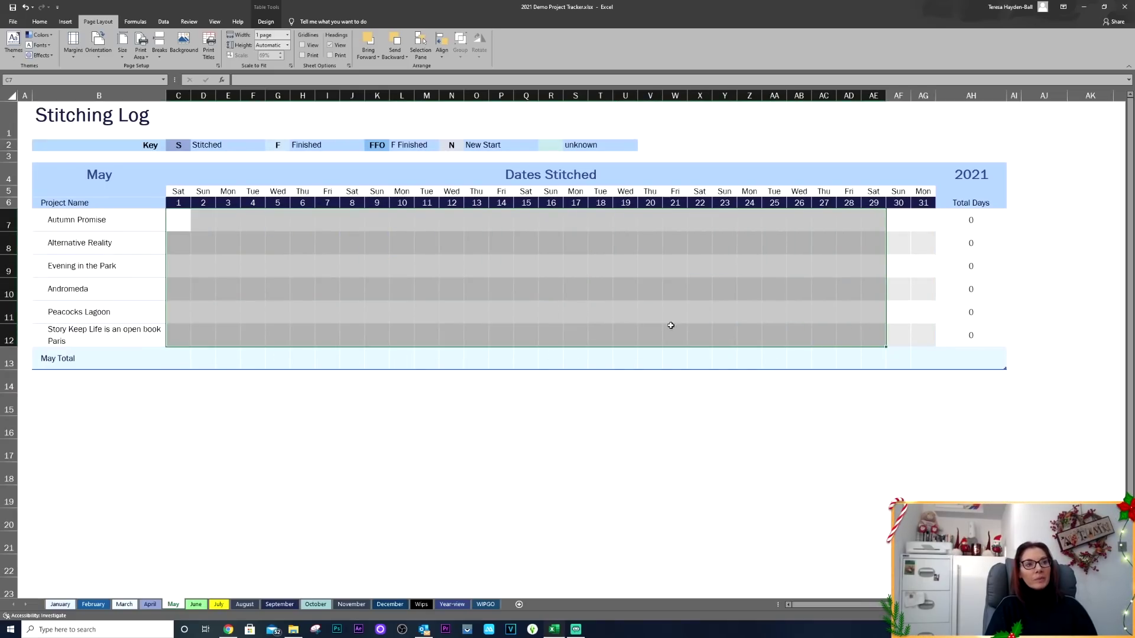
Review the January to May logs for remaining stitched marks and examine the May log's project rows
click(60, 604)
click(93, 604)
click(124, 605)
click(149, 604)
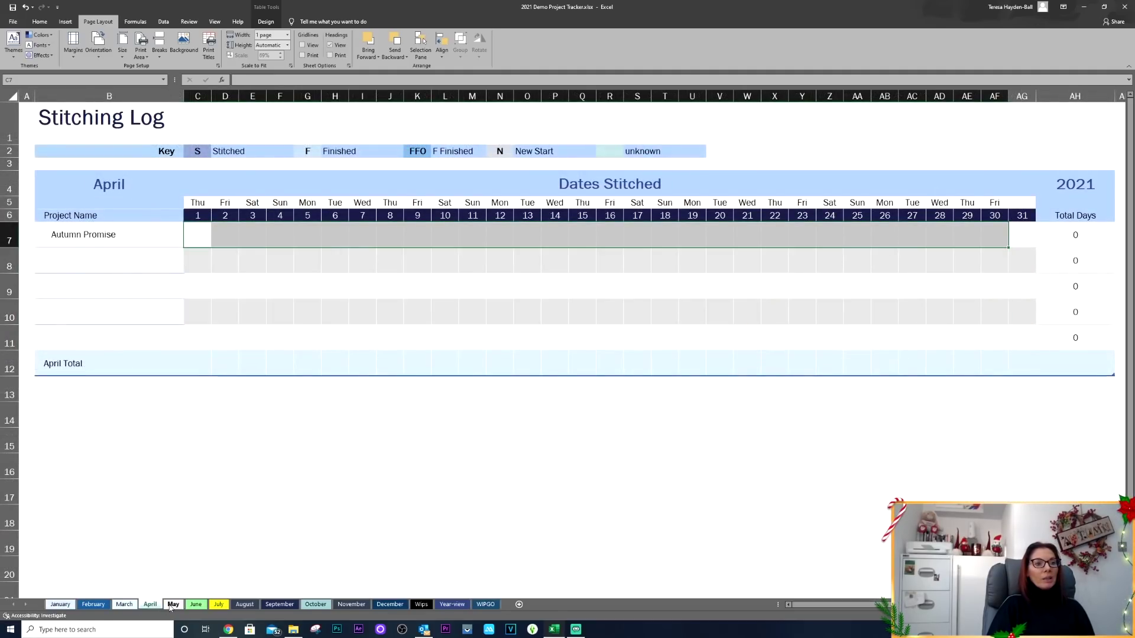
click(170, 605)
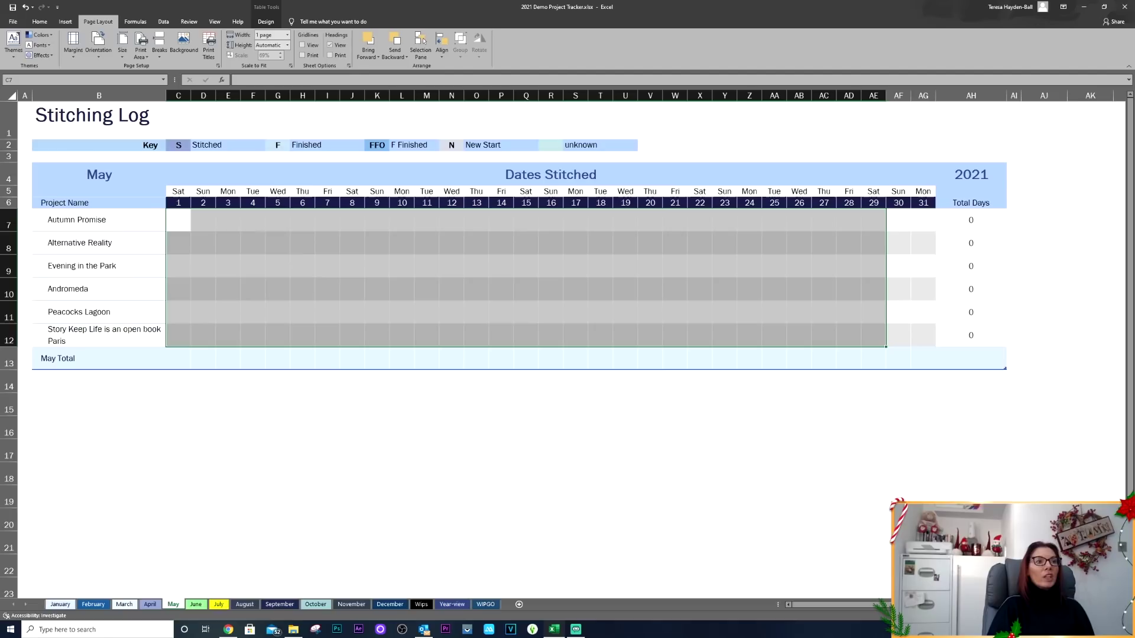
click(111, 223)
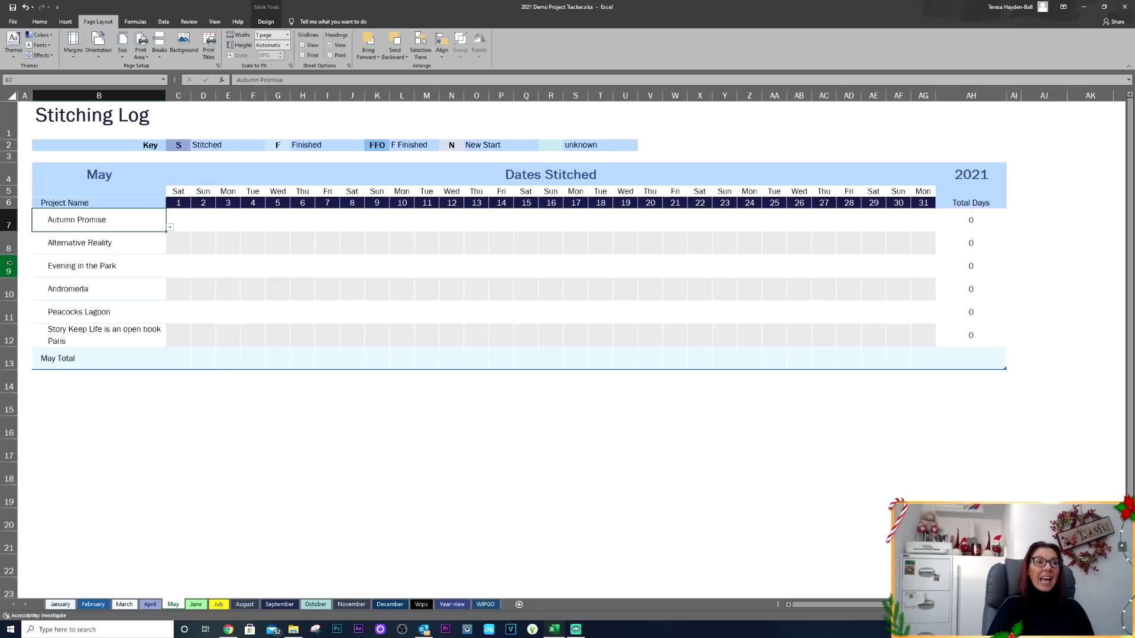
click(7, 268)
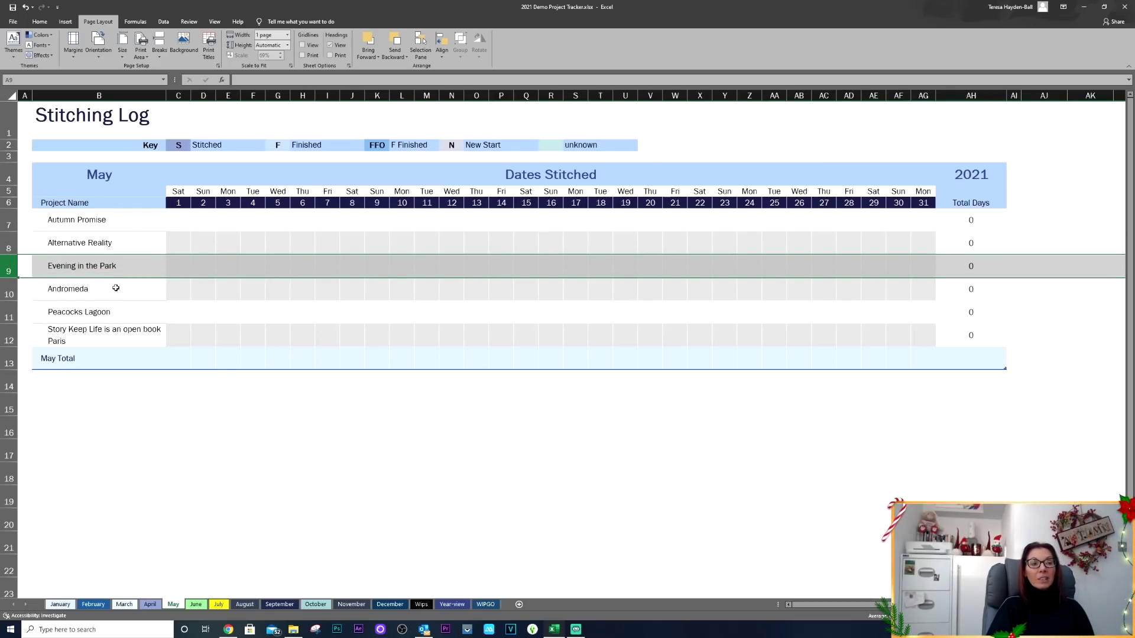
click(235, 318)
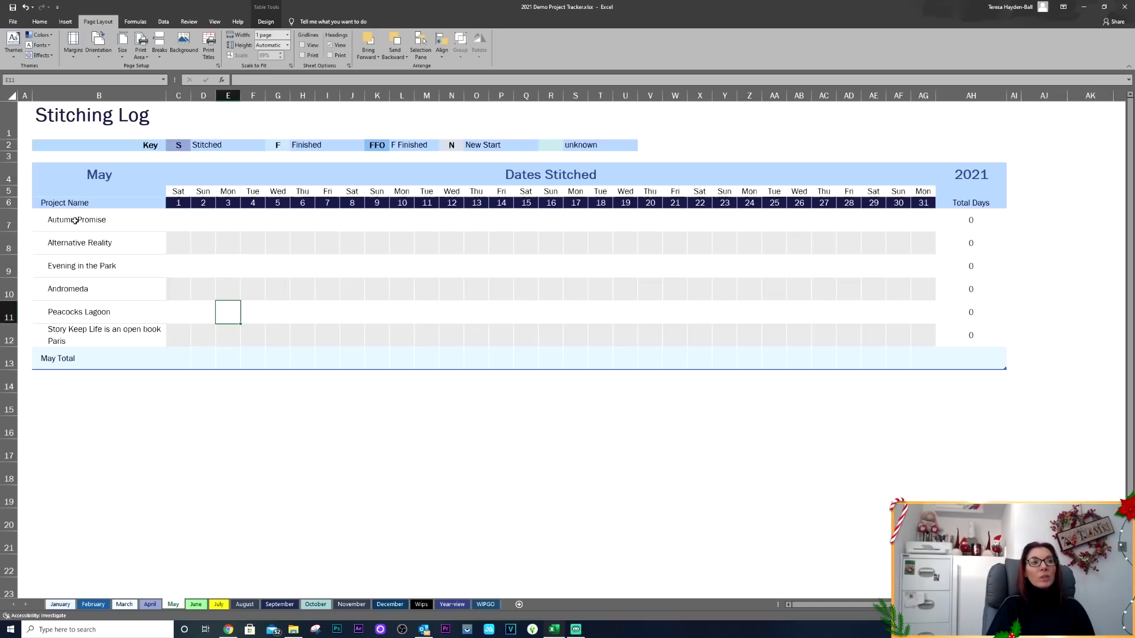
Clear the five project names below Autumn Promise in the May log, leaving their rows in place
click(110, 334)
key(Delete)
click(141, 314)
key(Delete)
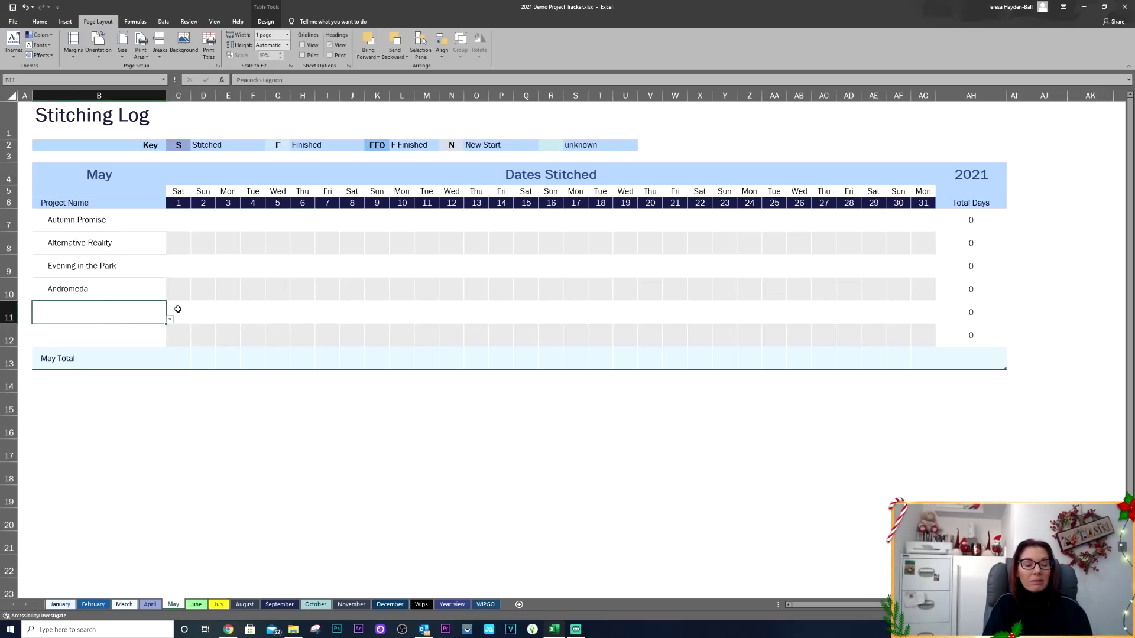
click(108, 290)
key(Delete)
click(110, 267)
key(Delete)
click(113, 247)
key(Delete)
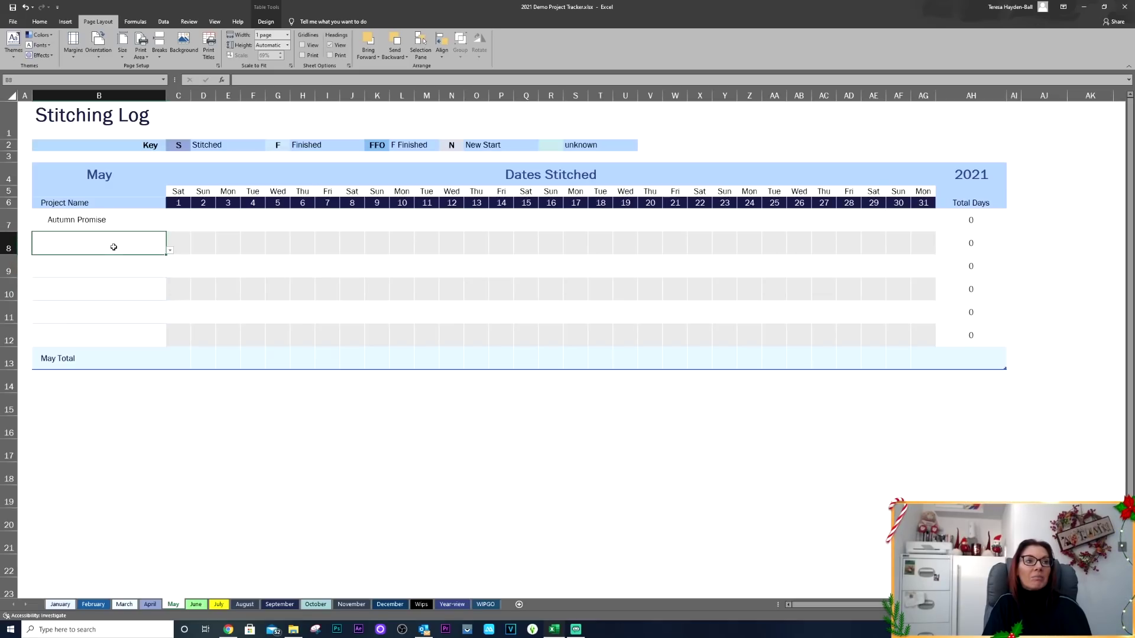
Pick Autumn Promise from the project list for the May log's second row, and clear that entry again
click(170, 252)
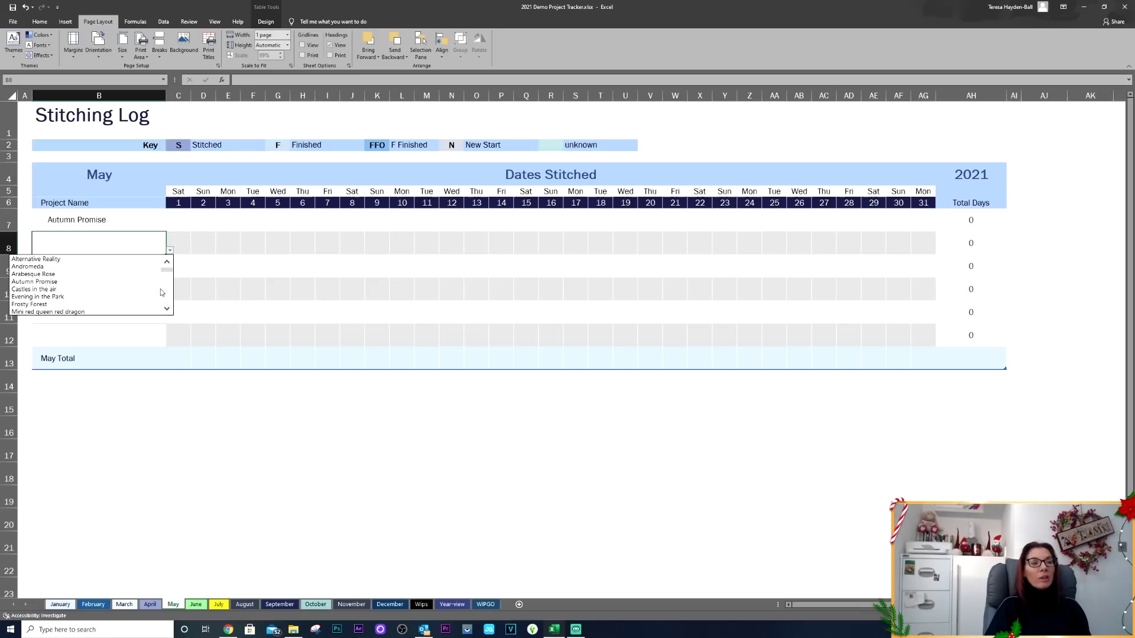
click(170, 251)
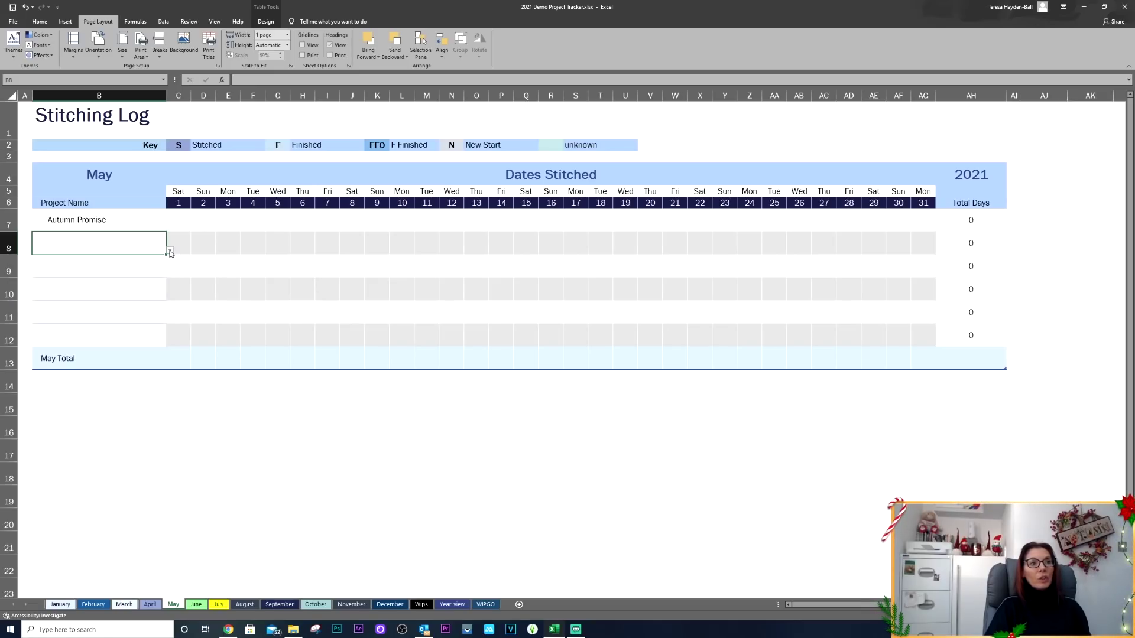
click(171, 250)
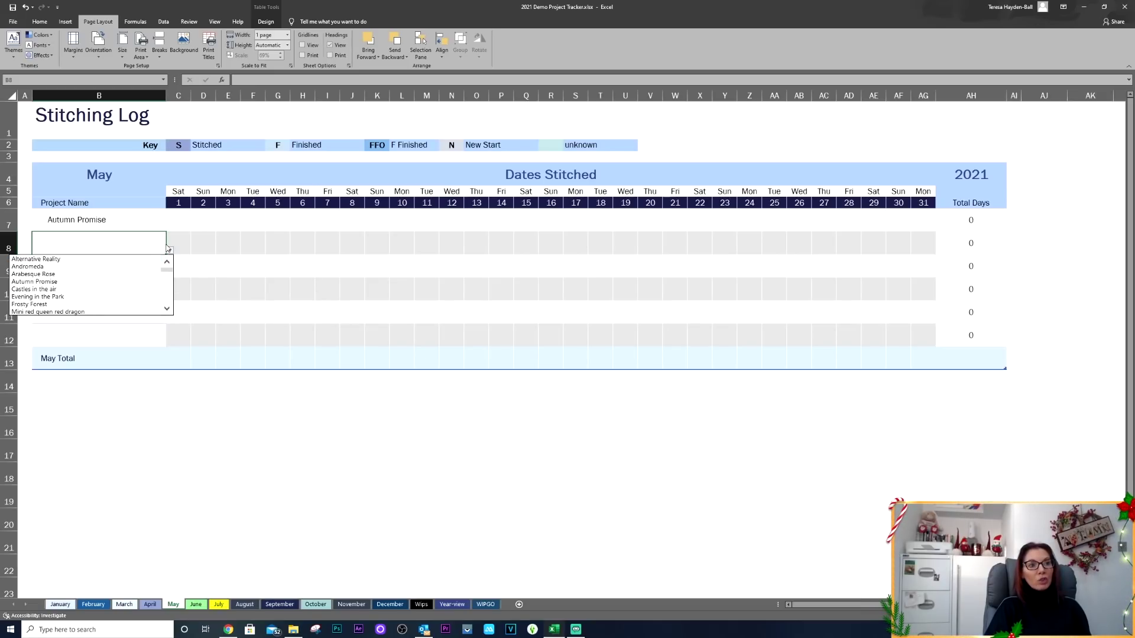
click(59, 282)
click(102, 303)
click(126, 250)
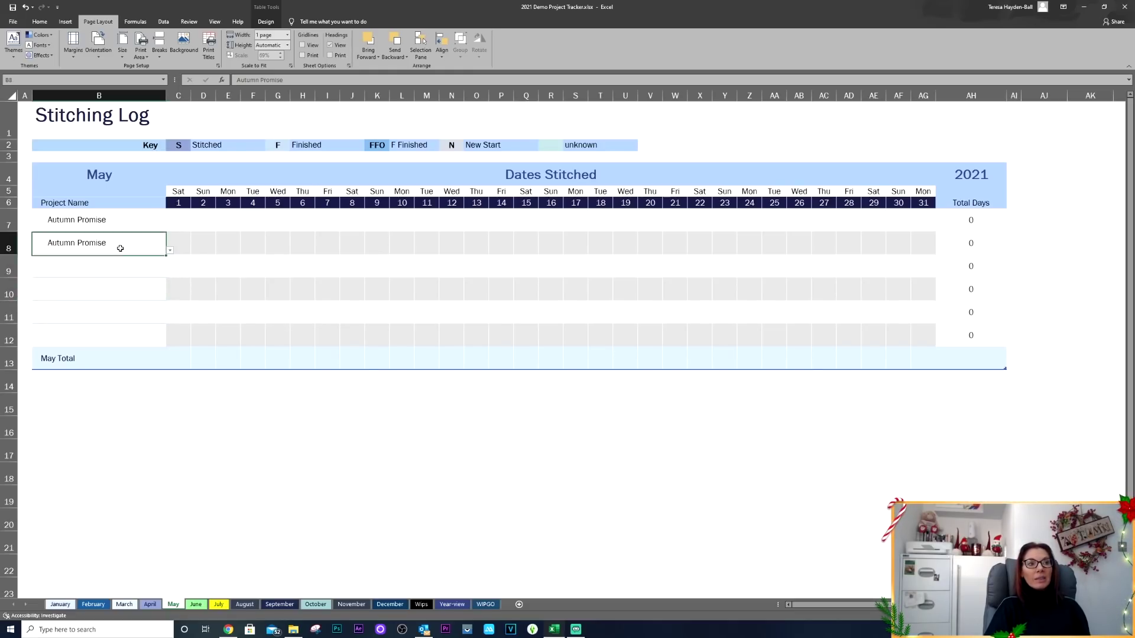
key(Delete)
click(110, 220)
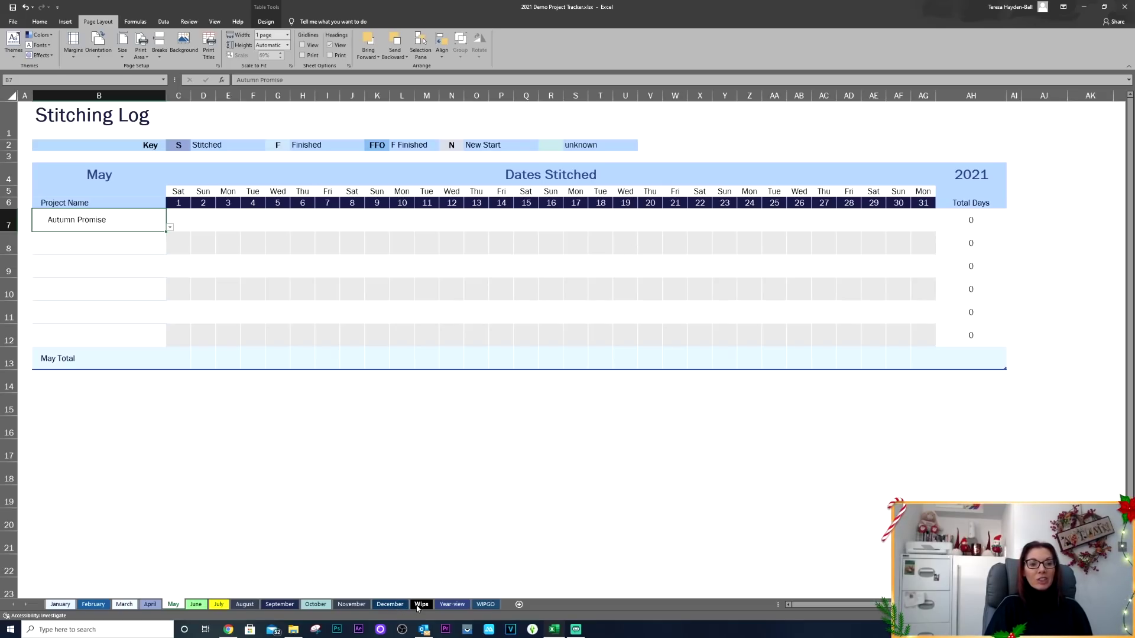
Check the monthly totals in the year review, and clear all stitched marks from the June log
click(452, 604)
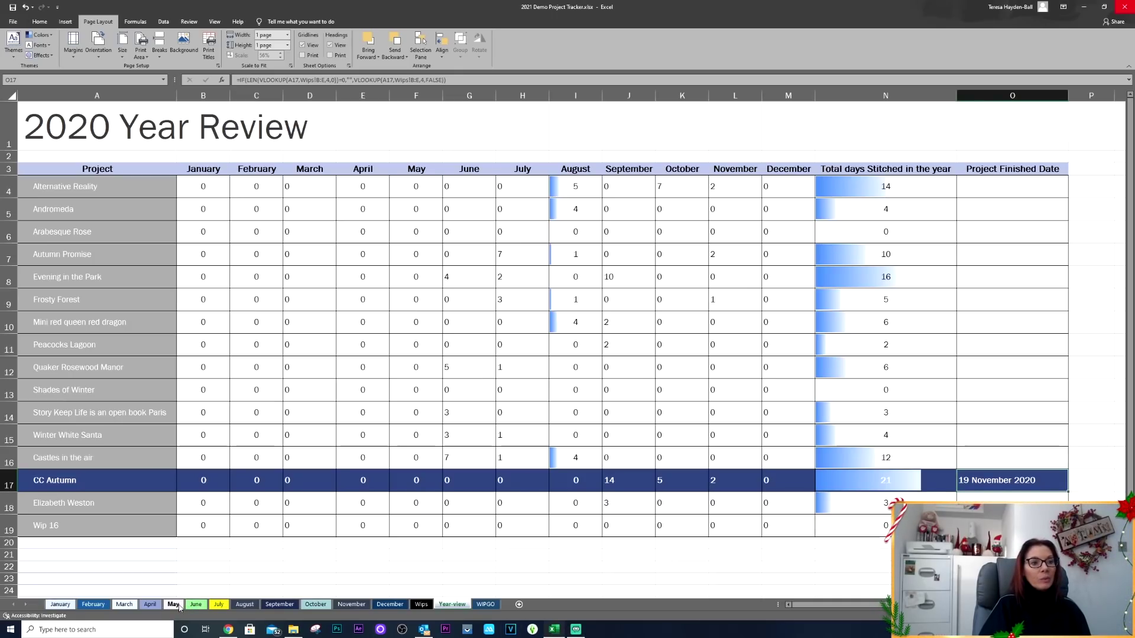
click(178, 605)
click(198, 605)
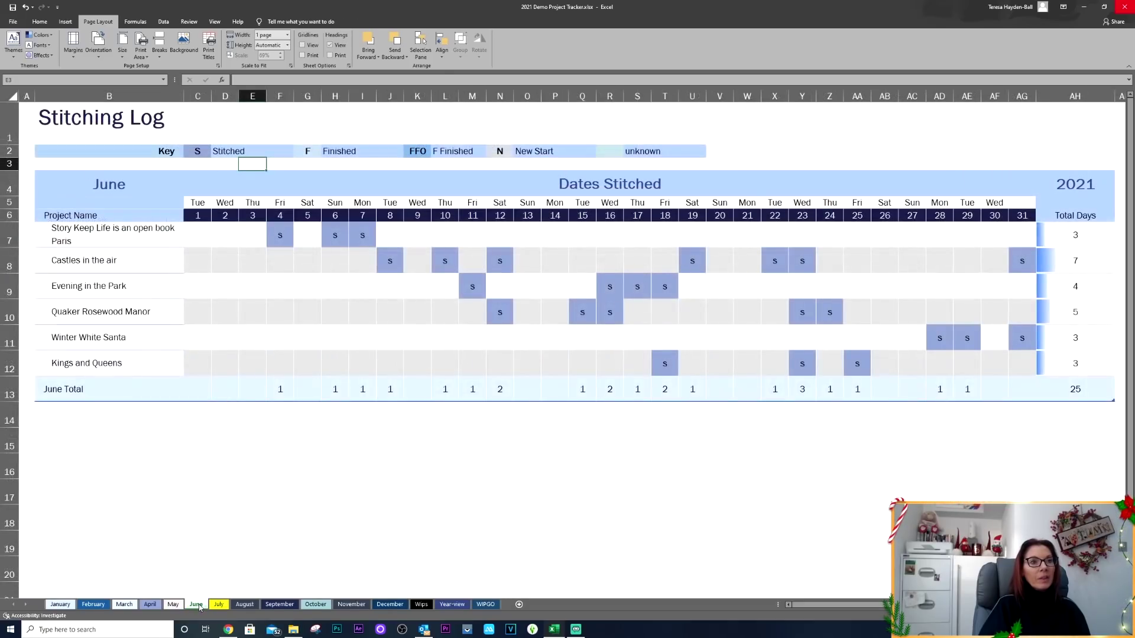
mouse_move(206, 235)
mouse_down()
mouse_move(781, 322)
mouse_move(1041, 385)
mouse_move(1026, 367)
mouse_up()
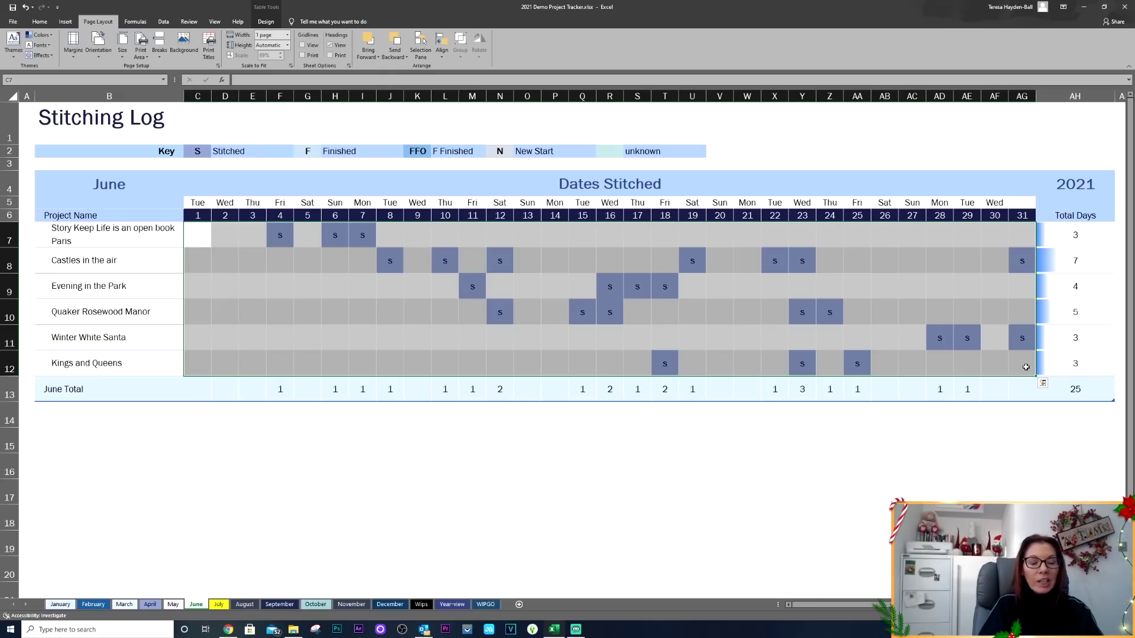
key(Delete)
Clear the stitched marks for all seven projects in both the July and August logs
click(223, 605)
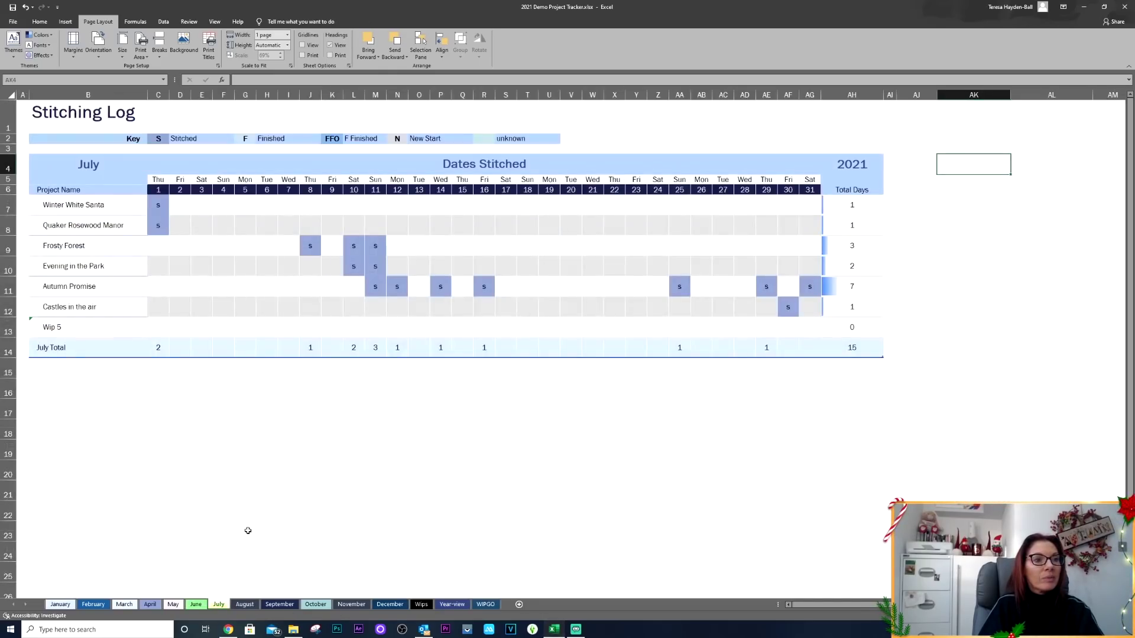
drag(158, 205, 810, 328)
key(Delete)
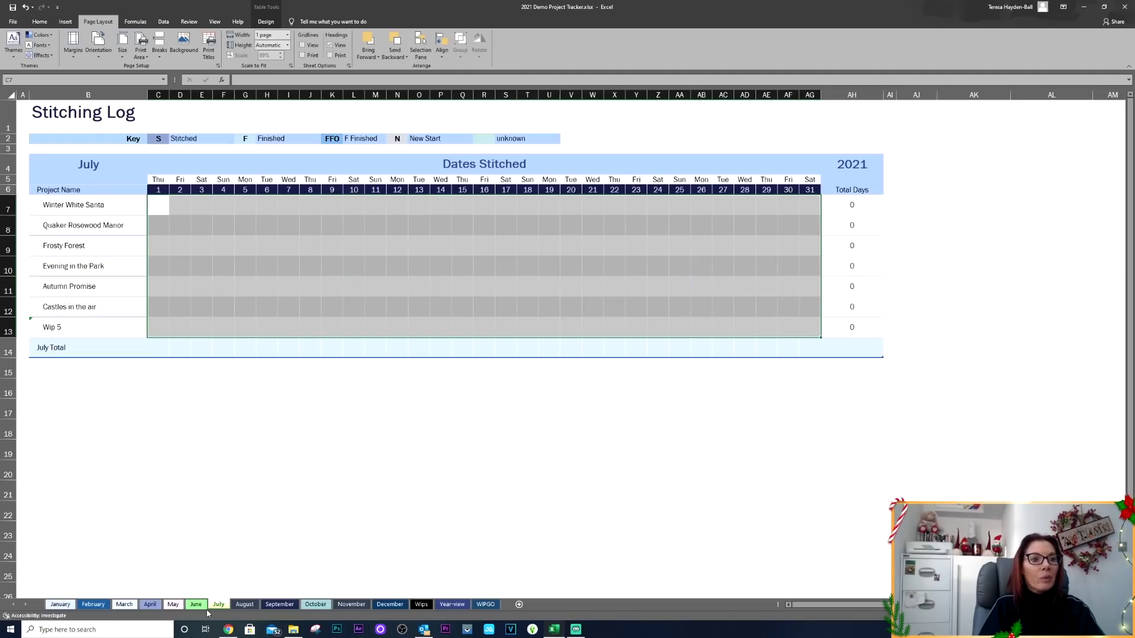
click(245, 605)
drag(174, 227, 919, 358)
key(Delete)
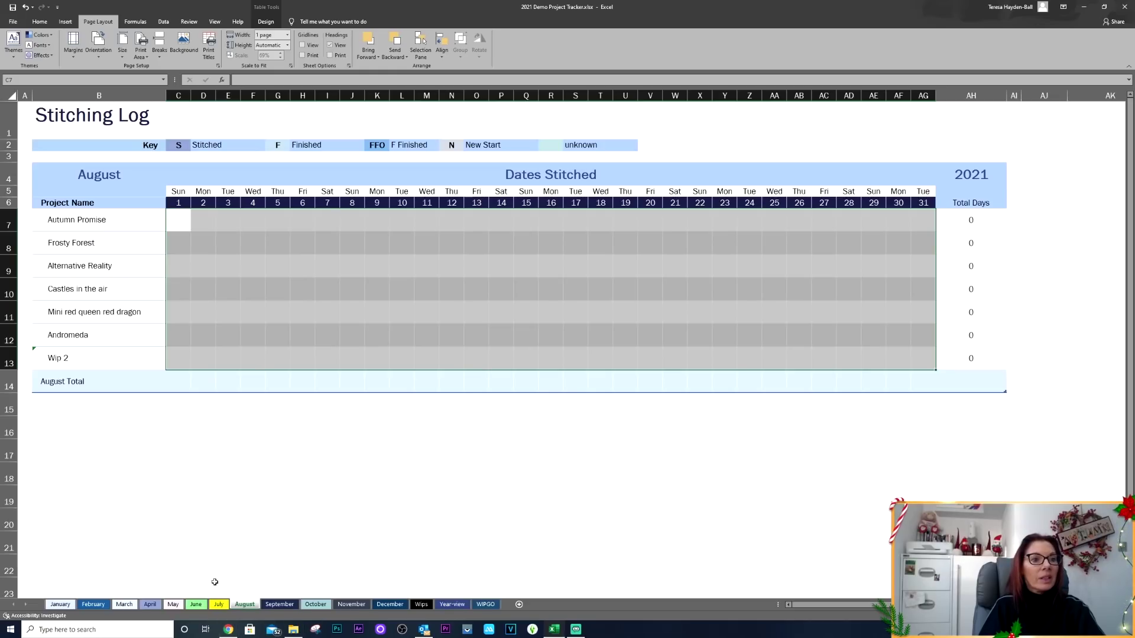
Clear the stitched marks from dates 1 to 30 in the September log and the October log's first seven project rows
click(282, 608)
drag(168, 222, 894, 317)
key(Delete)
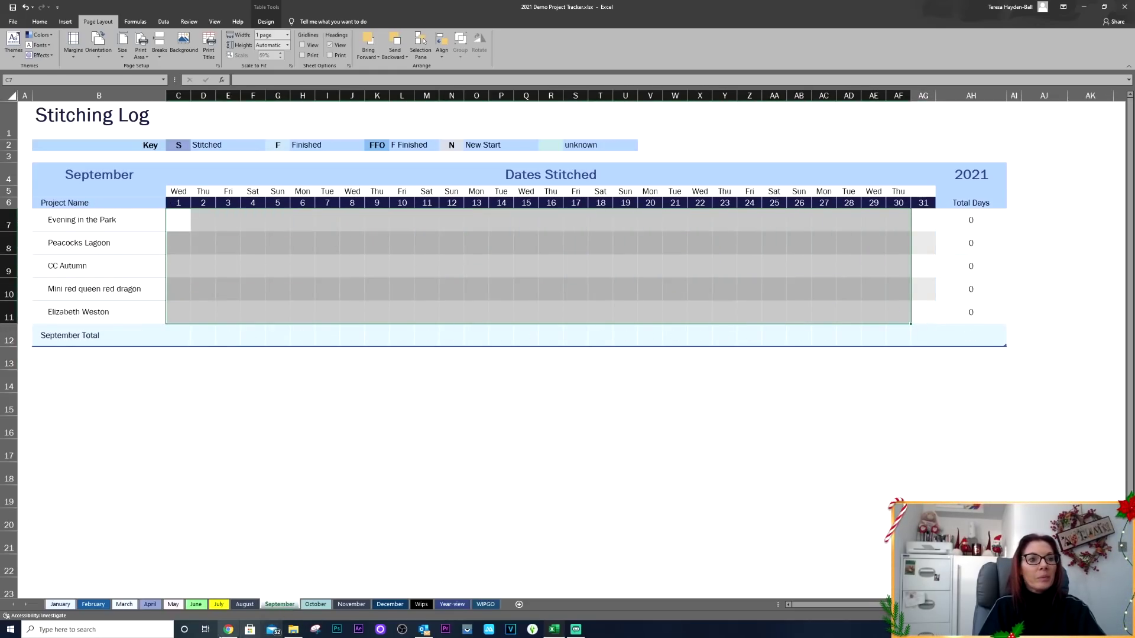
click(316, 604)
drag(179, 220, 910, 362)
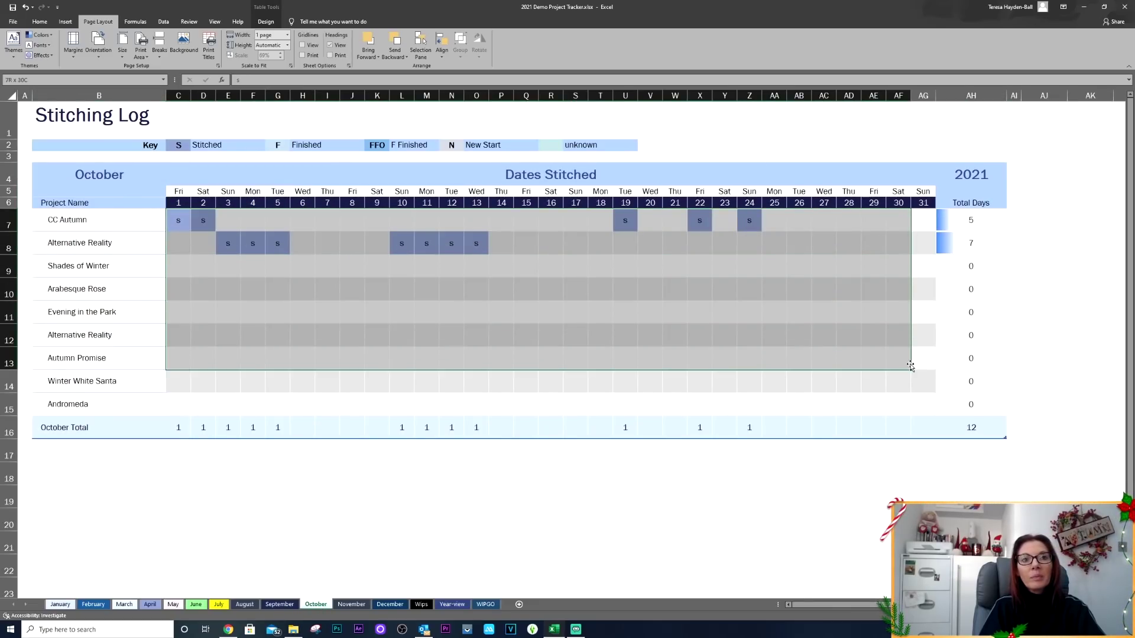
key(Delete)
Clear dates 9 to 29 in the November log's first six rows, and check the December log and year review
click(352, 604)
drag(379, 222, 876, 338)
key(Delete)
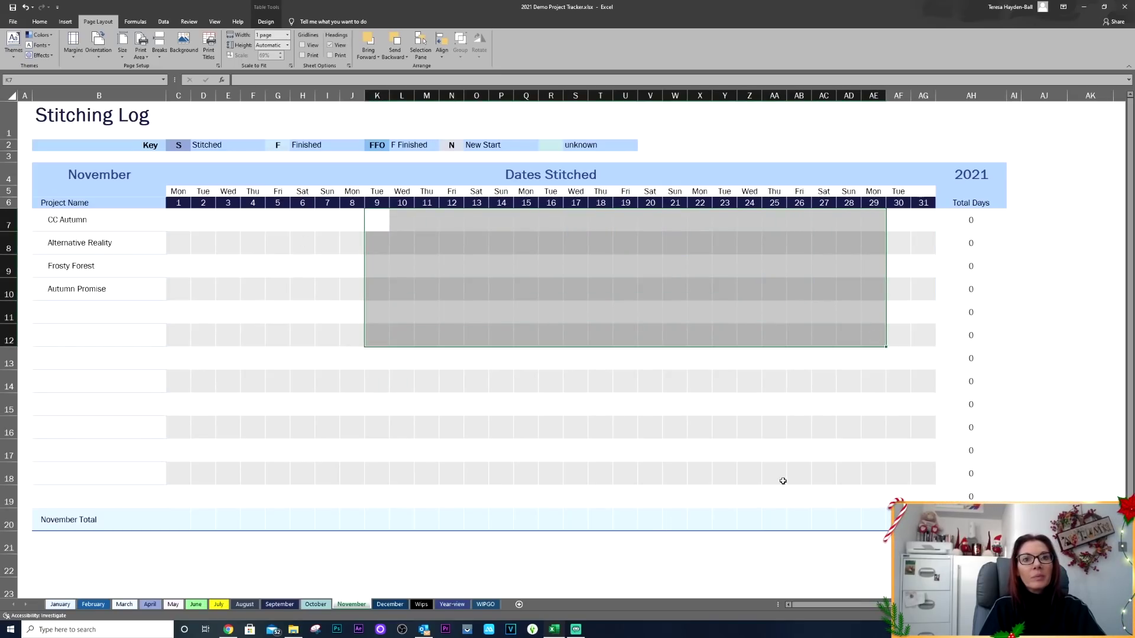
click(380, 605)
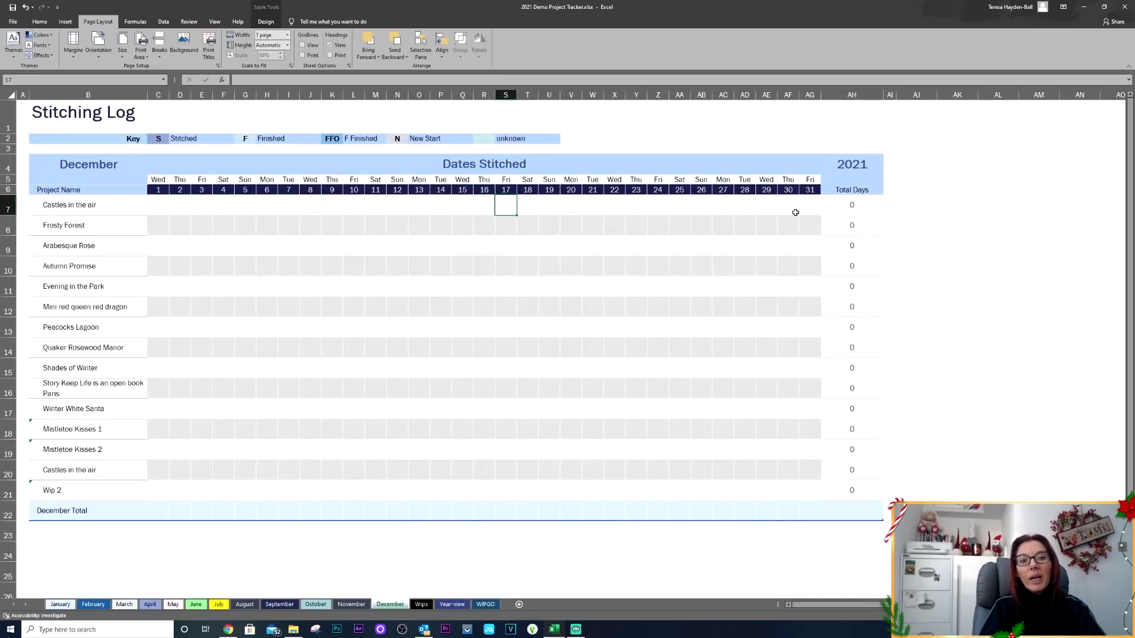
click(452, 605)
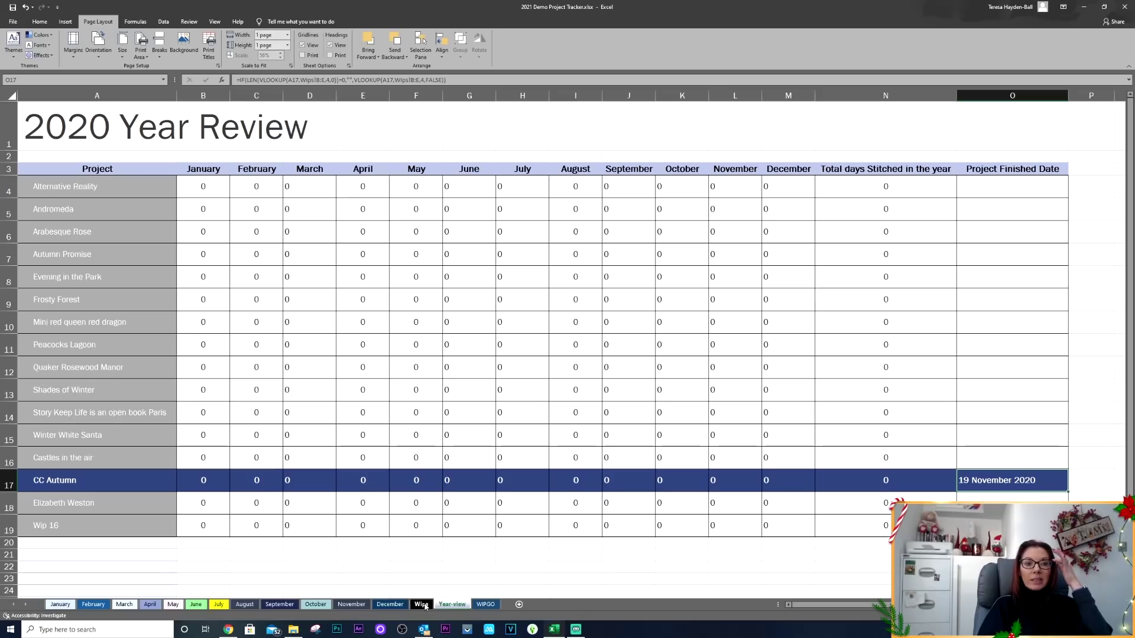
Examine the finished CC Autumn project's start, finish and FFO'd dates in the Wips list
click(421, 605)
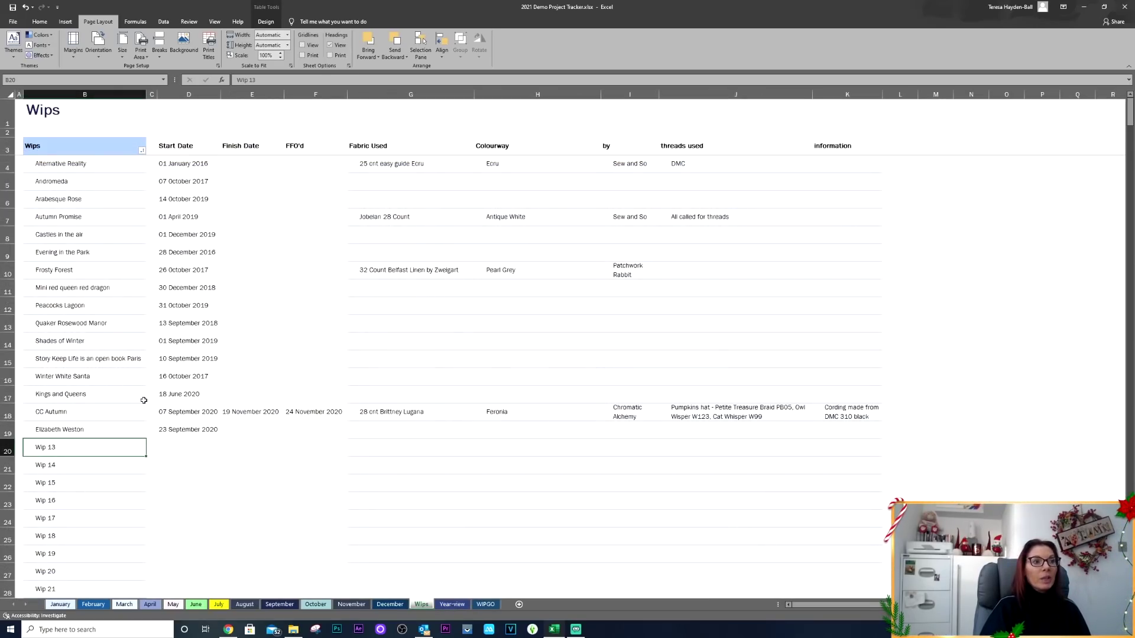
click(9, 415)
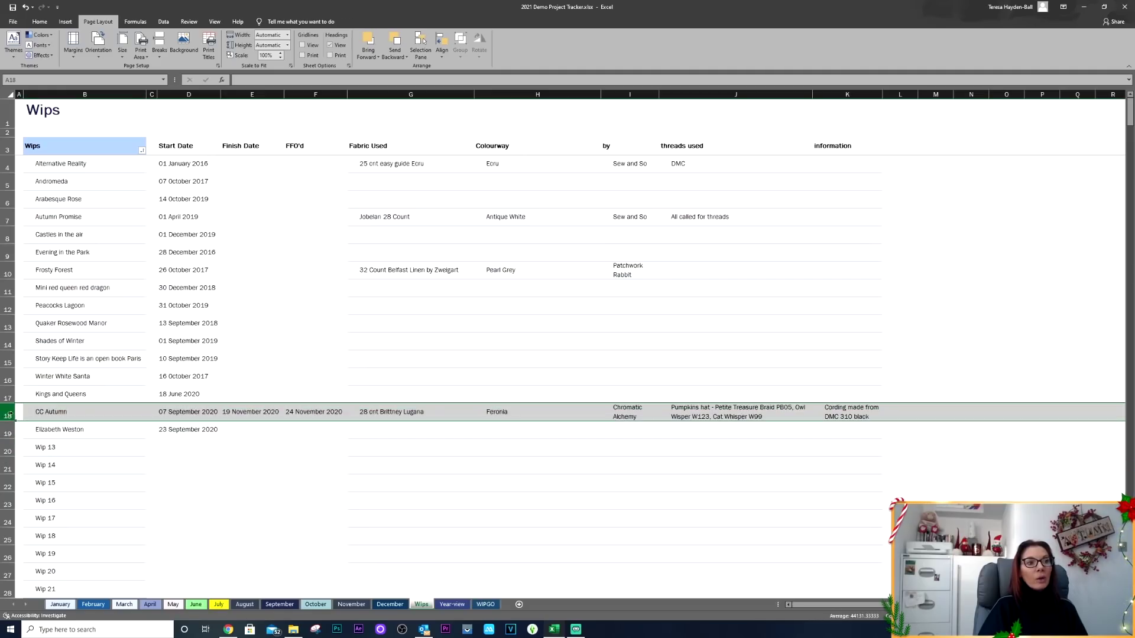
click(80, 415)
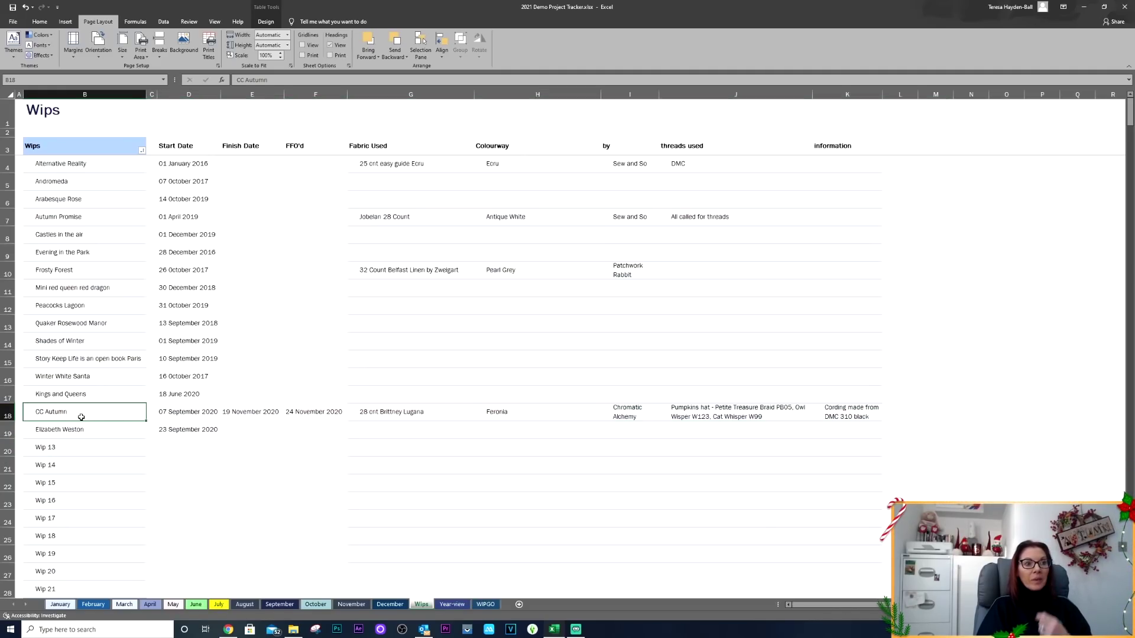
click(170, 412)
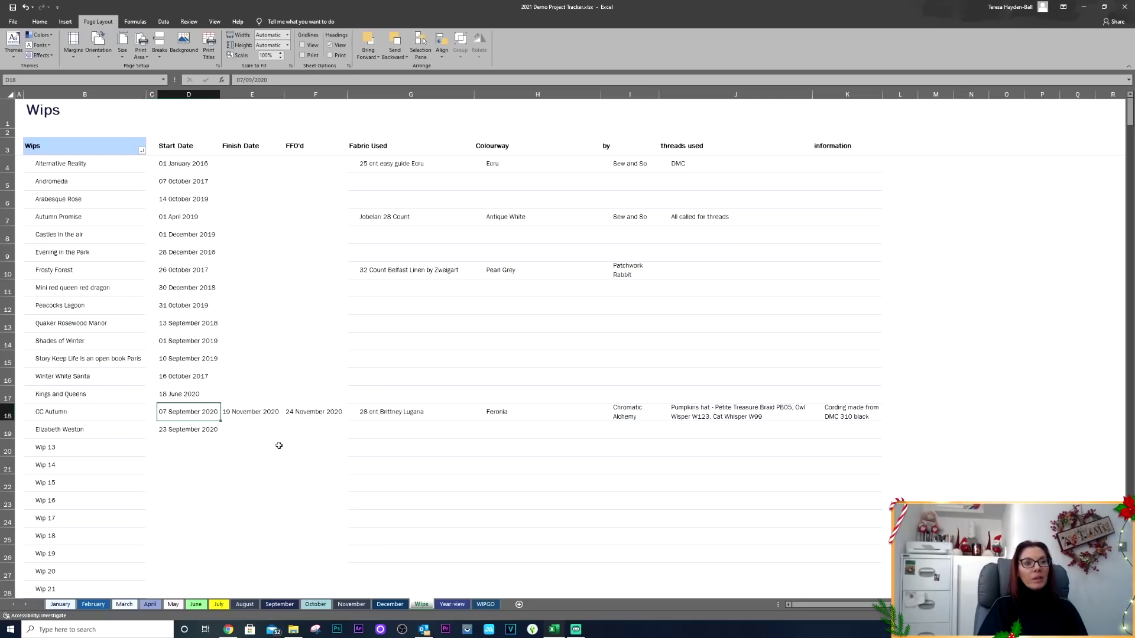
click(257, 413)
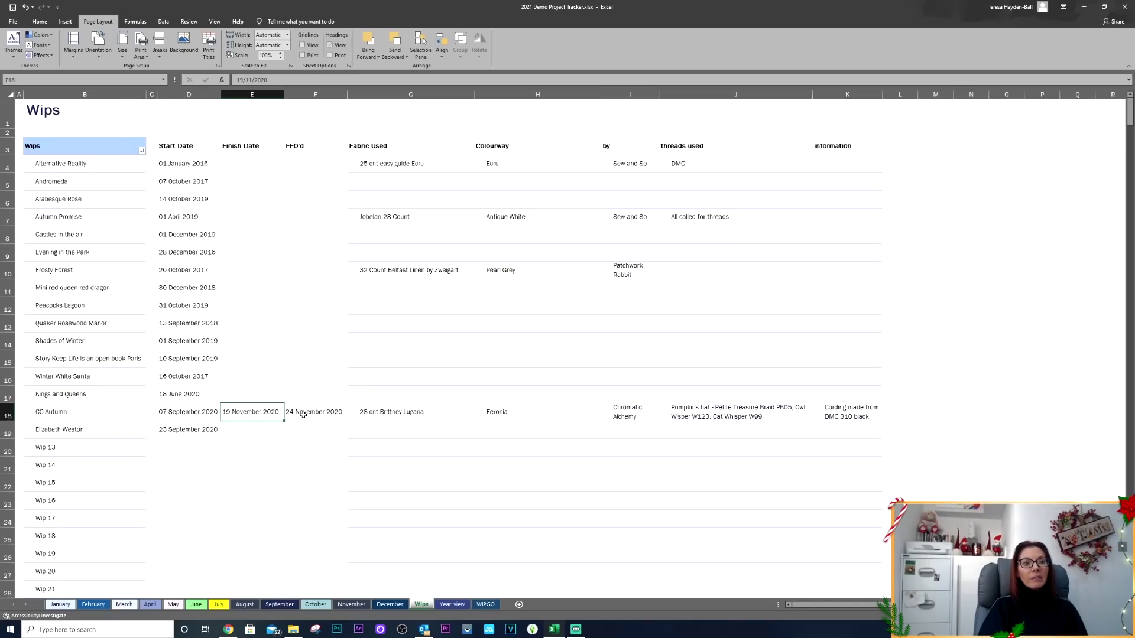
click(315, 414)
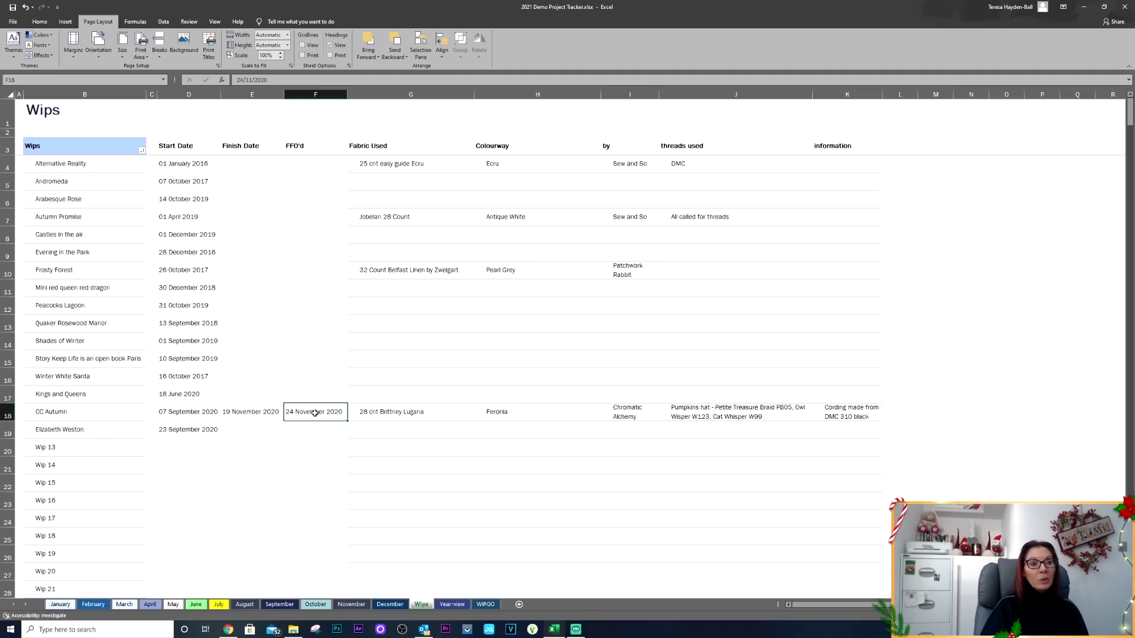
click(233, 414)
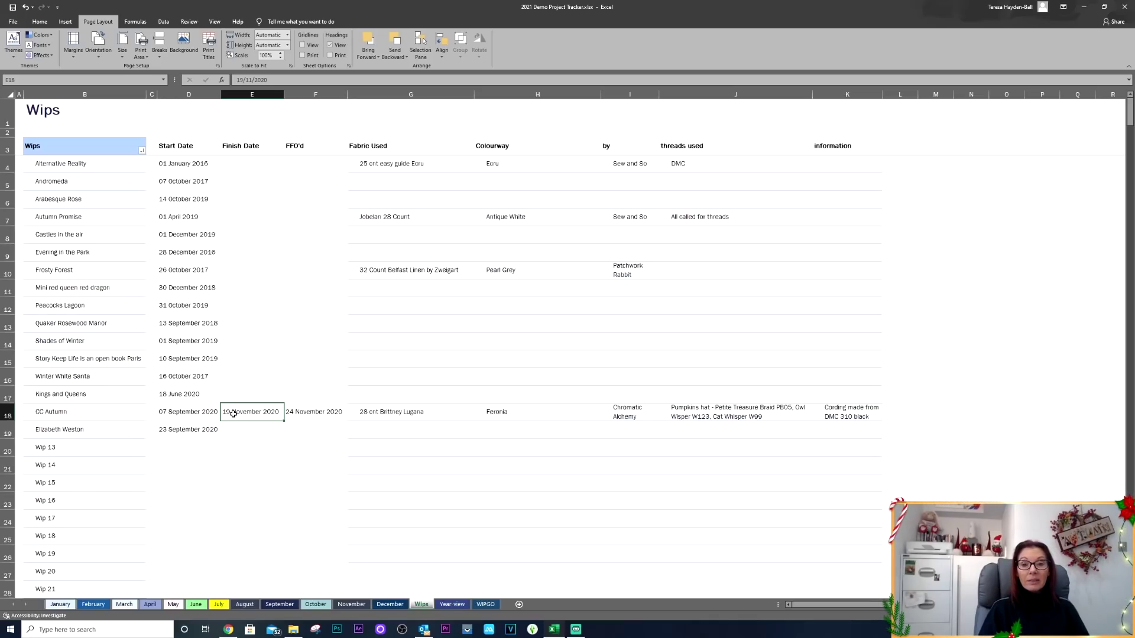
drag(79, 414, 250, 410)
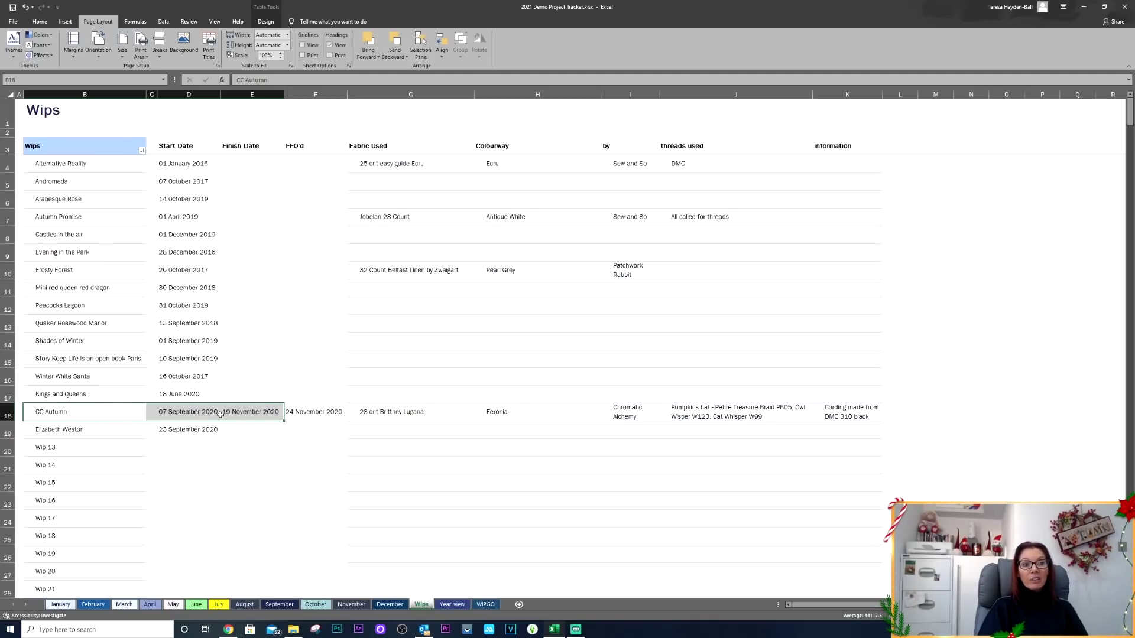
click(325, 379)
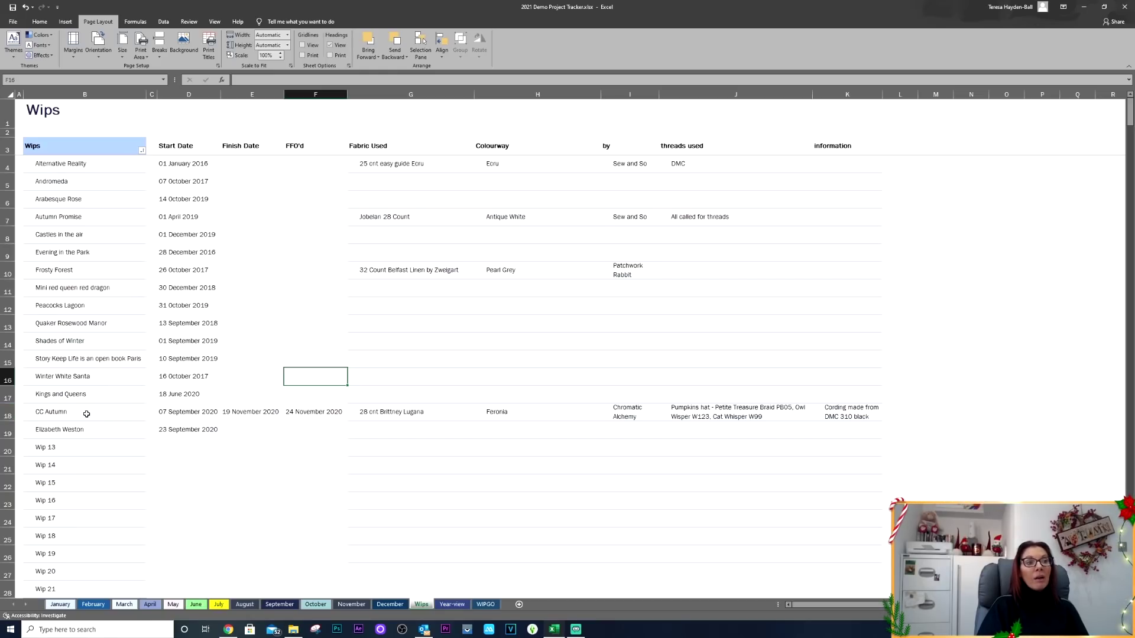
Review the ongoing projects in the Wips list from Alternative Reality down to Evening in the Park
click(75, 166)
click(76, 182)
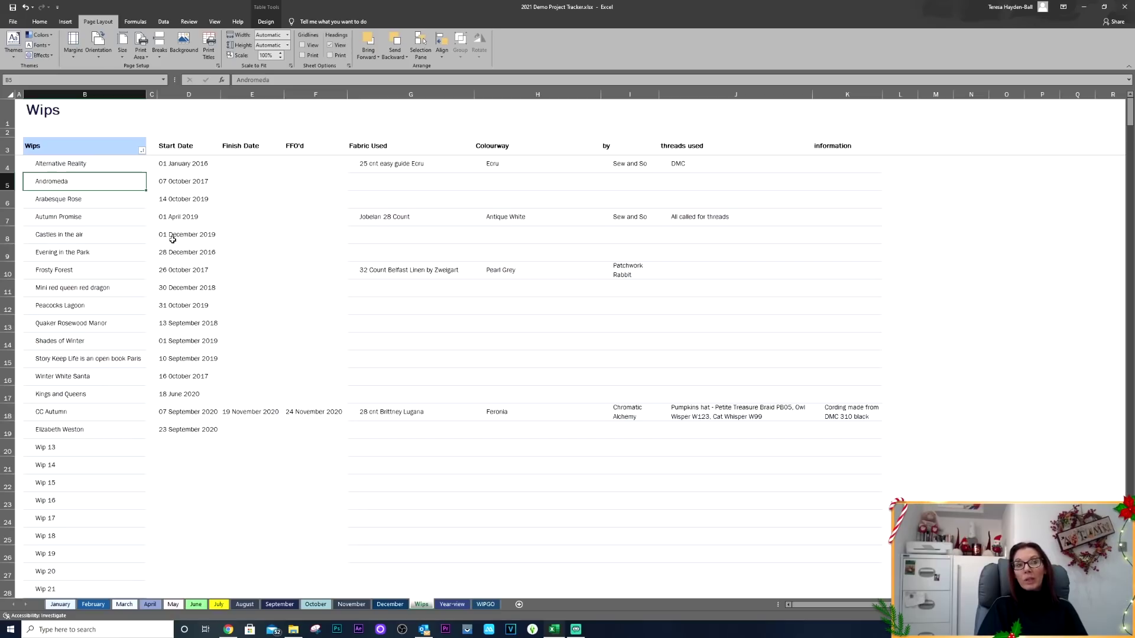
click(93, 167)
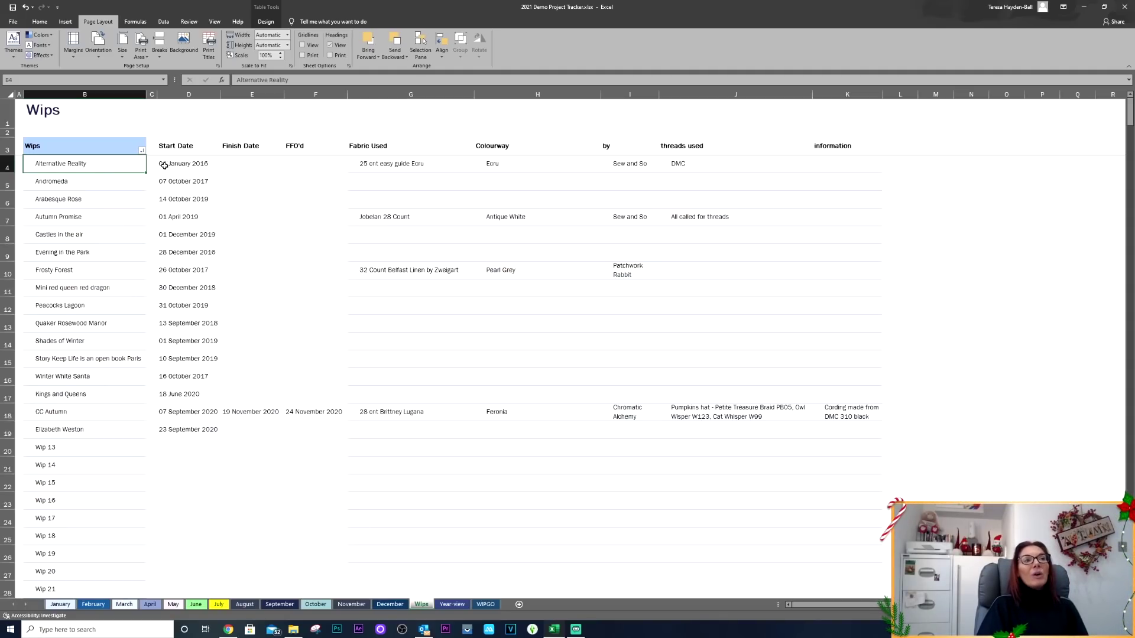
click(95, 188)
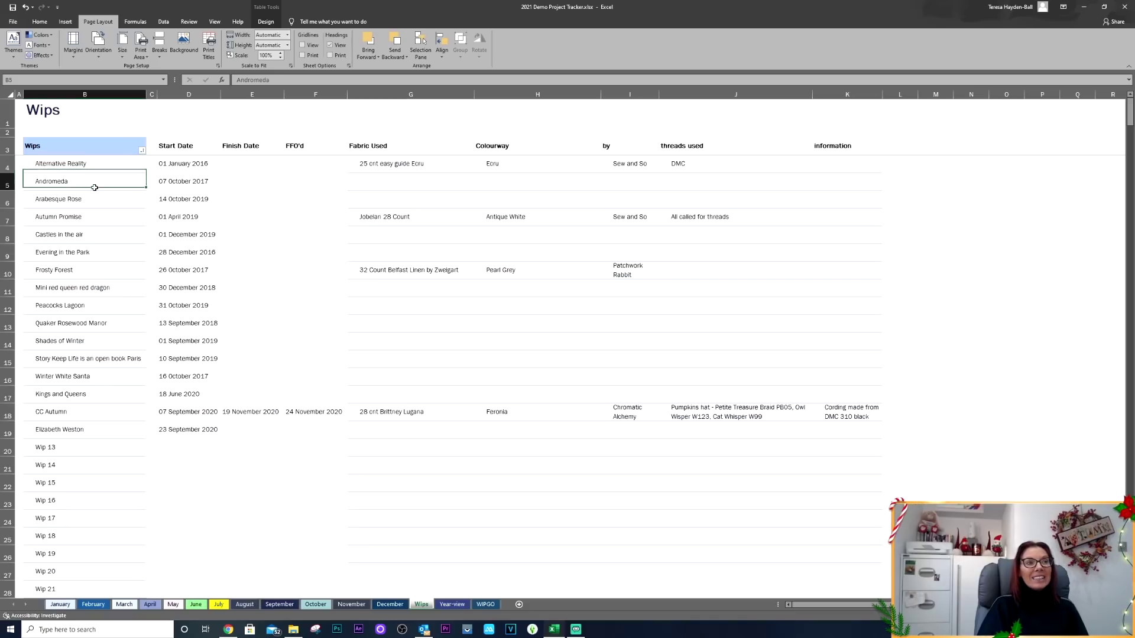
click(87, 219)
click(83, 237)
click(93, 254)
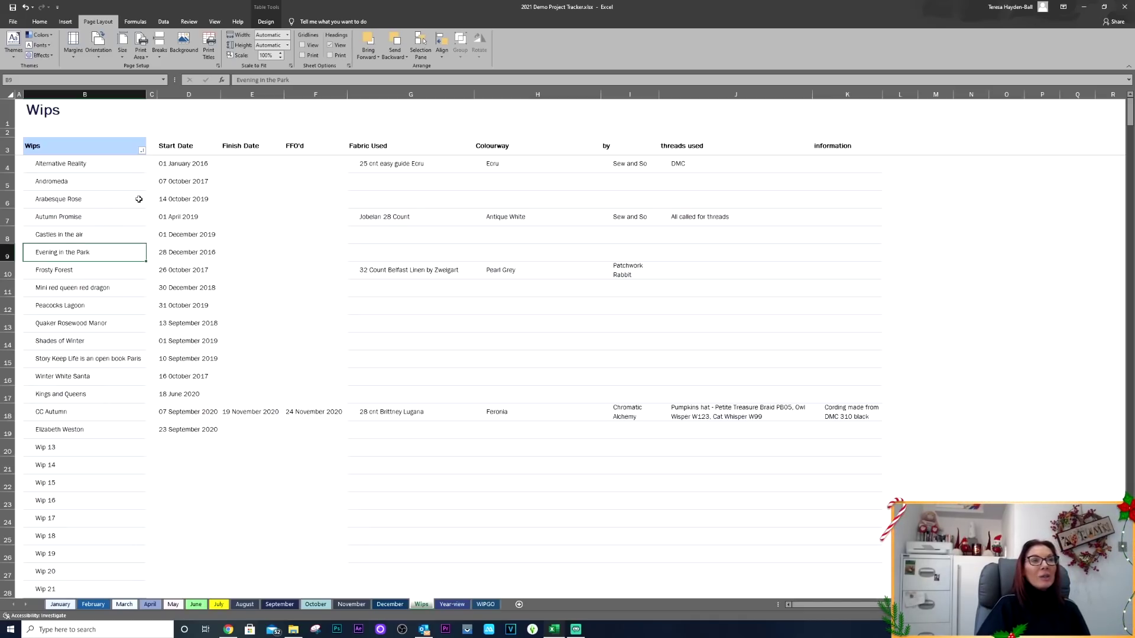
click(73, 168)
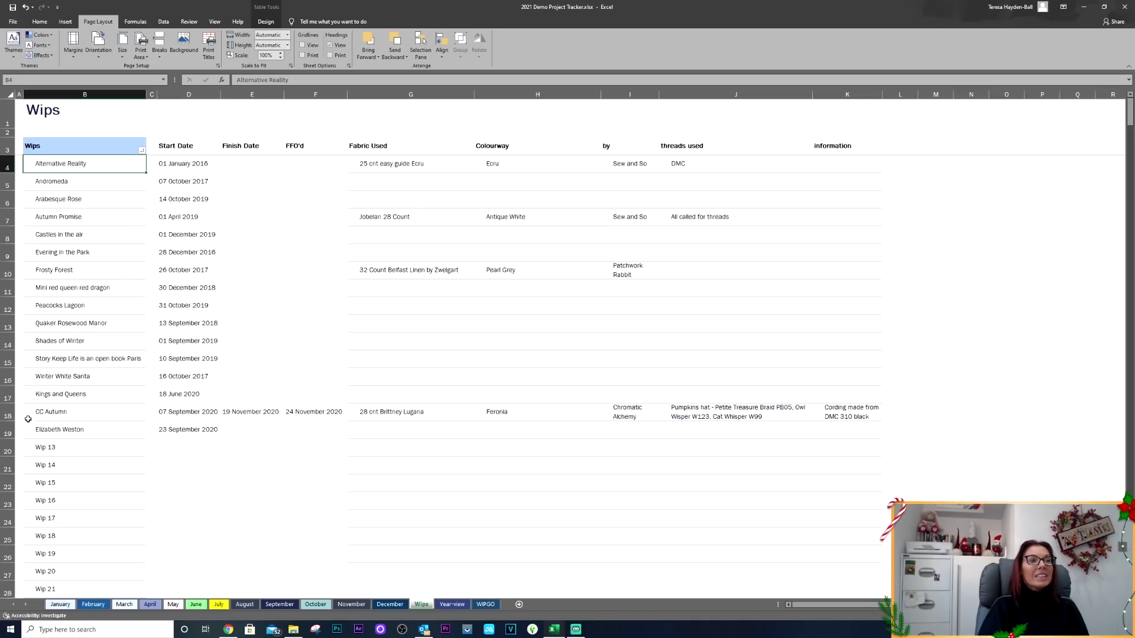
Delete the entire CC Autumn row from the Wips list
click(8, 413)
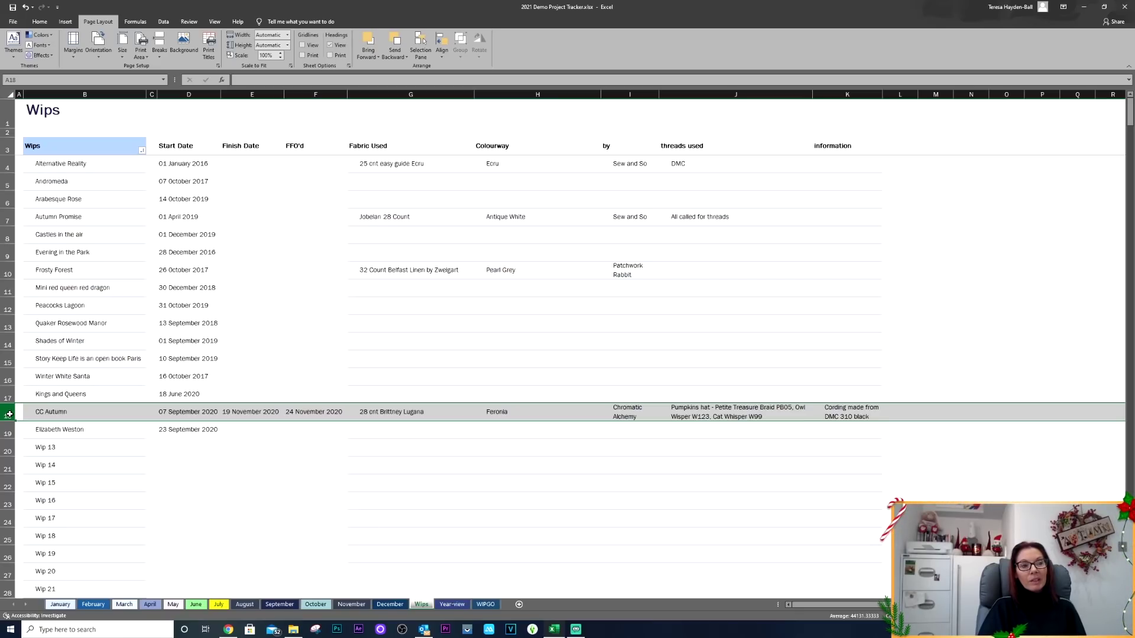
right_click(121, 416)
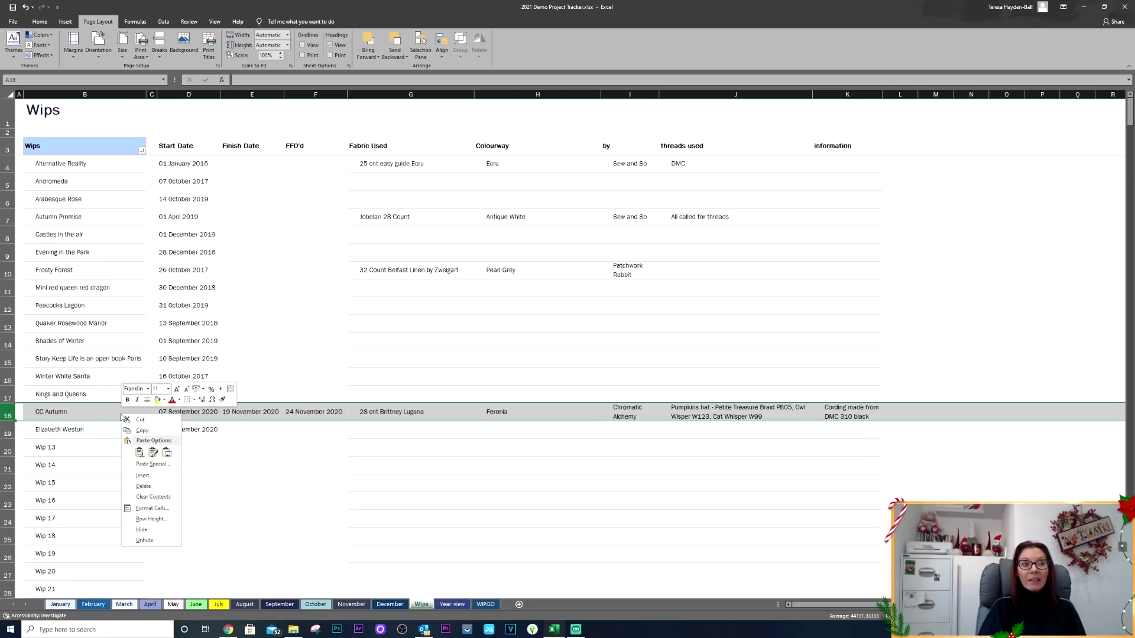
click(143, 487)
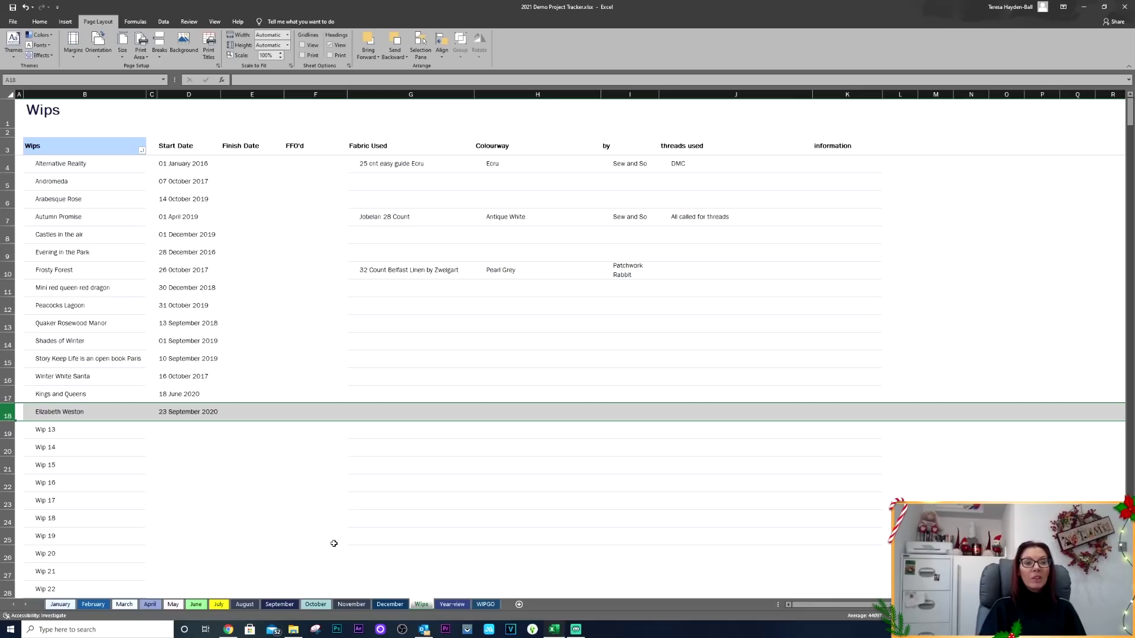
Replace the CC Autumn project in the year review with Frosty Forest
click(450, 605)
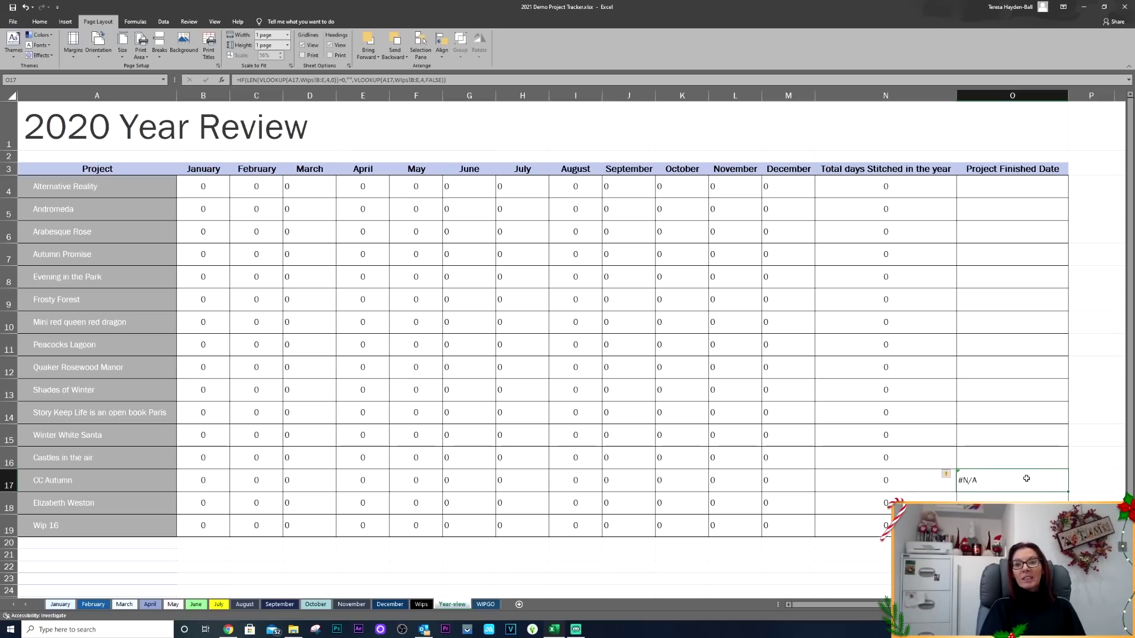
click(80, 482)
click(180, 488)
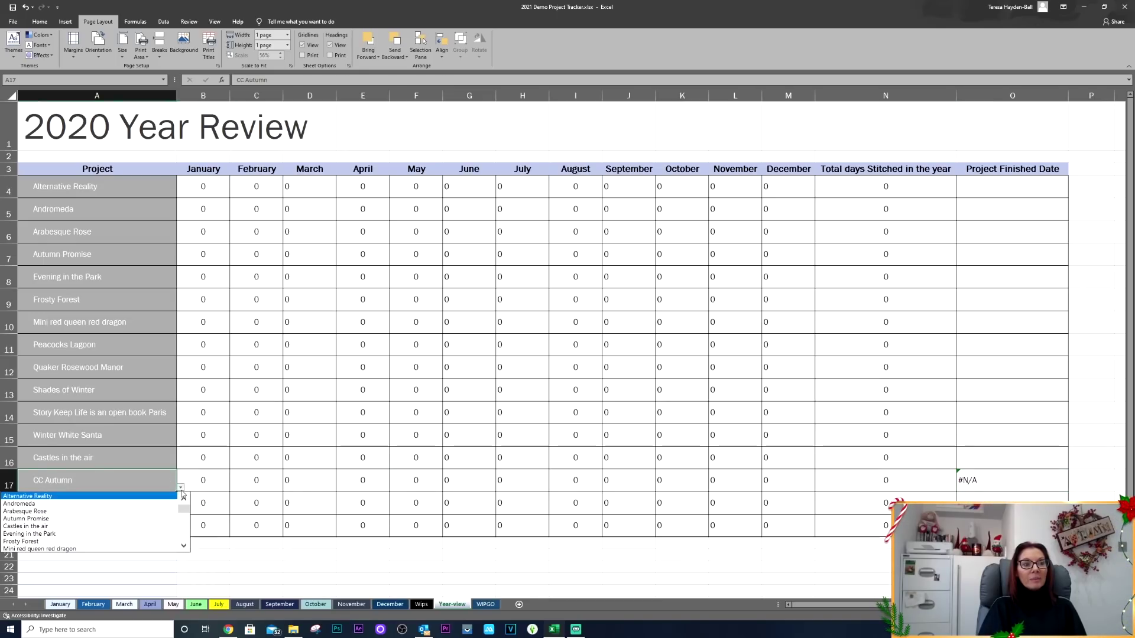
click(82, 545)
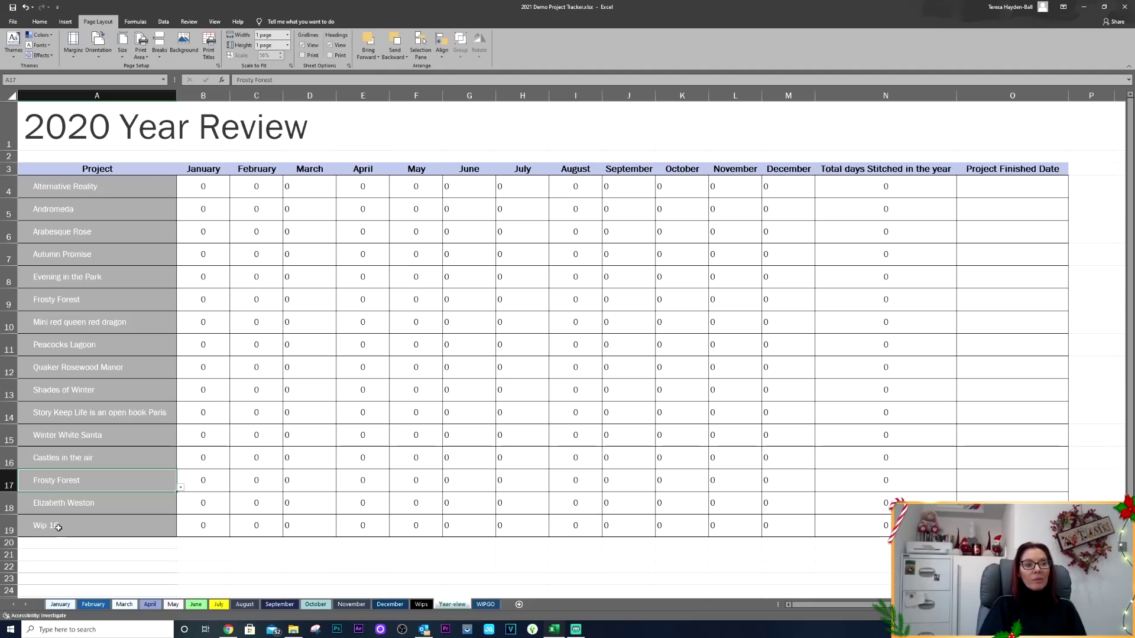
Delete the entire Arabesque Rose row from the Wips list
click(421, 609)
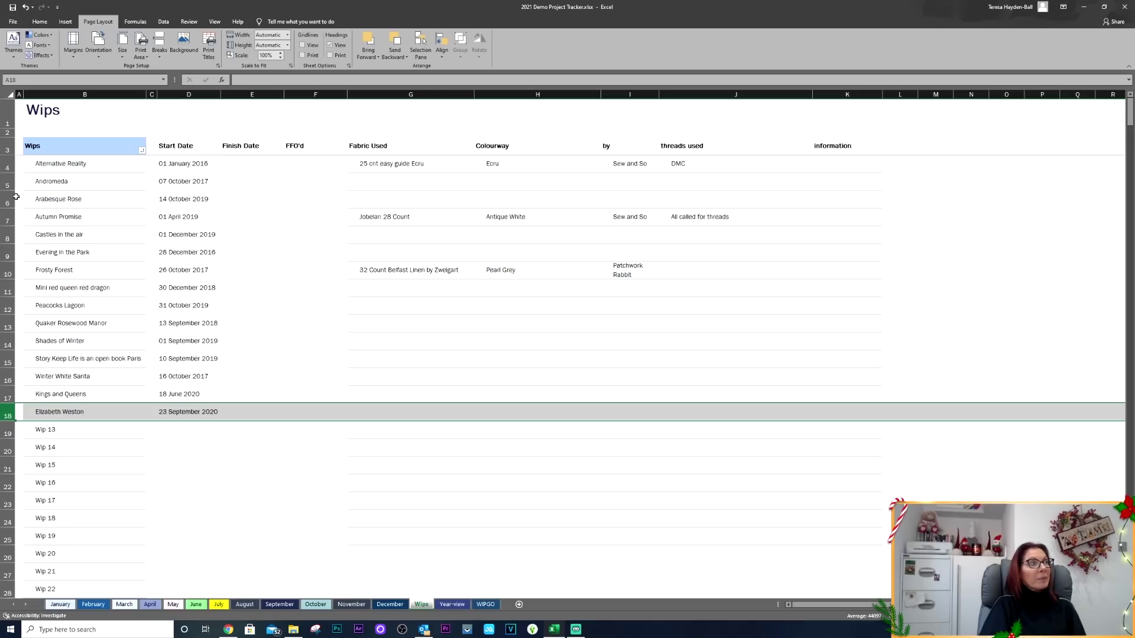
click(8, 236)
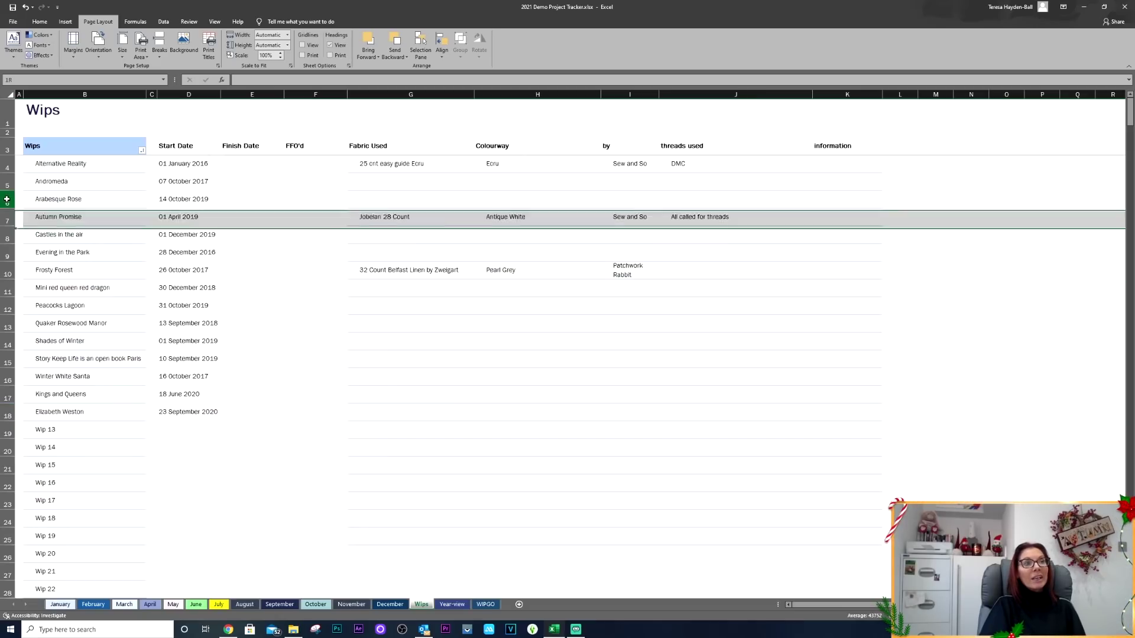
click(5, 202)
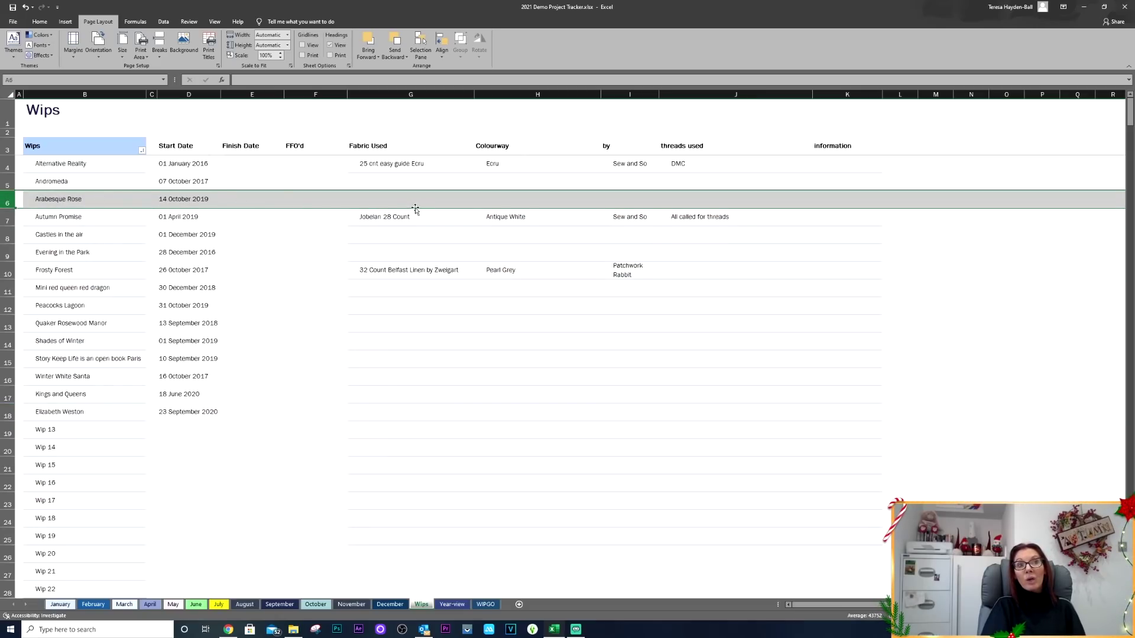
right_click(48, 198)
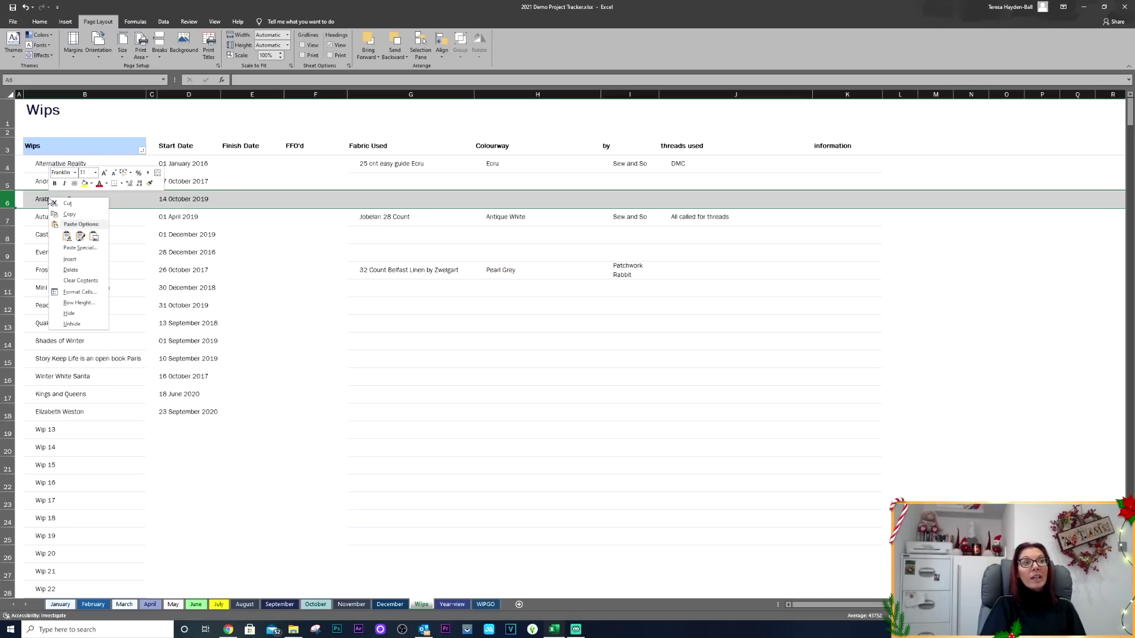
click(74, 270)
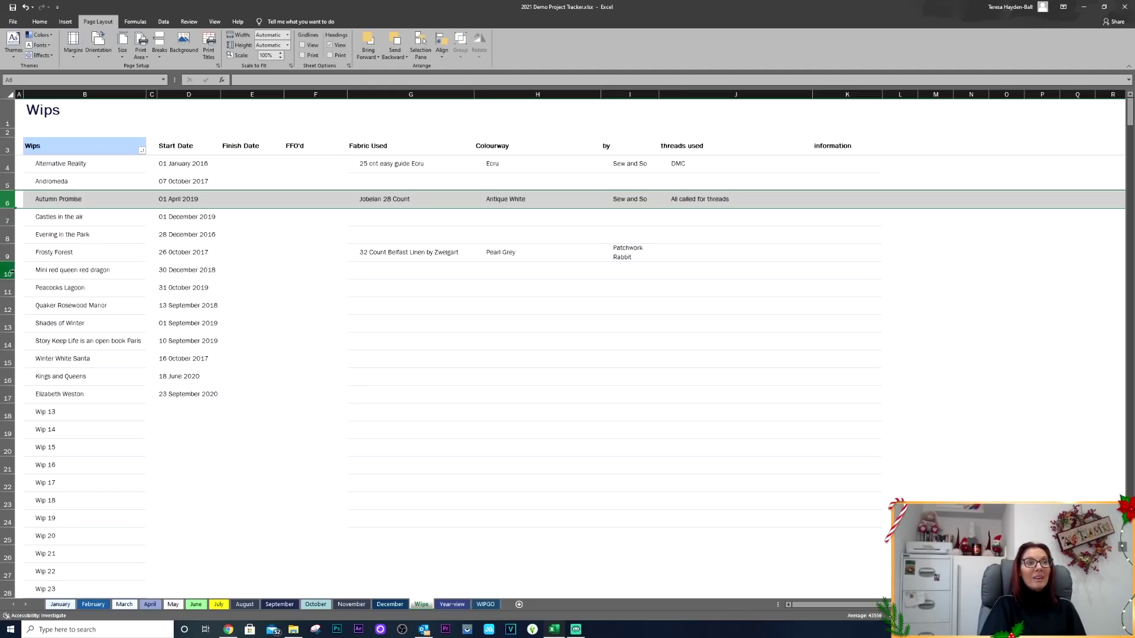
Delete the entire Shades of Winter row from the Wips list
click(6, 326)
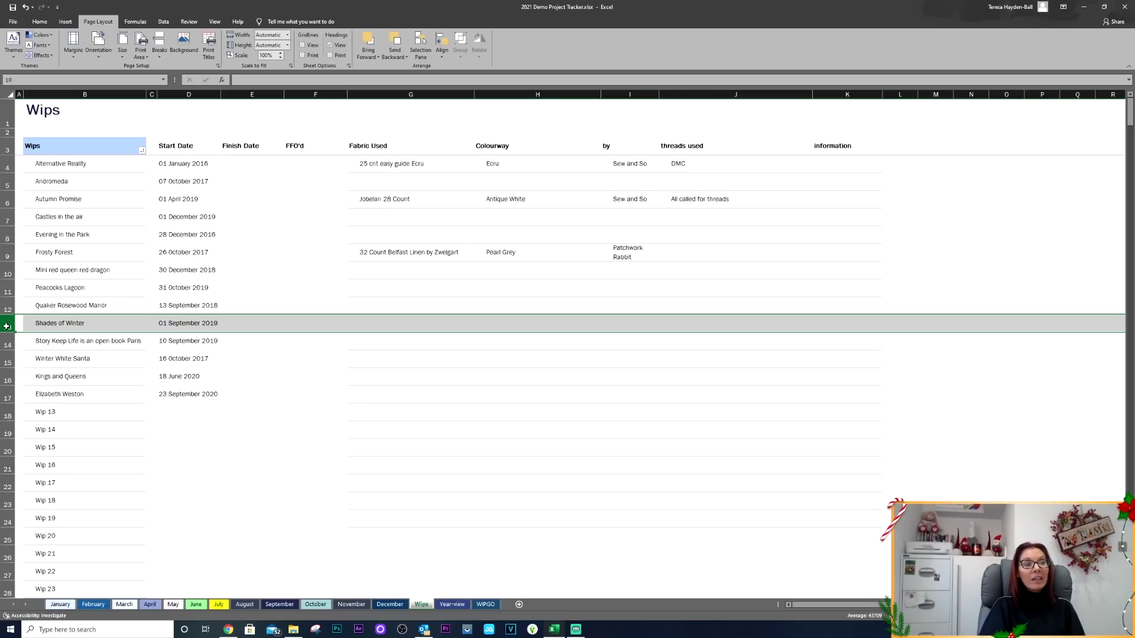
right_click(72, 325)
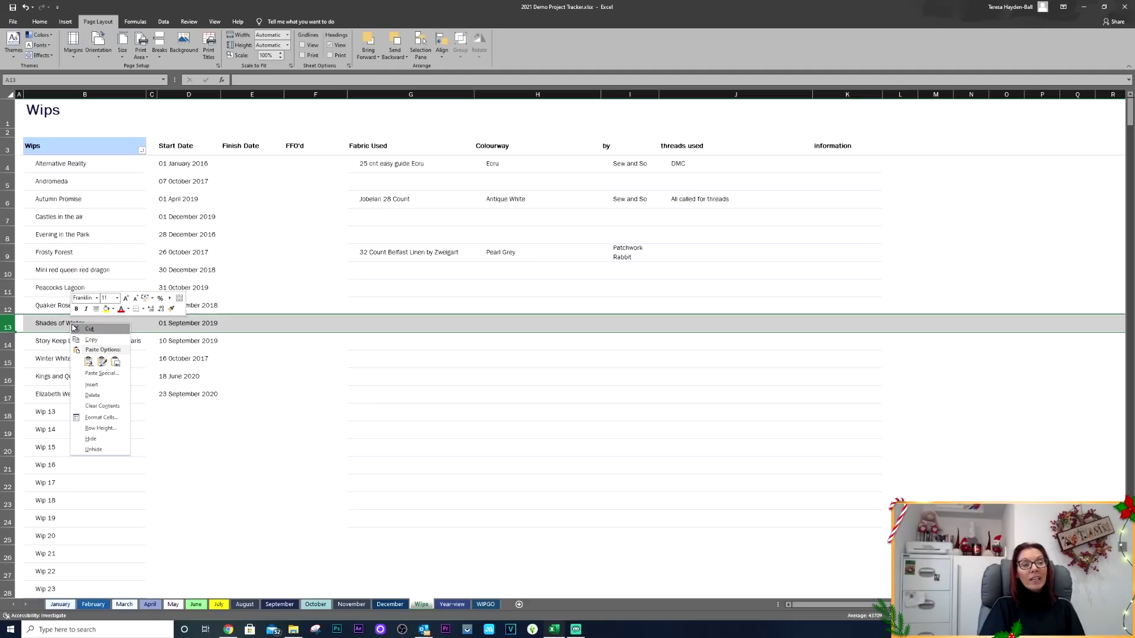
click(99, 396)
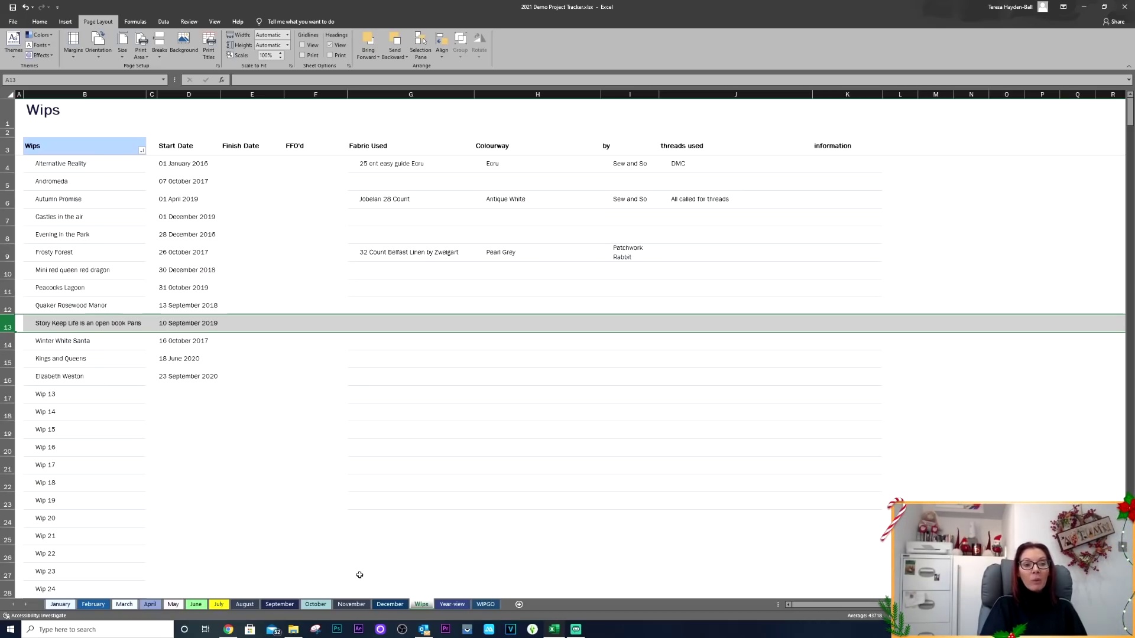
In the year review, reselect Alternative Reality in A4 and Andromeda in A5 from the project choices
click(459, 608)
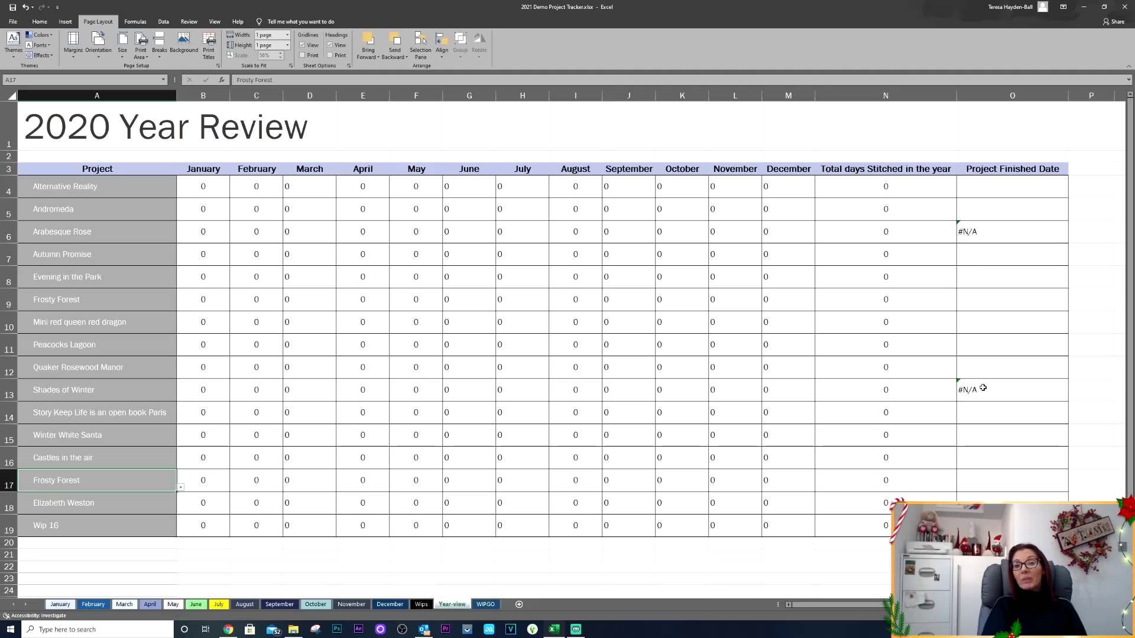
click(972, 233)
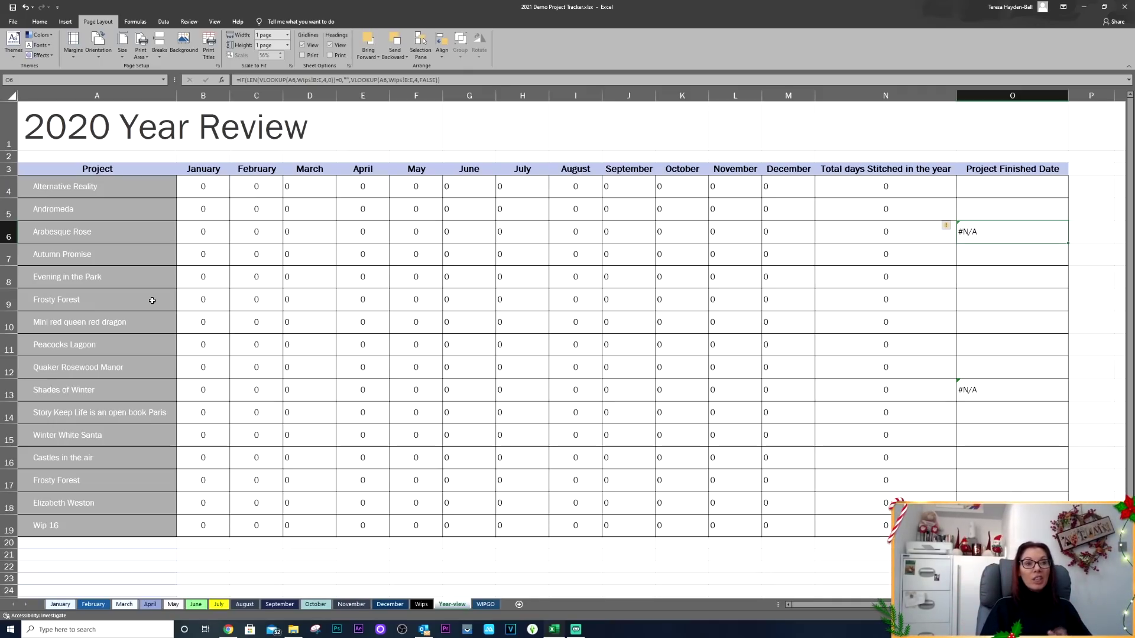
click(135, 185)
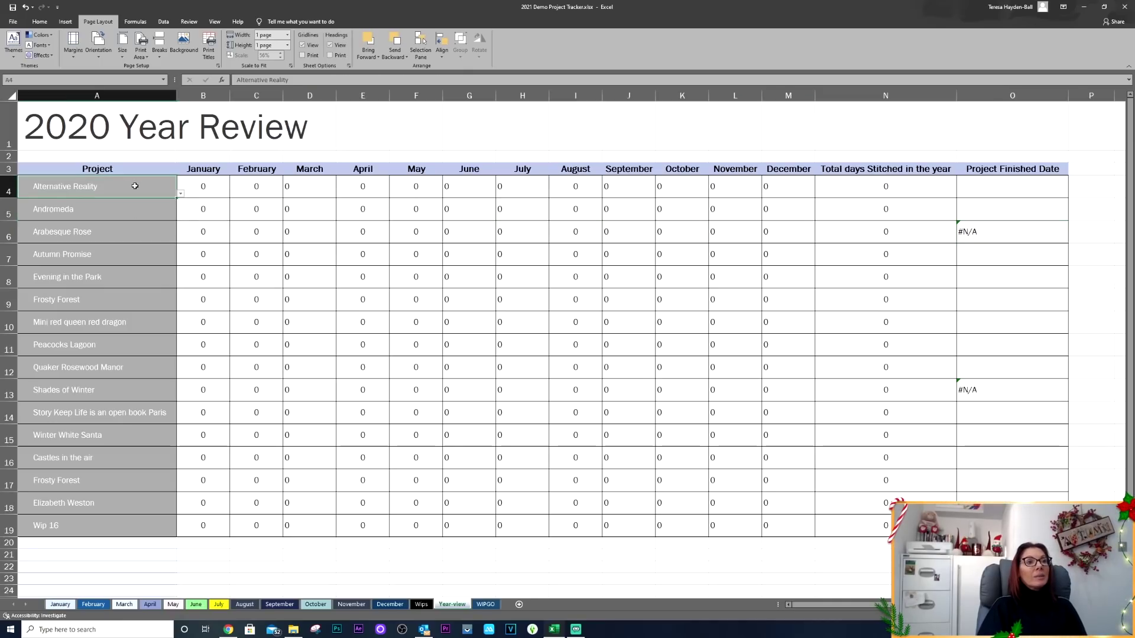
click(181, 194)
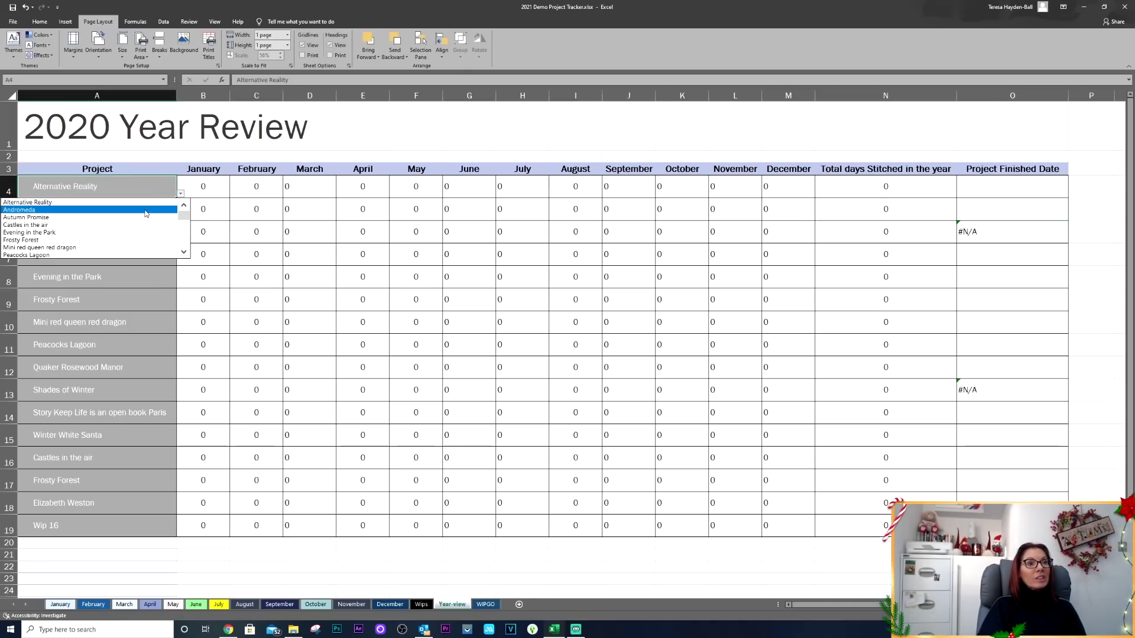
click(66, 204)
click(104, 211)
click(181, 216)
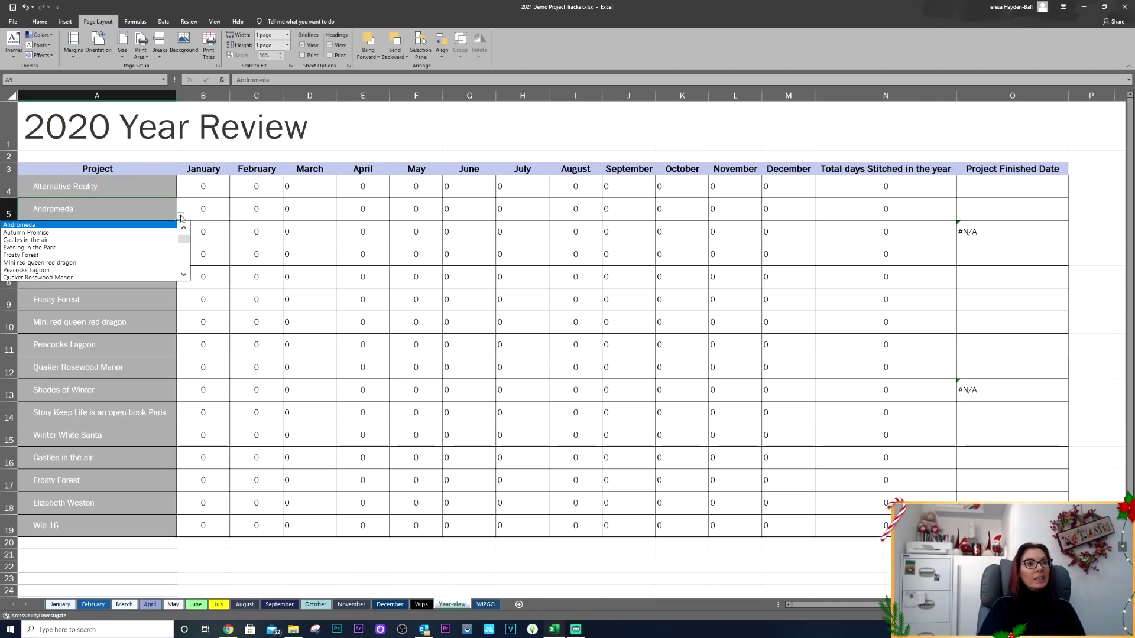
scroll(52, 231, up, 1)
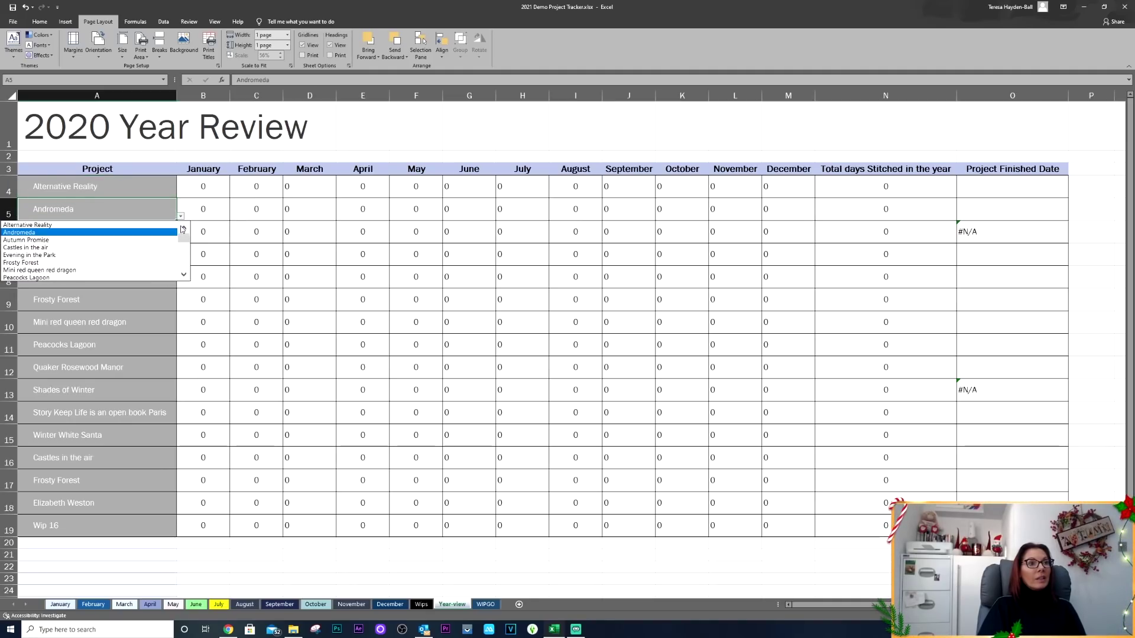
click(52, 233)
Replace Arabesque Rose in A6 of the year review with Autumn Promise, and set A7 to Castles in the air
click(44, 232)
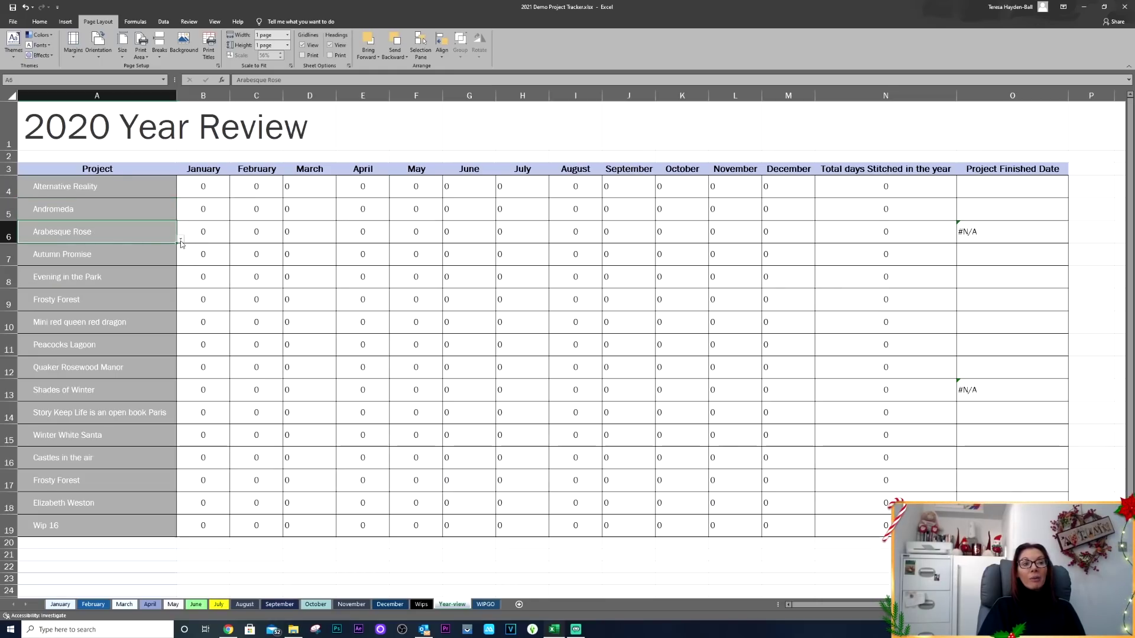
click(181, 240)
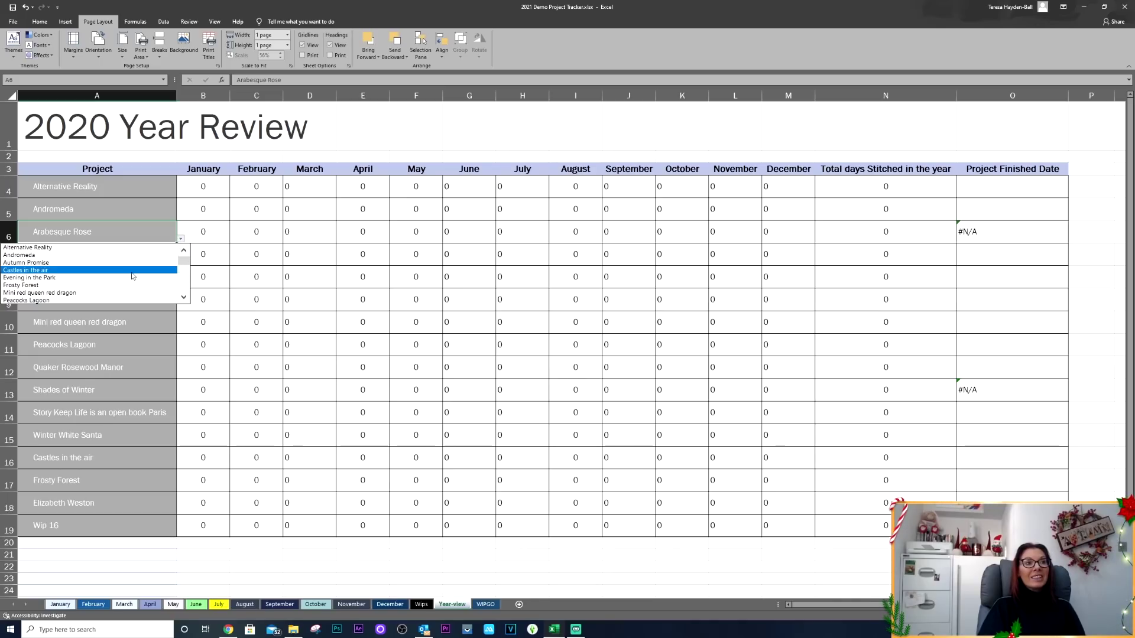
click(36, 266)
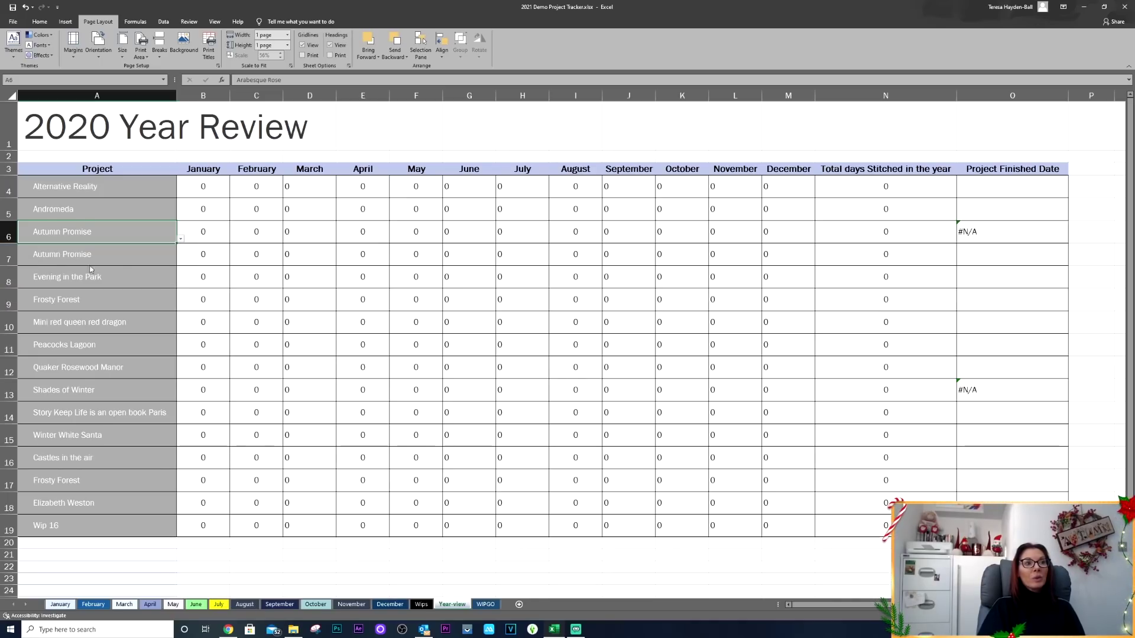
click(162, 255)
click(180, 262)
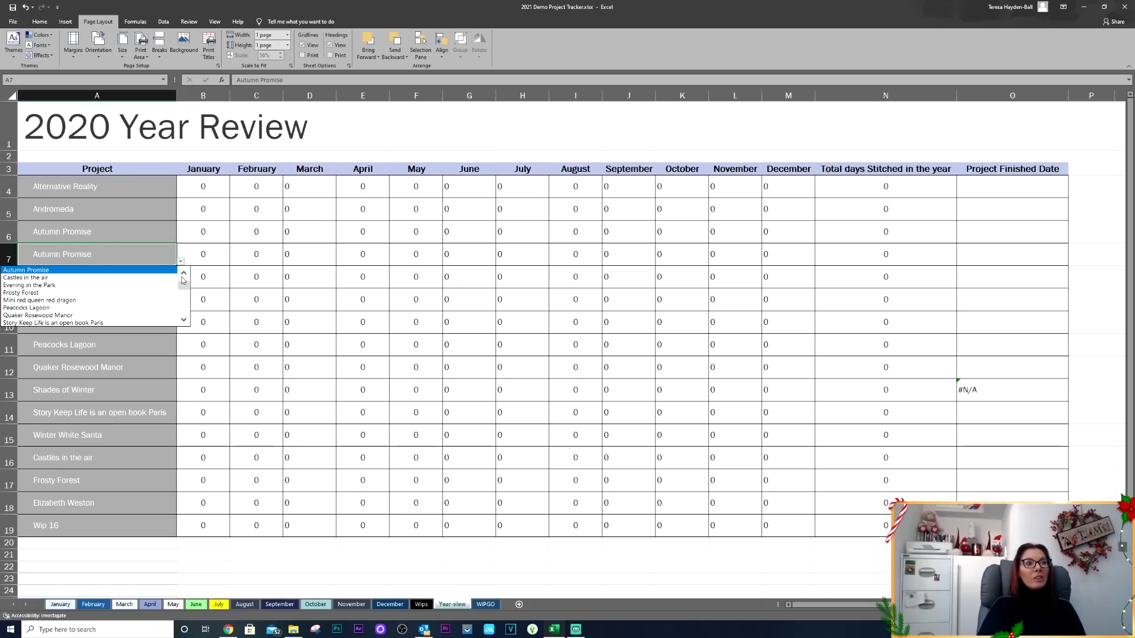
click(183, 274)
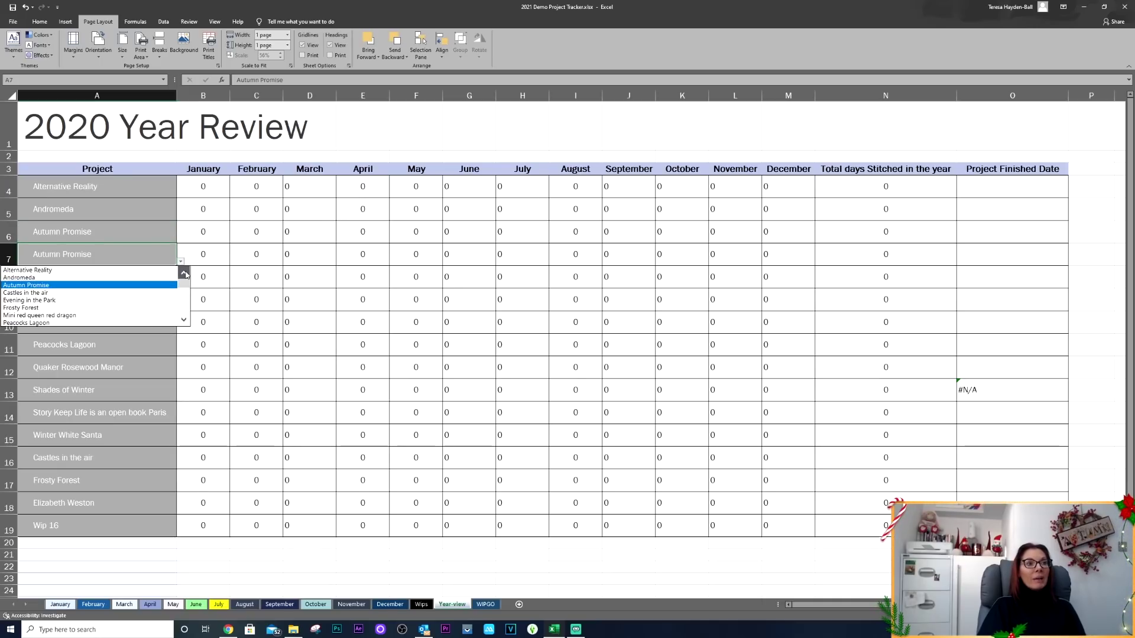
click(37, 292)
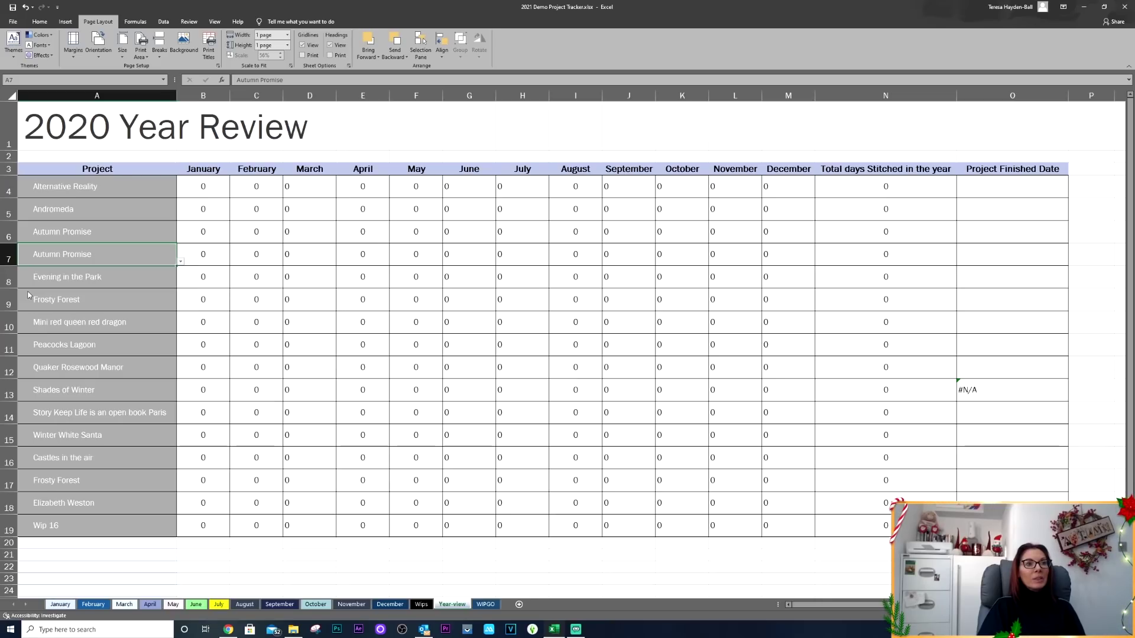
Reselect Evening in the Park in A8 and Frosty Forest in A9 of the year review
click(104, 279)
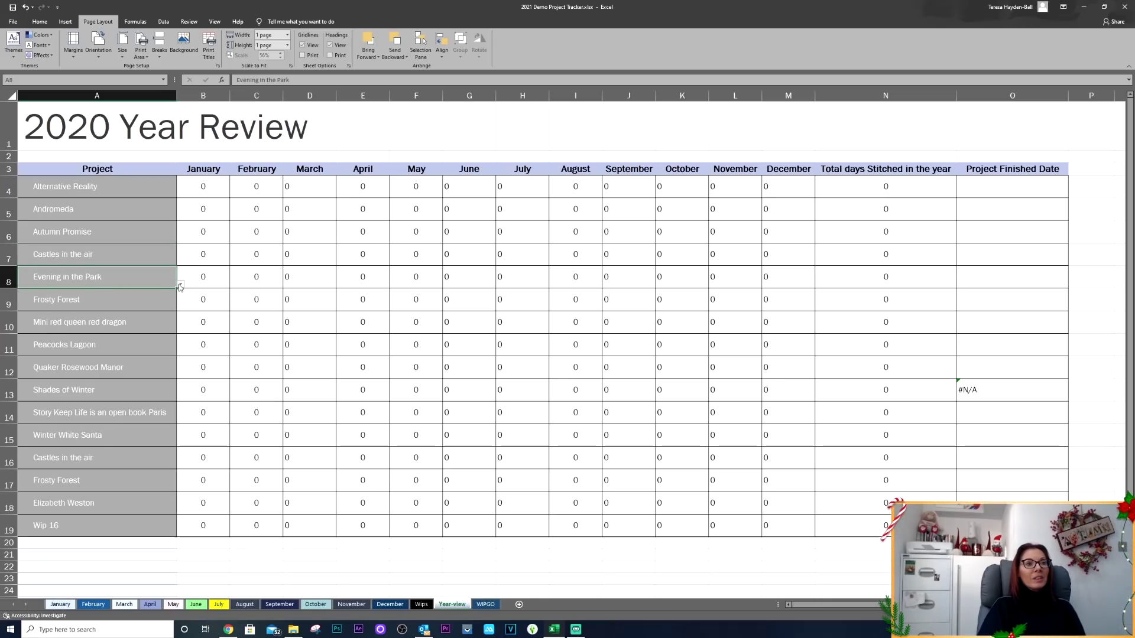
click(181, 285)
scroll(184, 301, up, 1)
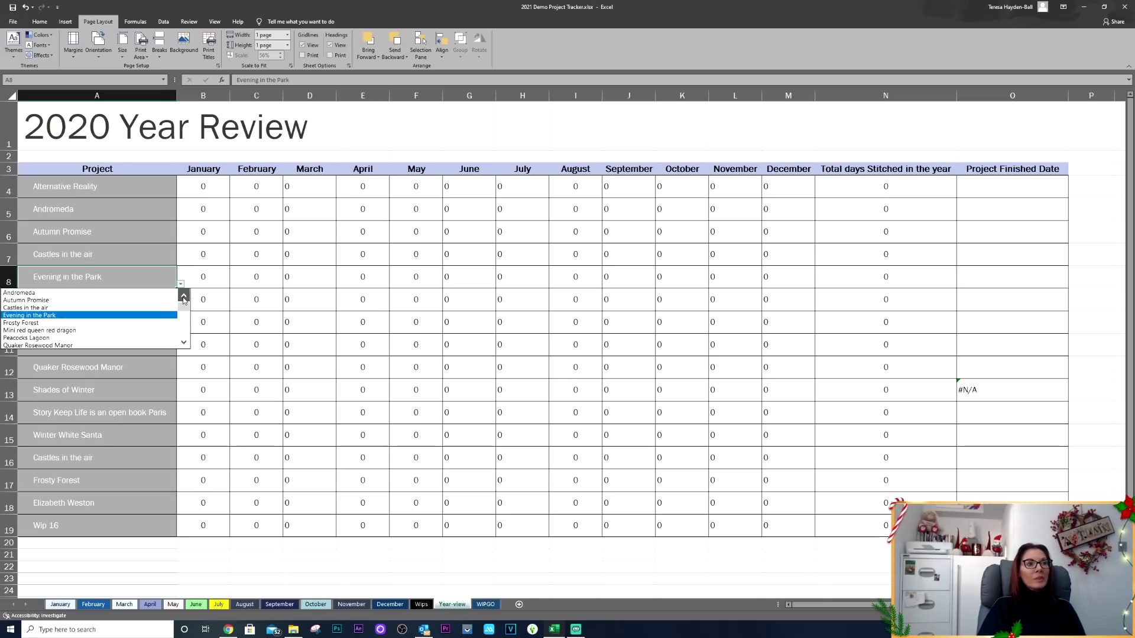
click(97, 317)
click(109, 299)
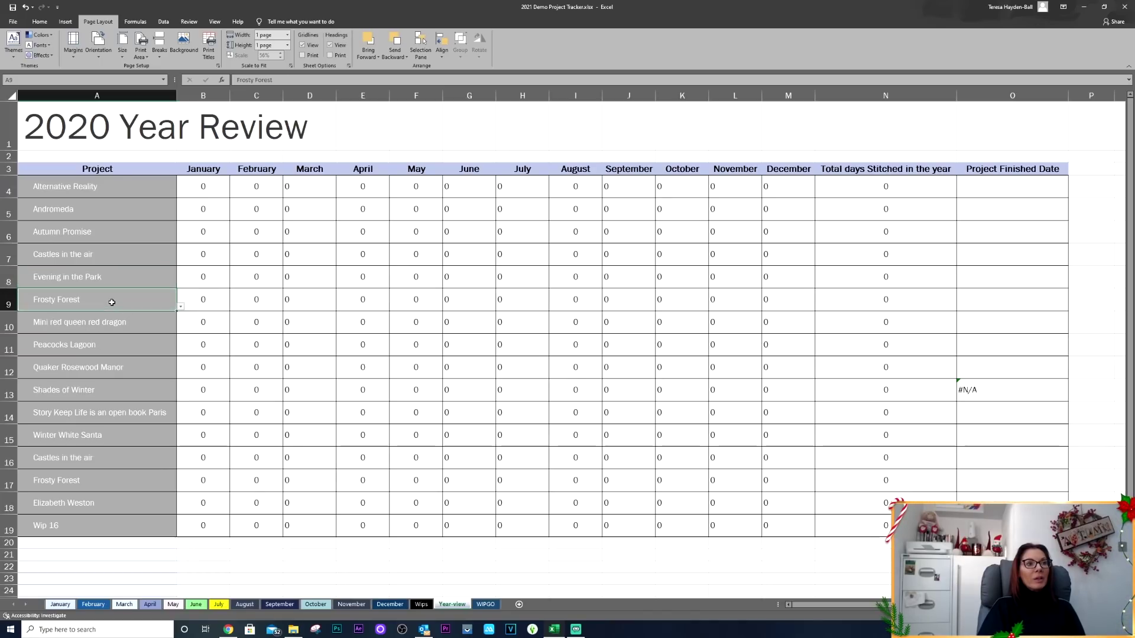
click(180, 306)
scroll(91, 334, up, 1)
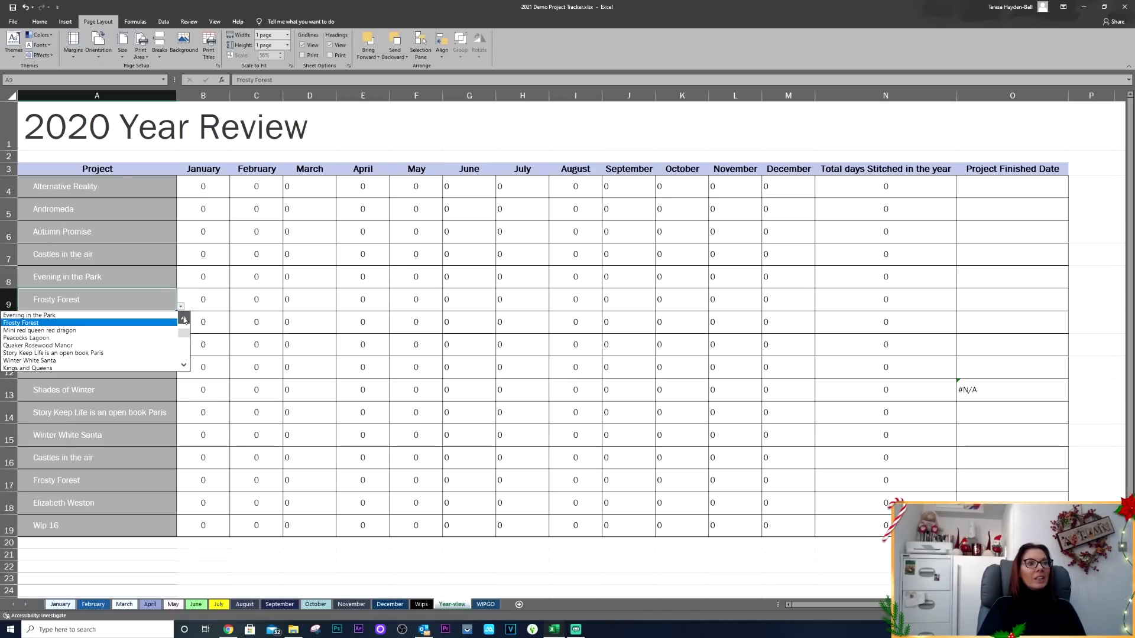
click(89, 338)
Reselect Mini red queen red dragon in A10 and Peacocks Lagoon in A11 of the year review
click(138, 326)
click(181, 329)
scroll(138, 347, up, 2)
click(86, 353)
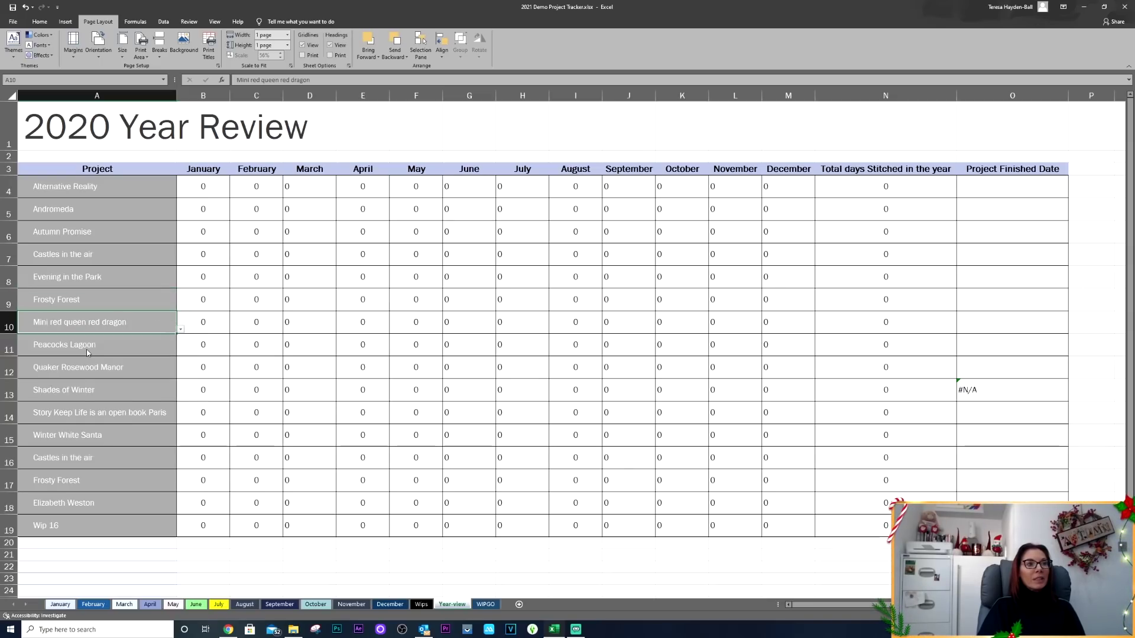
click(100, 347)
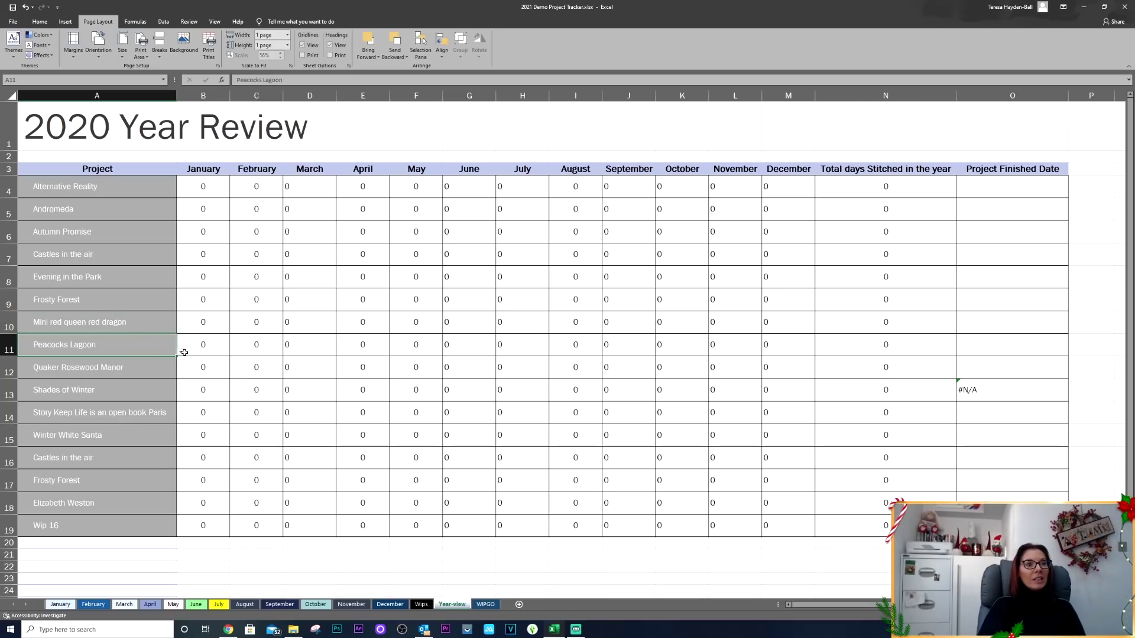
click(181, 352)
click(184, 362)
click(184, 362)
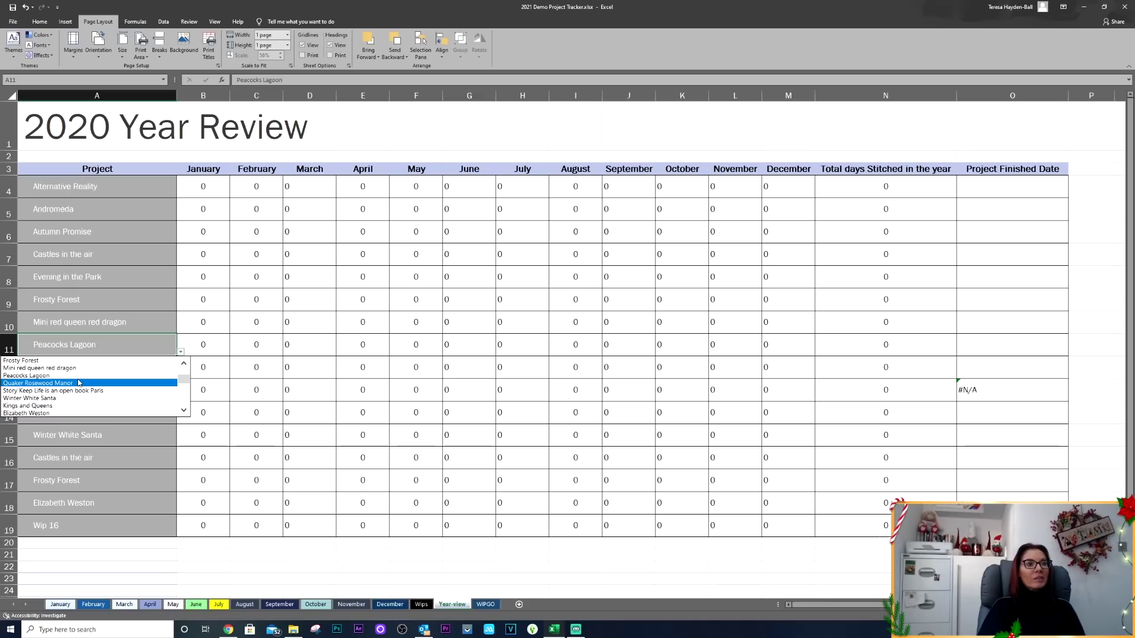
click(118, 375)
Reselect Quaker Rosewood Manor as the project in A12 of the year review
click(122, 371)
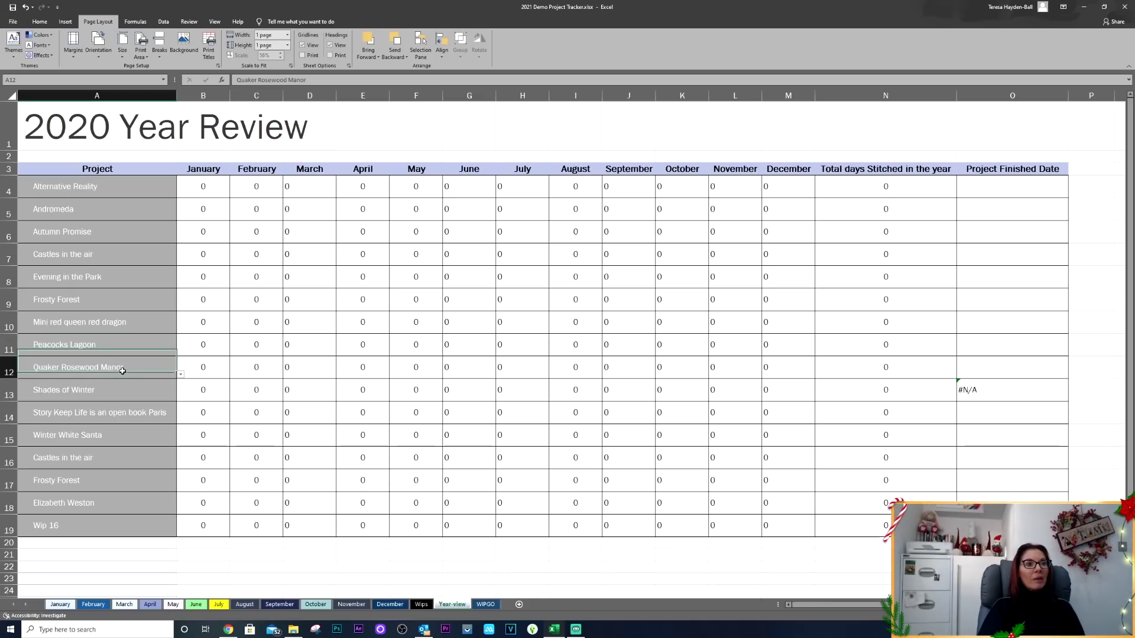
click(180, 375)
click(183, 387)
click(184, 387)
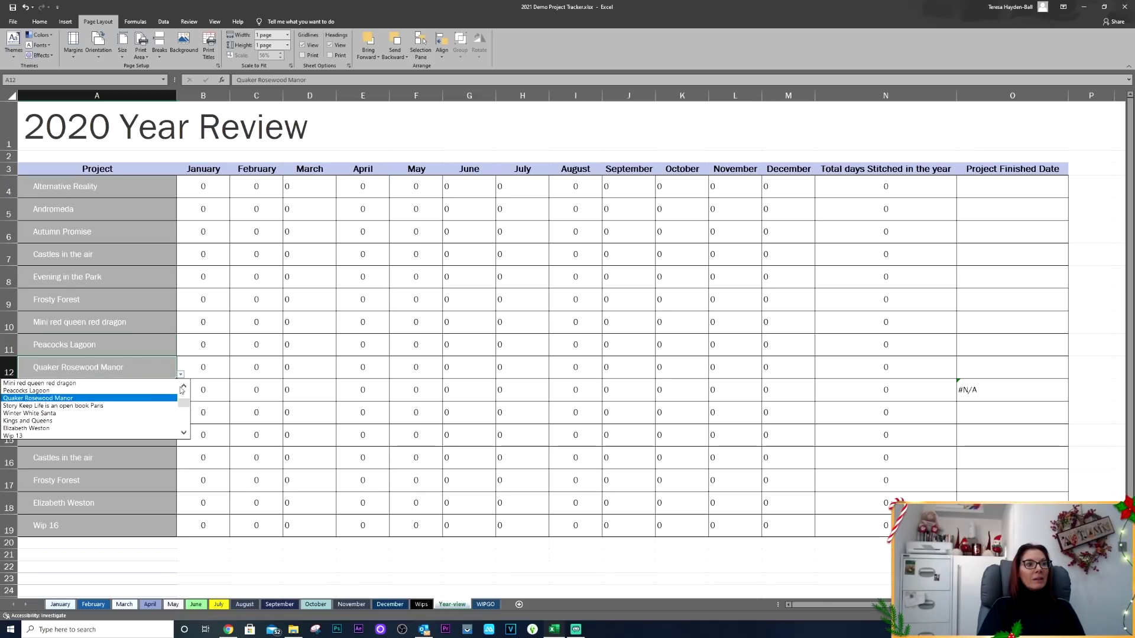
click(69, 399)
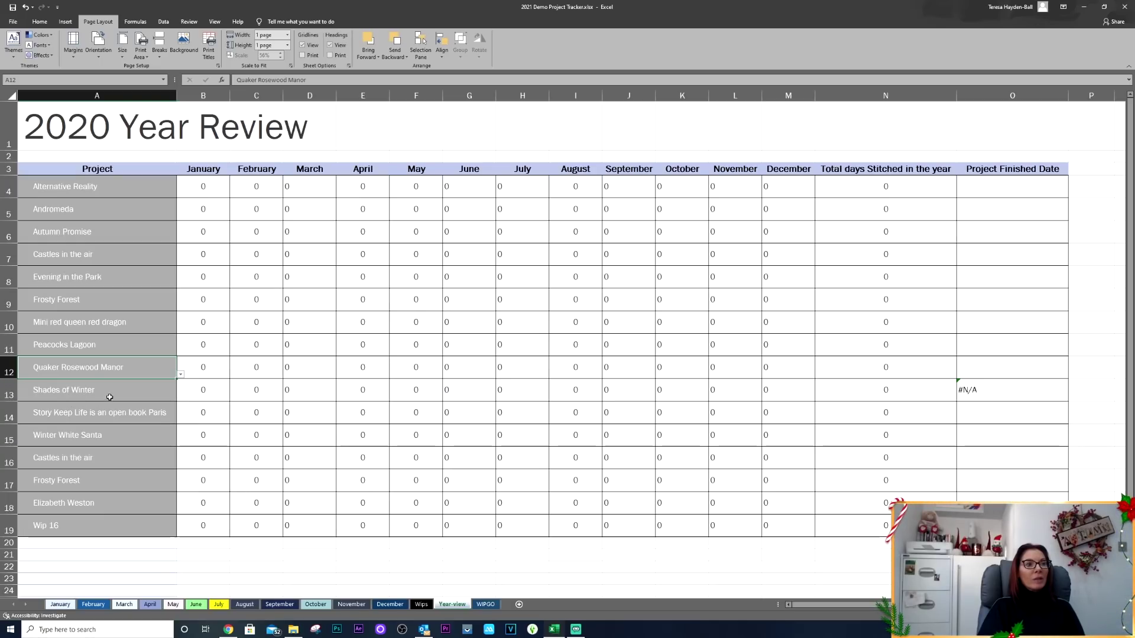
Replace Shades of Winter in A13 of the year review with Story Keep Life is an open book Paris
click(110, 395)
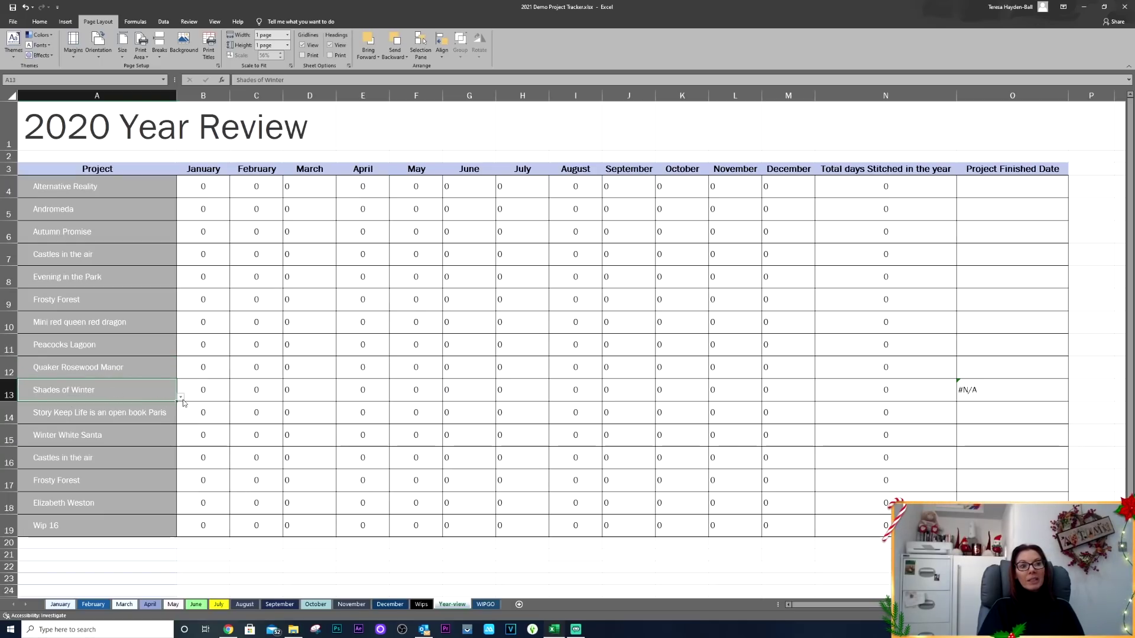
click(181, 399)
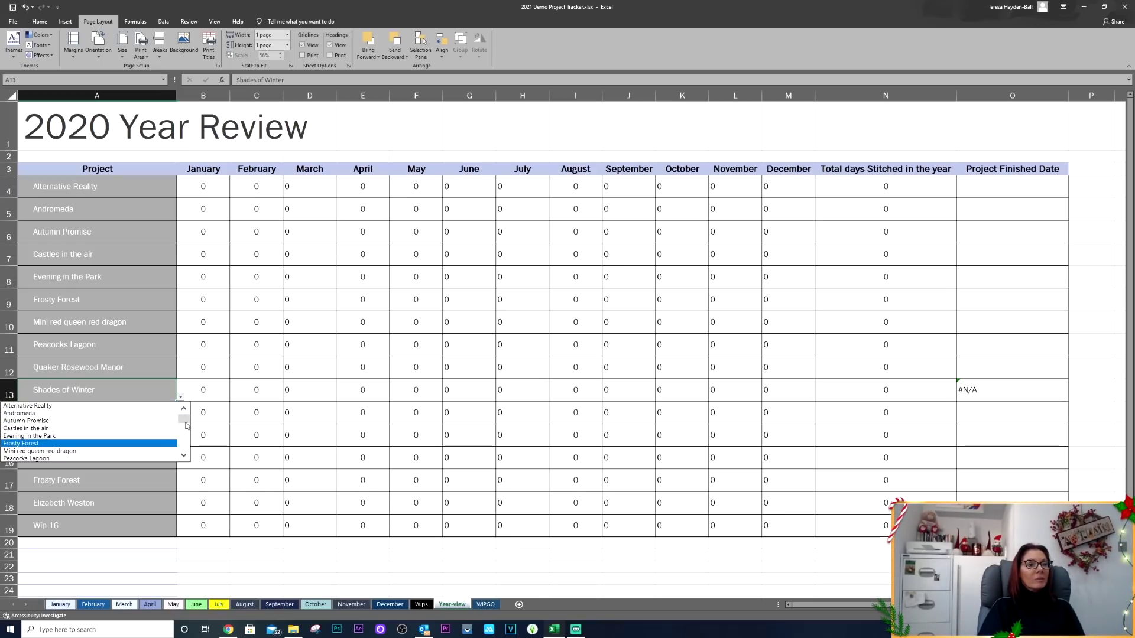
click(184, 455)
click(185, 454)
click(184, 455)
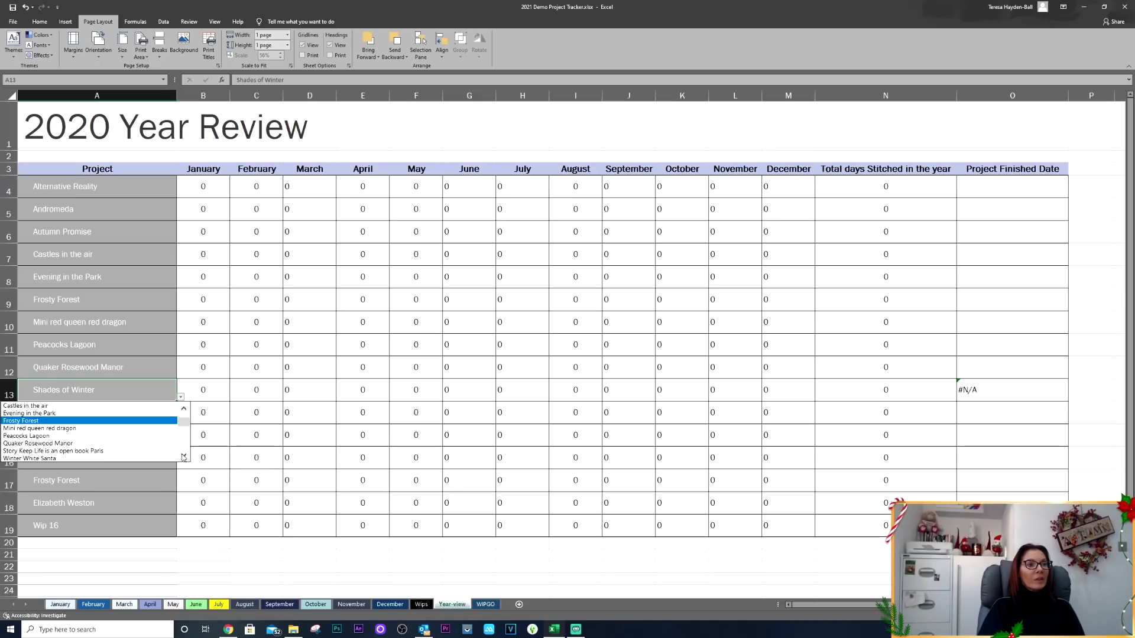
click(62, 451)
Set the year review project in A14 to Winter White Santa and the one in A15 to Kings and Queens
click(157, 413)
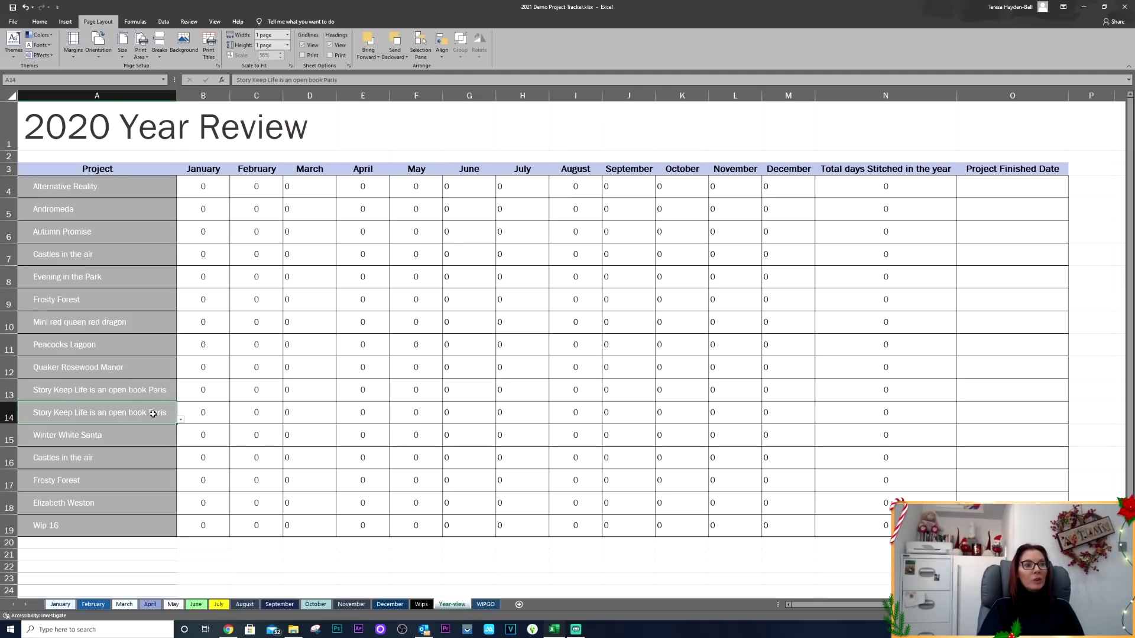
click(181, 421)
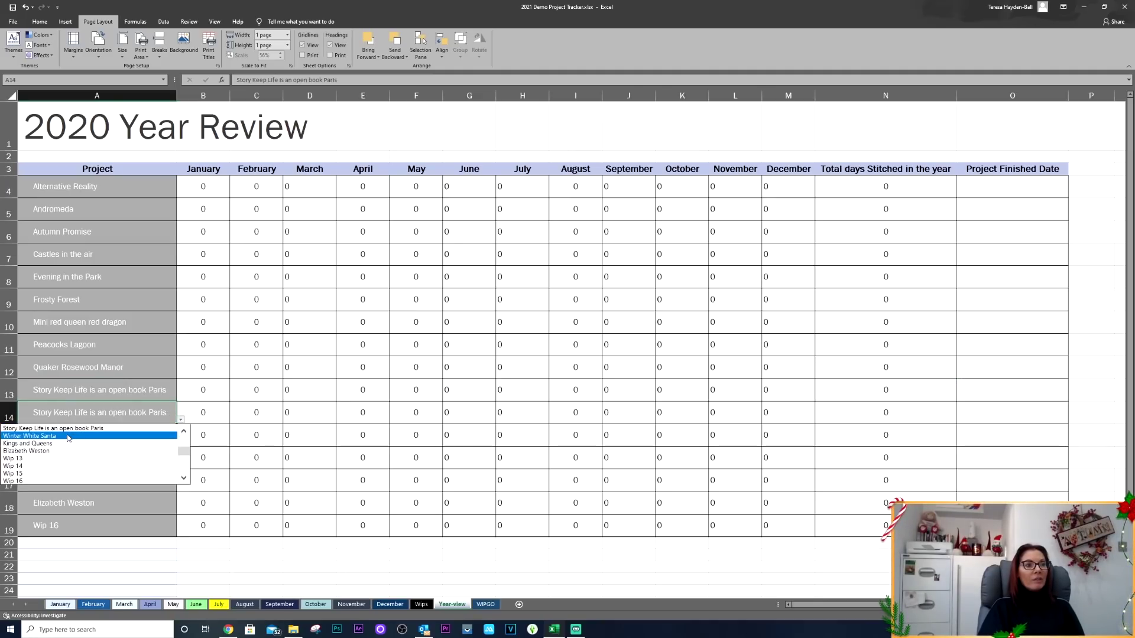
click(142, 436)
click(165, 442)
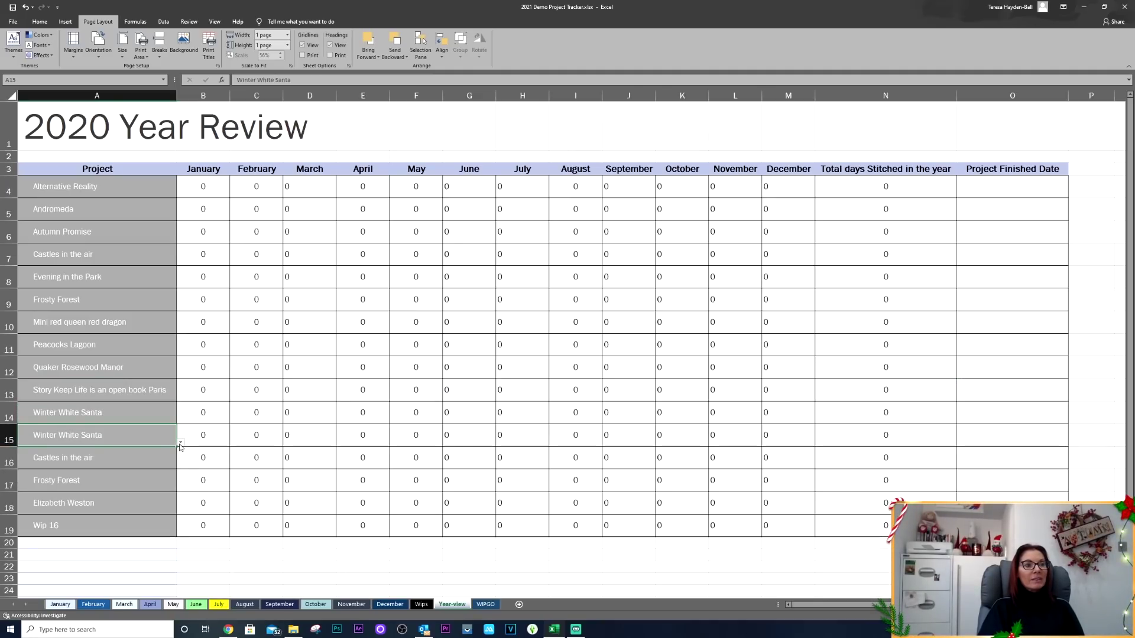
click(181, 443)
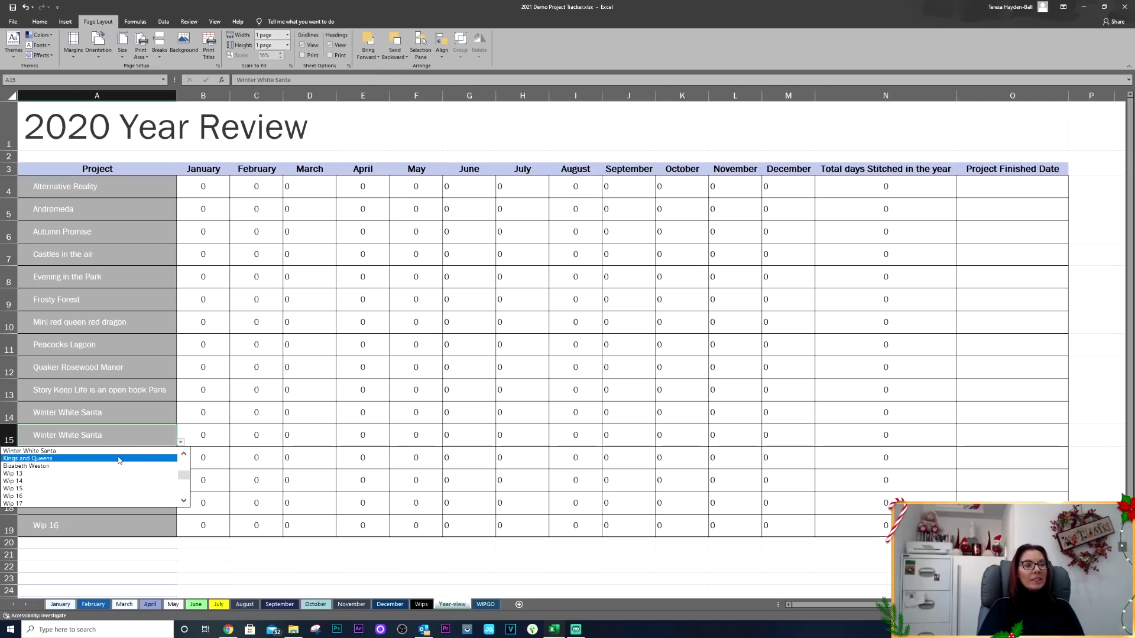
click(140, 459)
Replace the duplicate Castles in the air in A16 of the year review with the Elizabeth Weston project
click(157, 461)
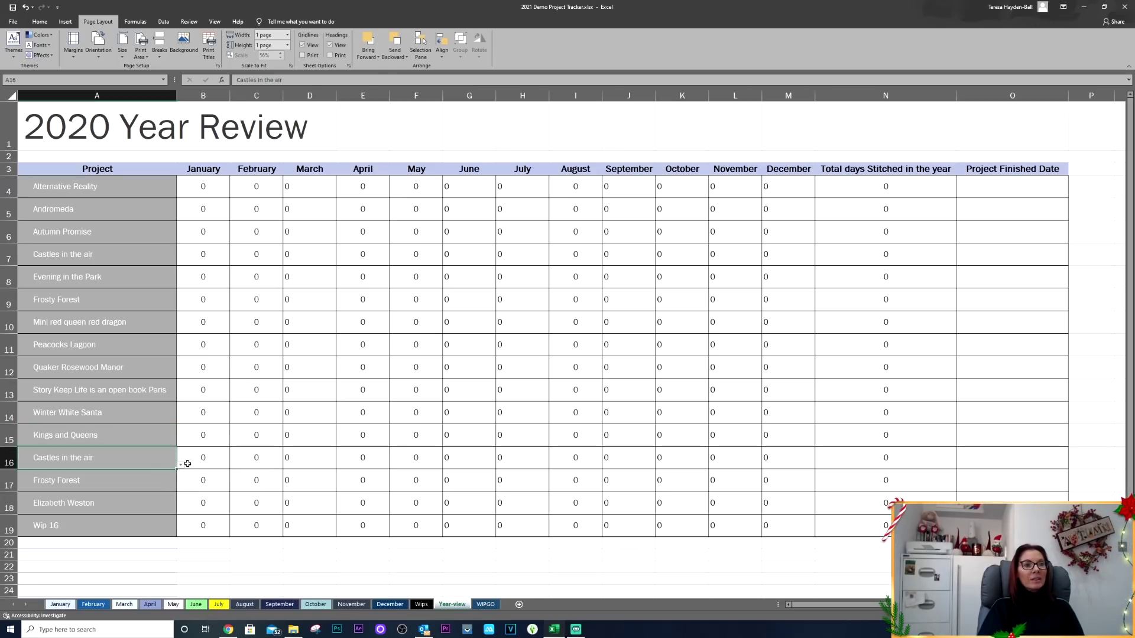
click(180, 466)
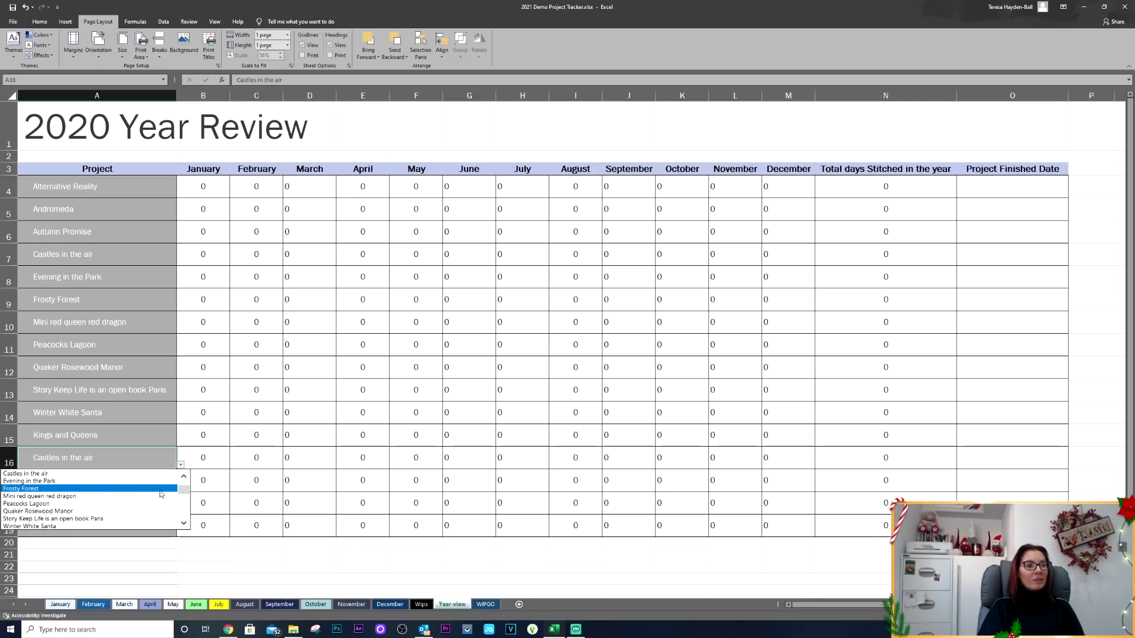
click(184, 523)
click(183, 523)
click(184, 523)
click(183, 523)
click(109, 512)
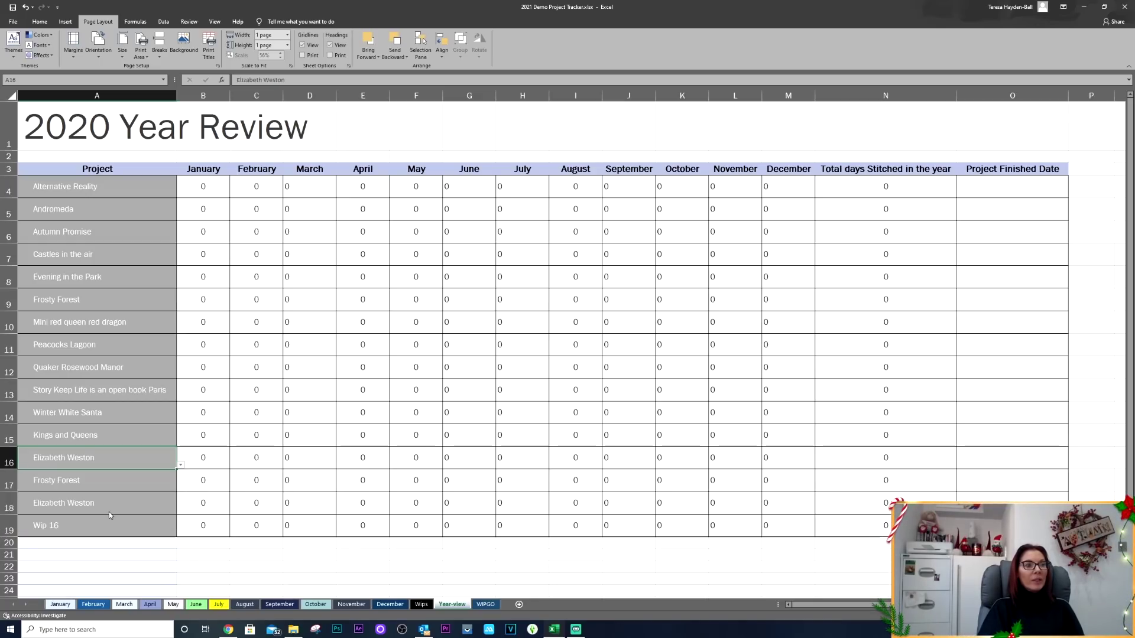
Clear the leftover project names from A17, A18 and A19, and inspect the Project Finished Date formula in O17
click(142, 482)
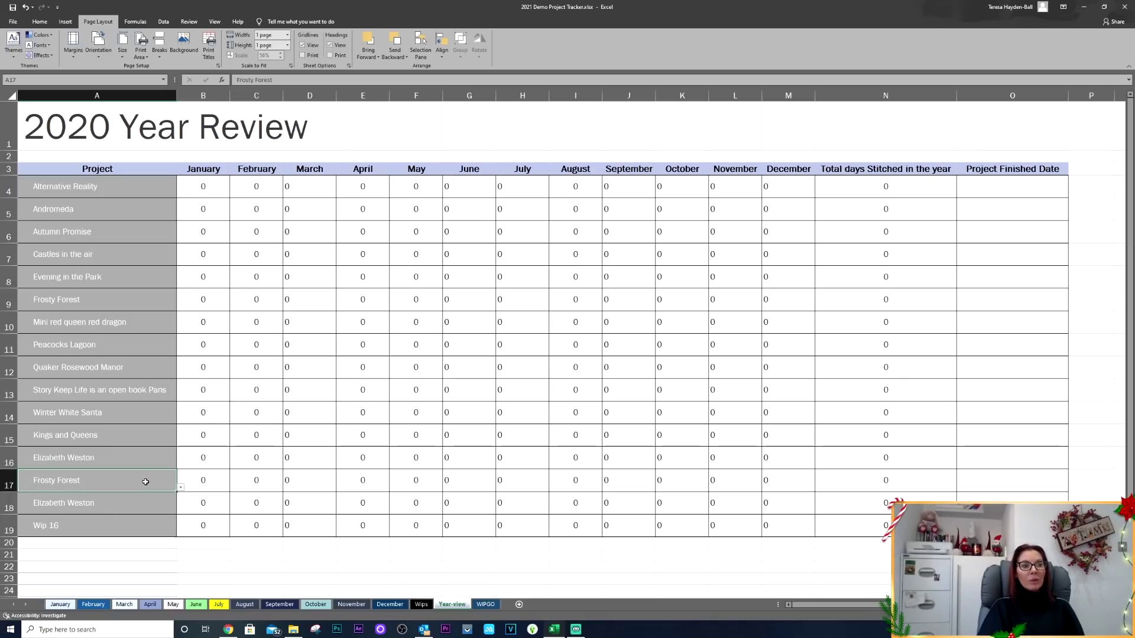
key(Delete)
click(114, 502)
key(Delete)
click(115, 522)
key(Delete)
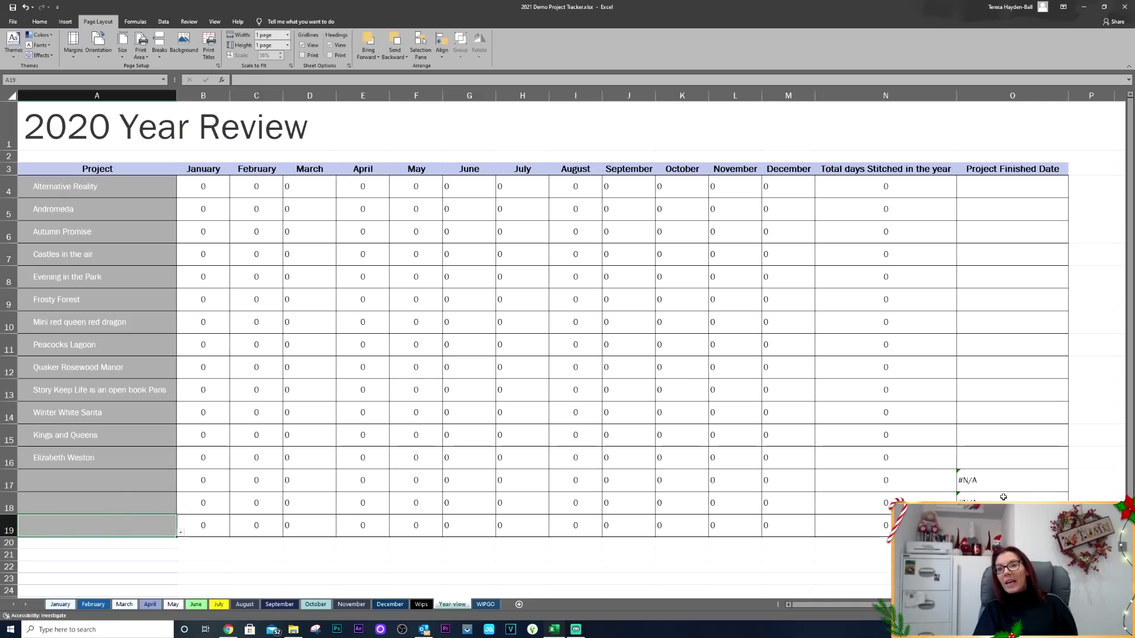
click(976, 483)
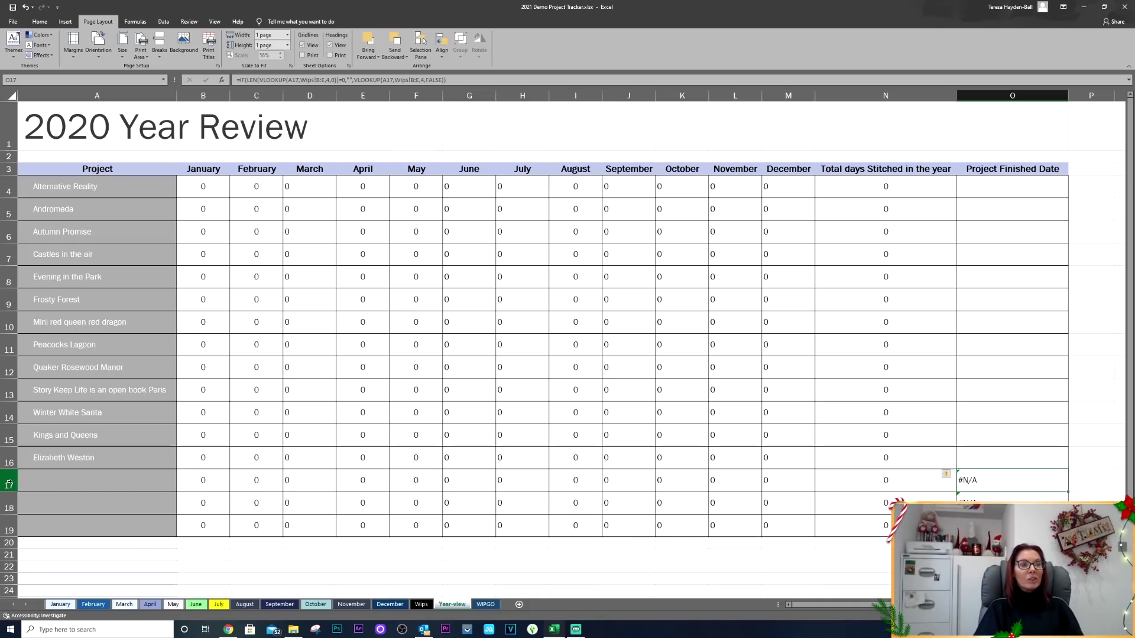
Set the year review project in A17 to Wip 13 and the one in A18 to Wip 14
click(93, 483)
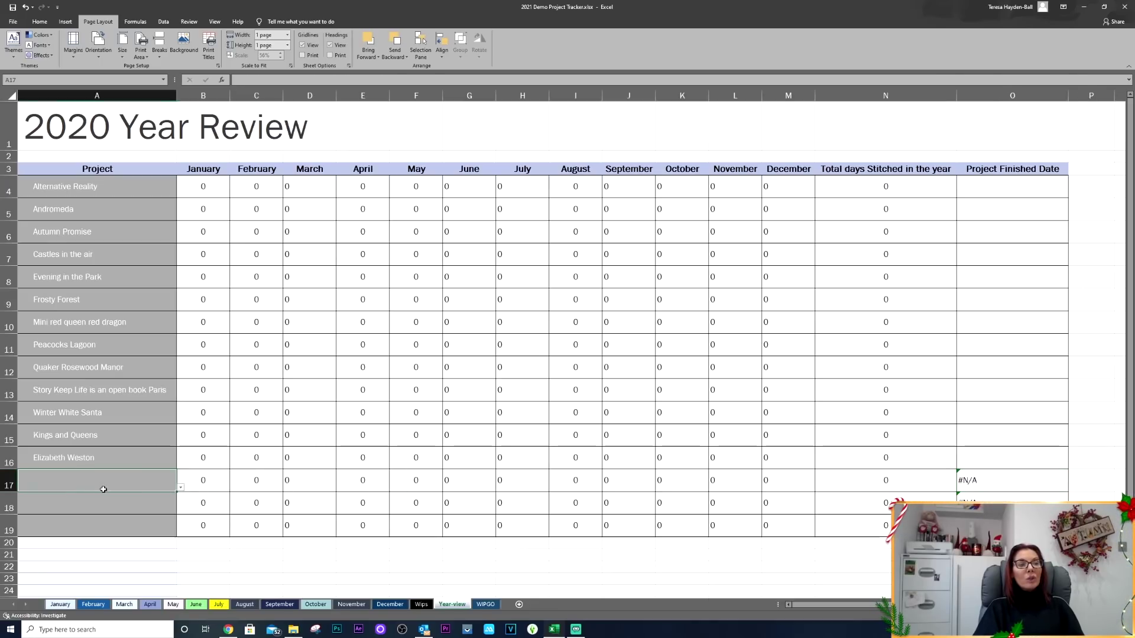
click(181, 488)
click(185, 546)
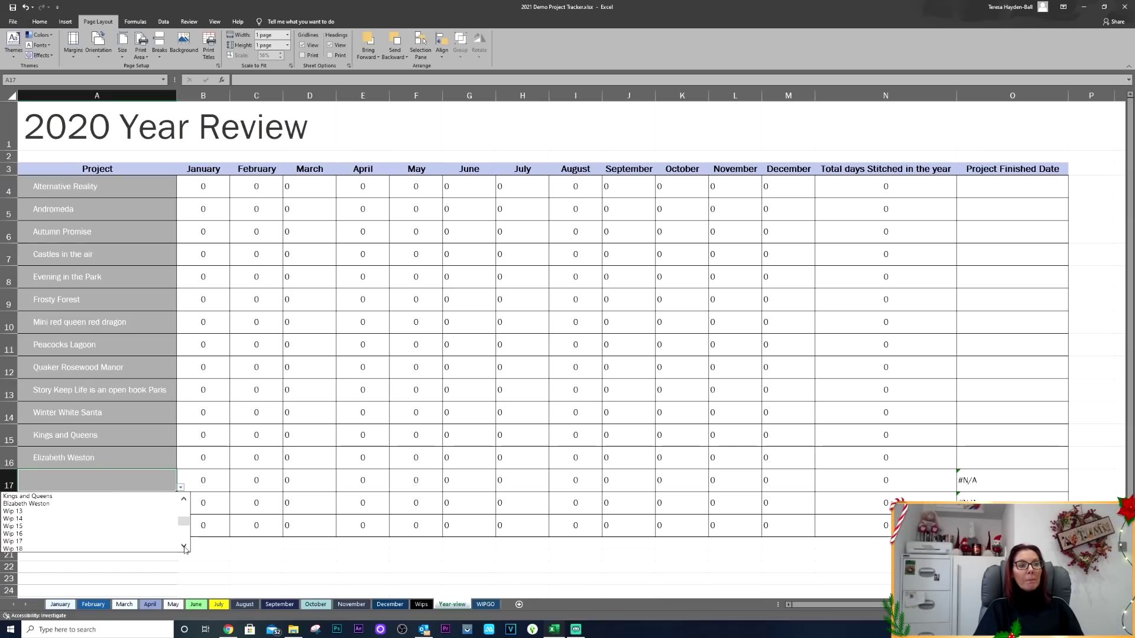
click(89, 510)
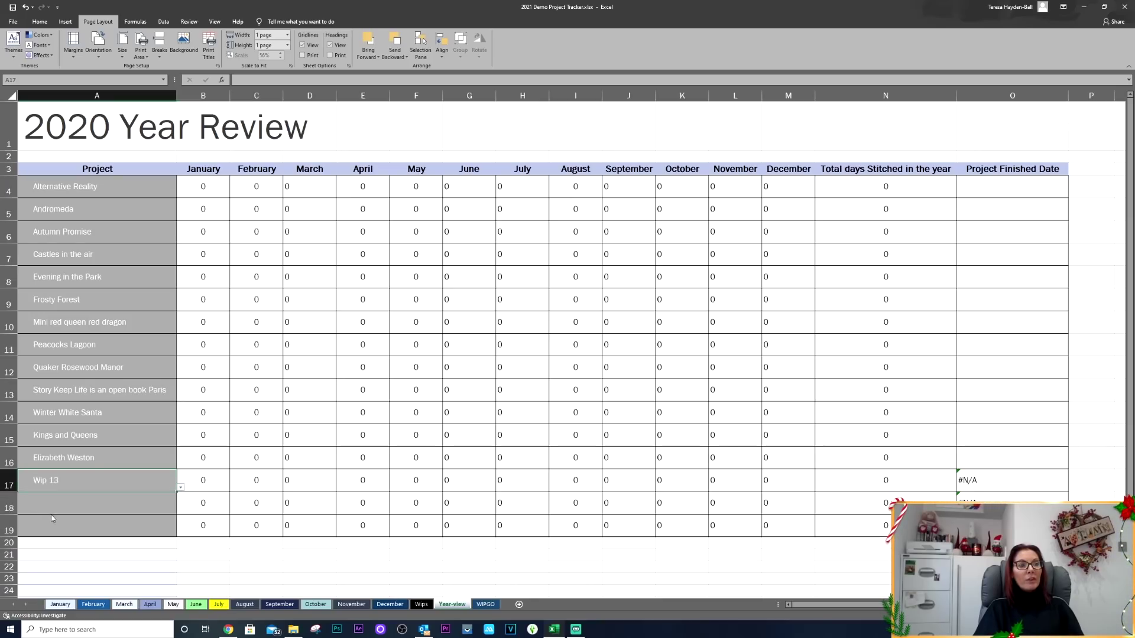
click(174, 512)
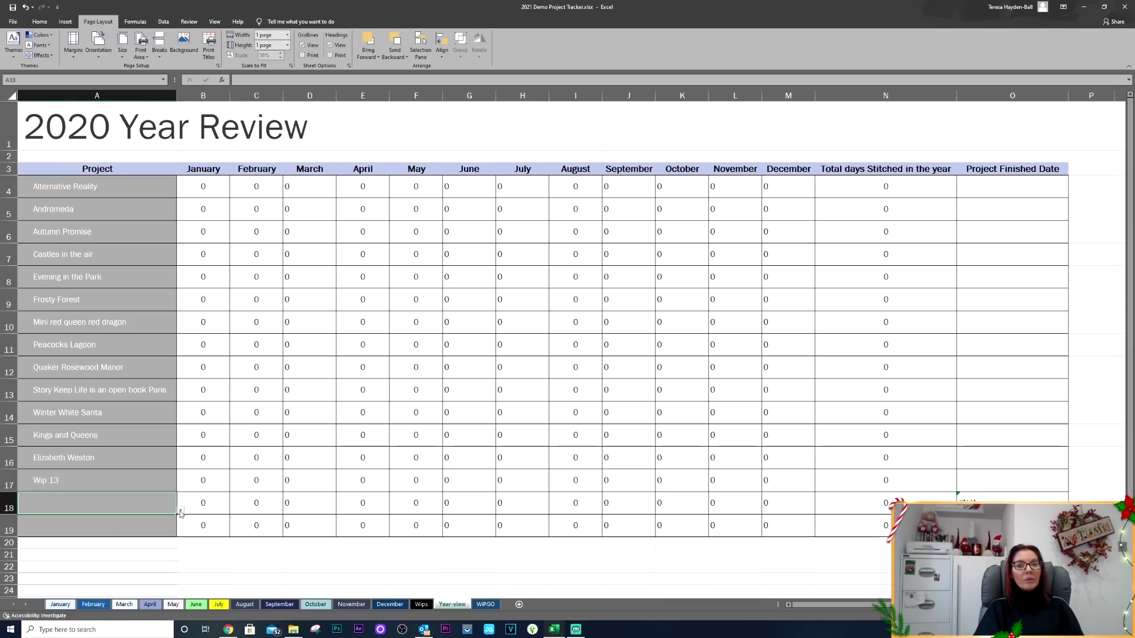
click(181, 511)
scroll(187, 566, down, 3)
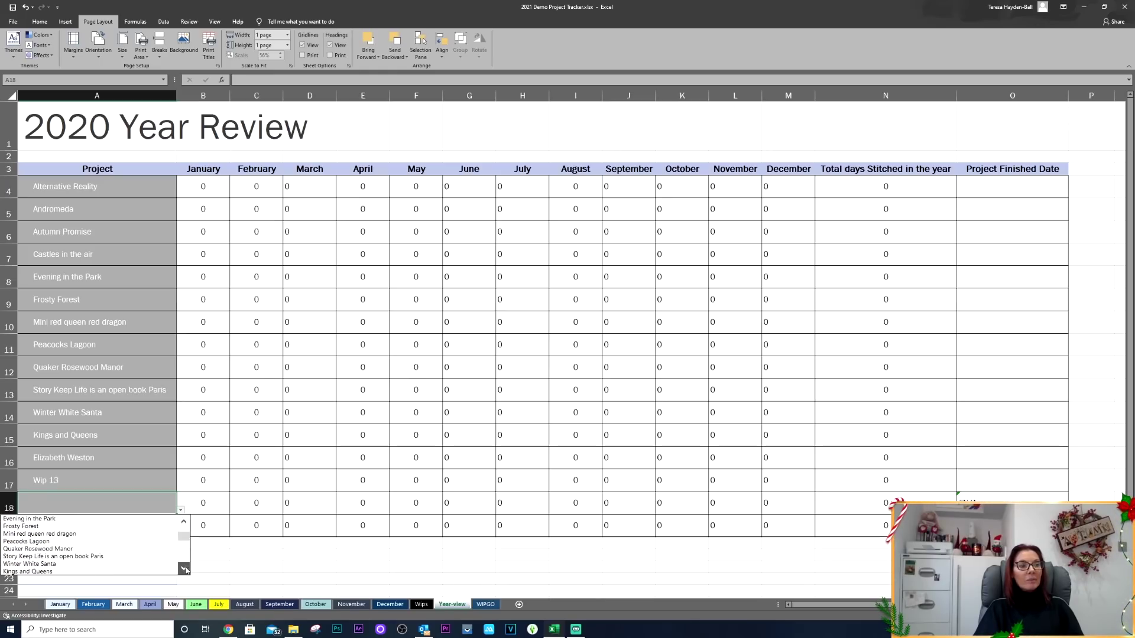
click(169, 565)
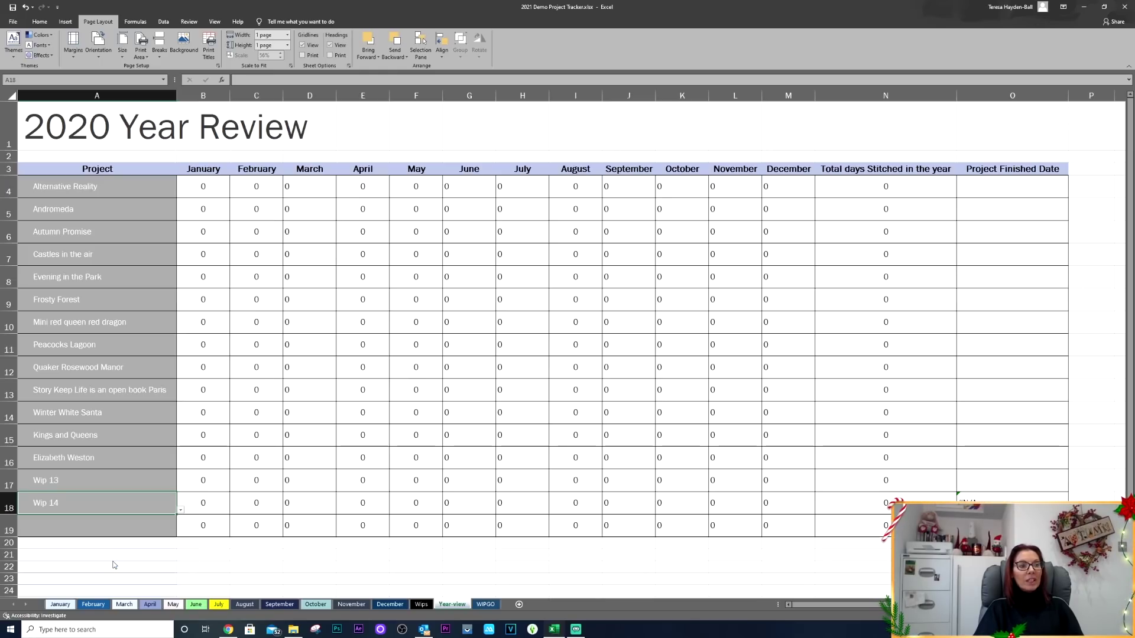
Set the year review project in A19 to Wip 15
click(66, 523)
click(181, 533)
scroll(184, 591, down, 4)
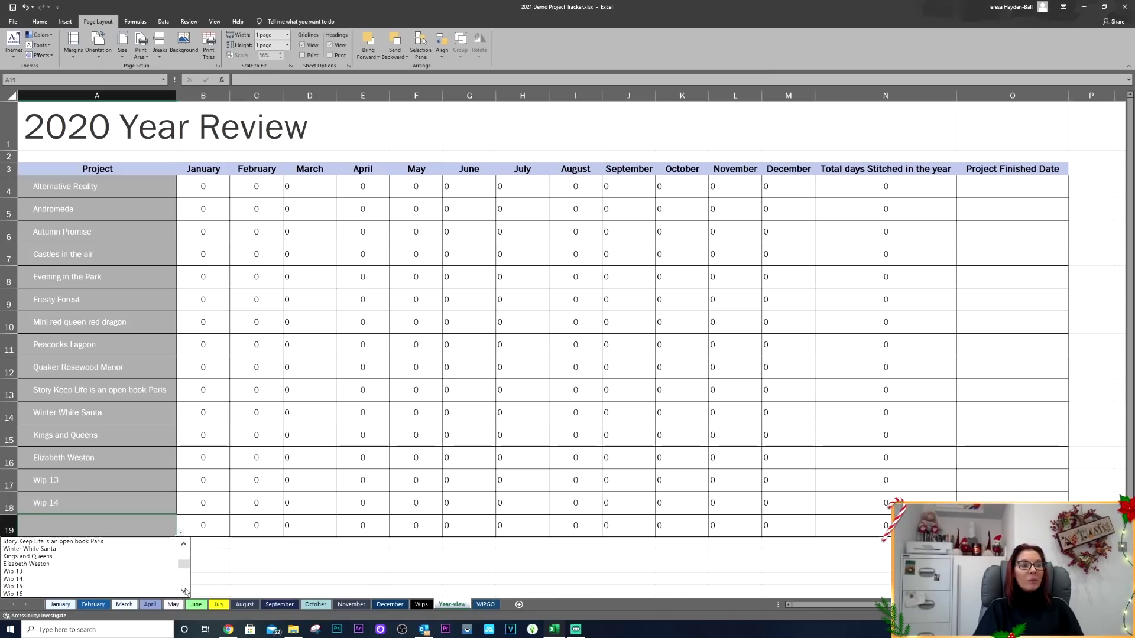
click(71, 587)
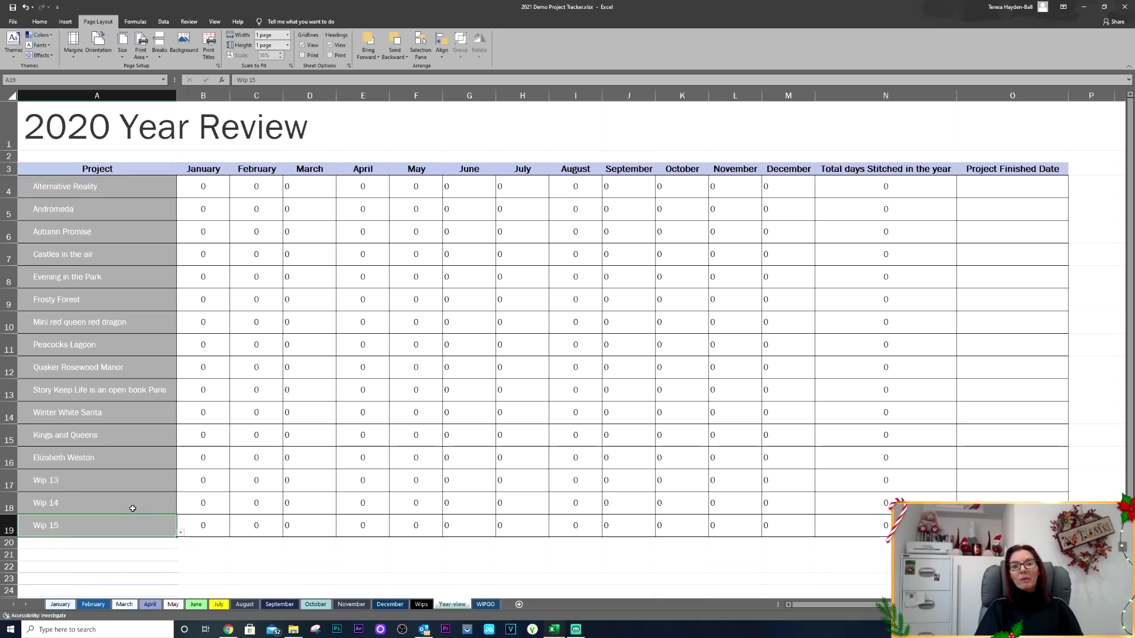
click(100, 555)
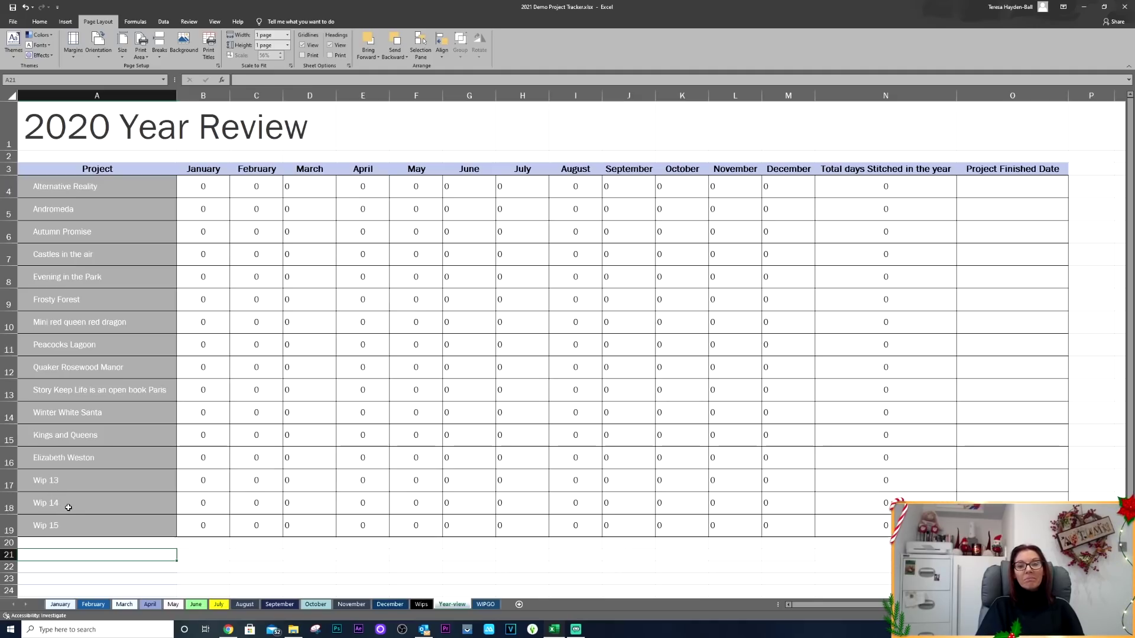
Delete the unused placeholder rows 17 to 19 from the year review
click(58, 478)
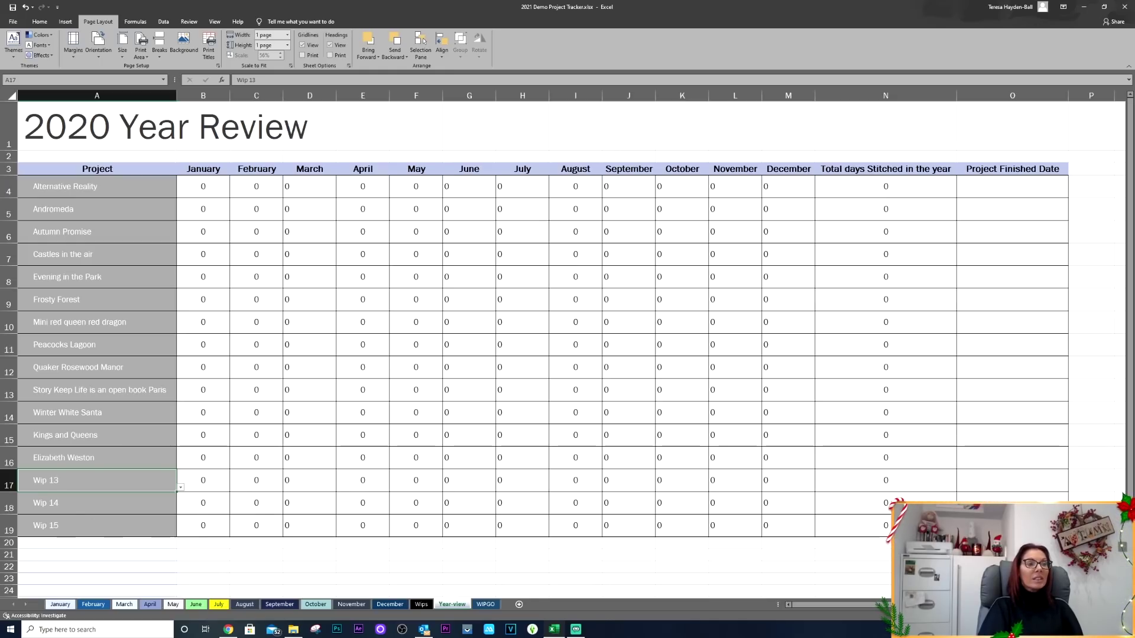
click(9, 531)
drag(11, 529, 9, 486)
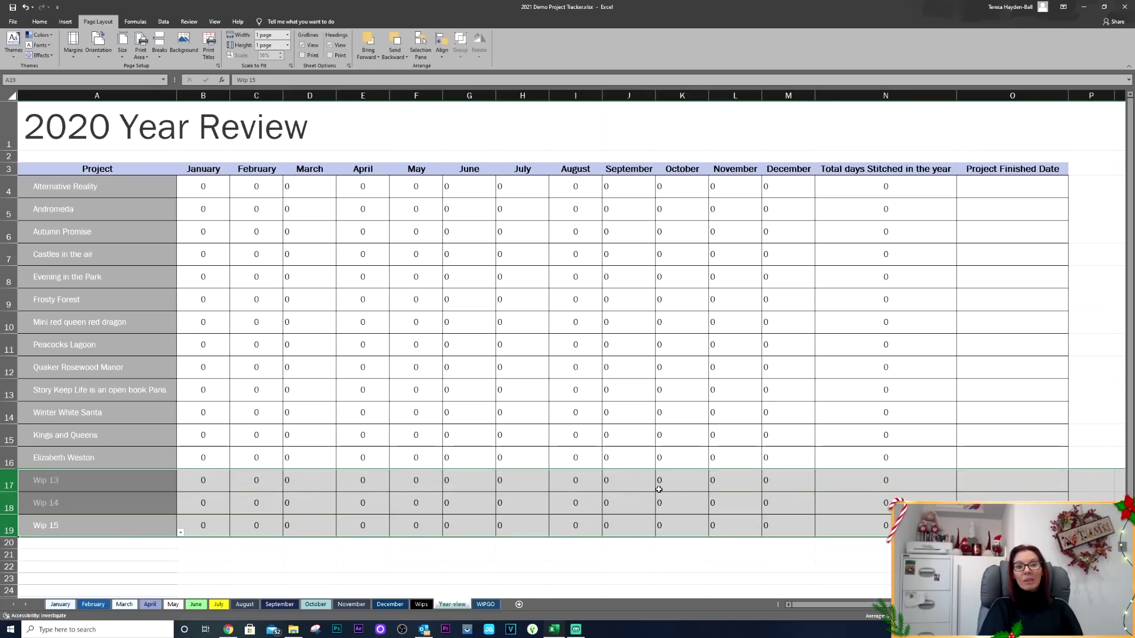
right_click(124, 503)
click(156, 443)
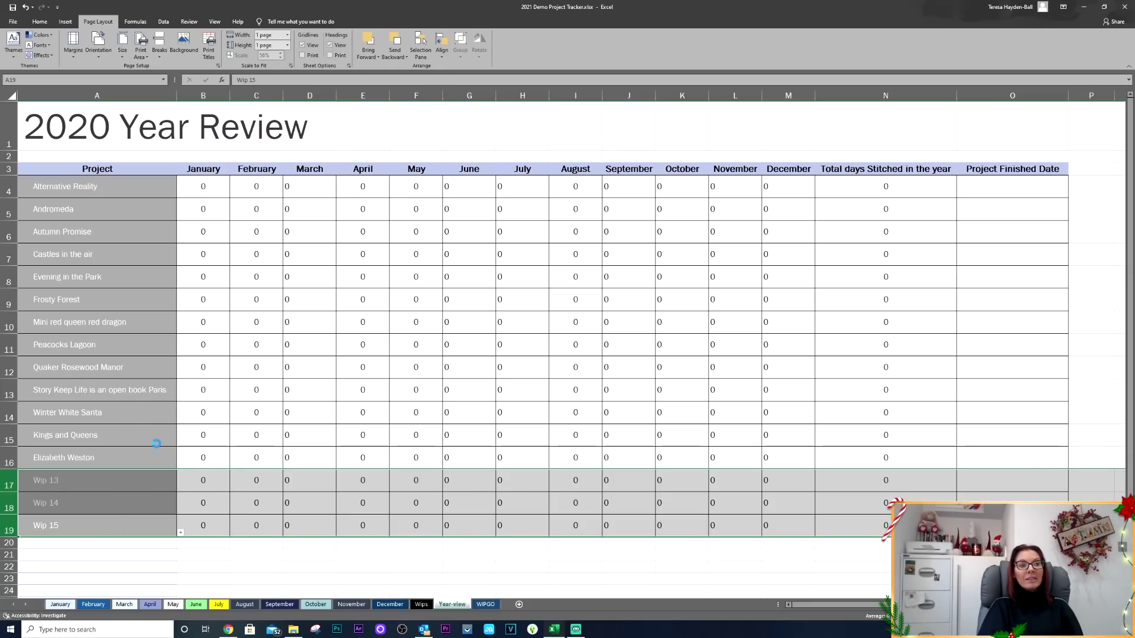
click(239, 543)
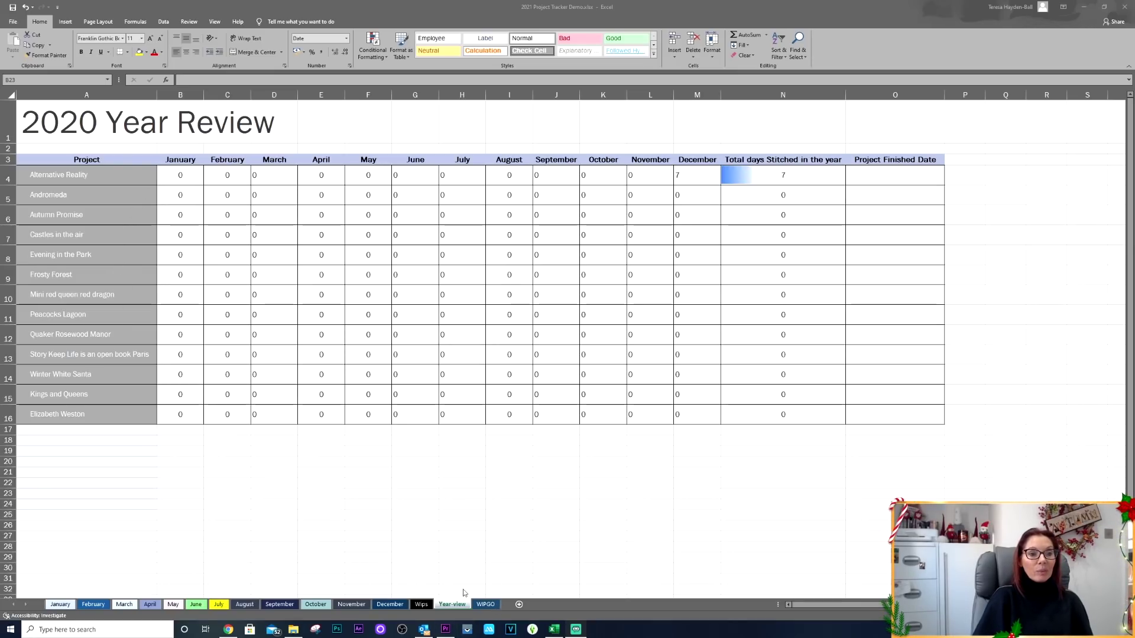
click(425, 607)
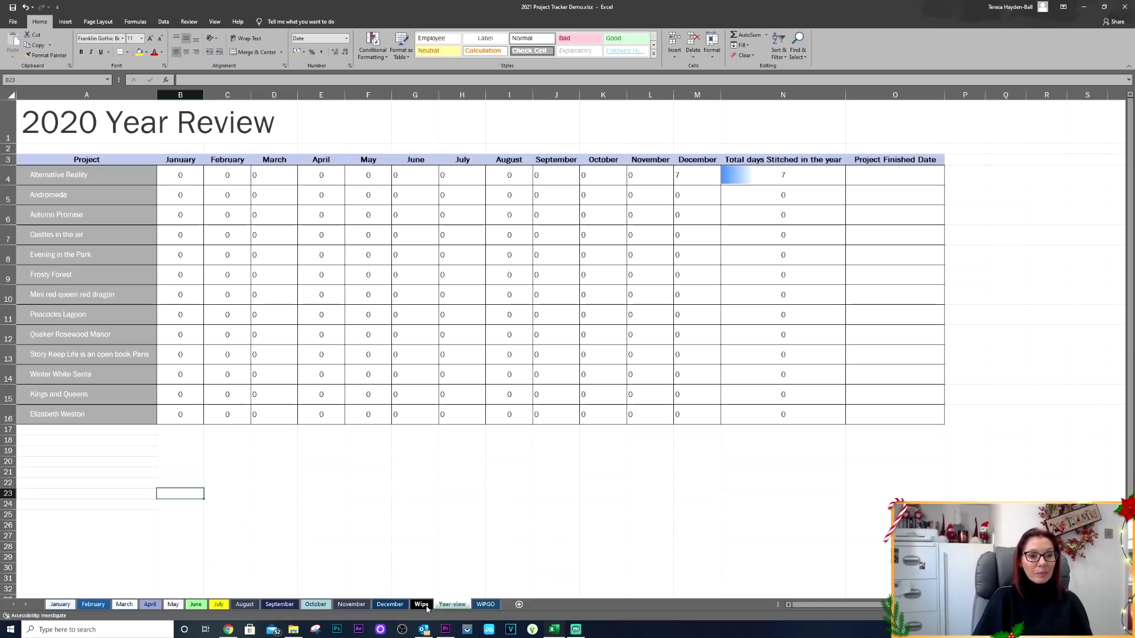
click(425, 606)
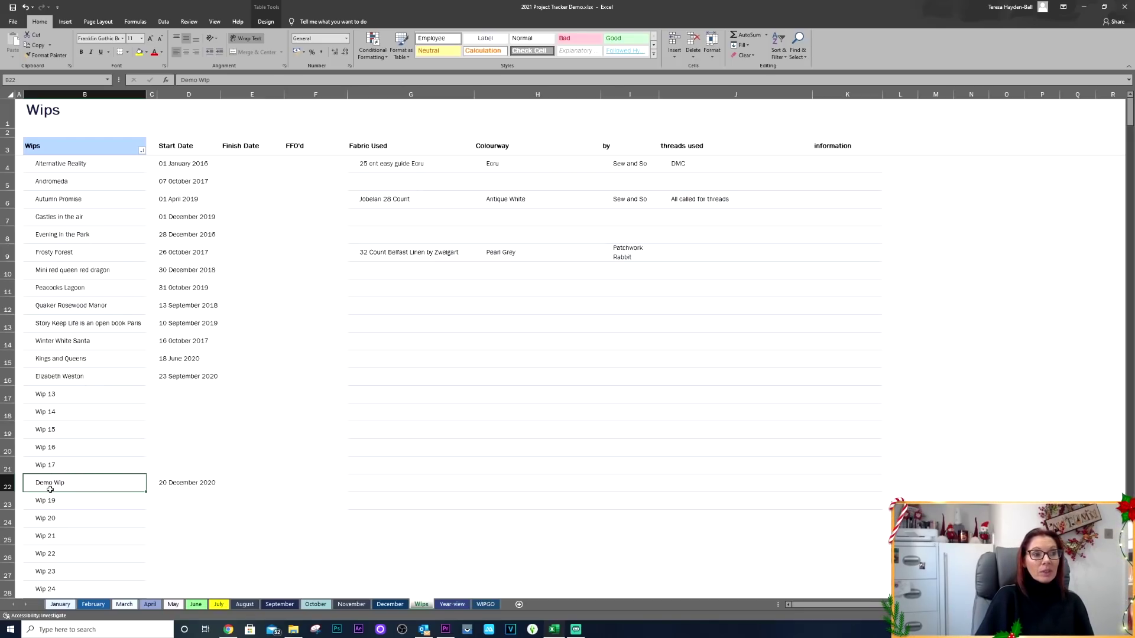
click(76, 376)
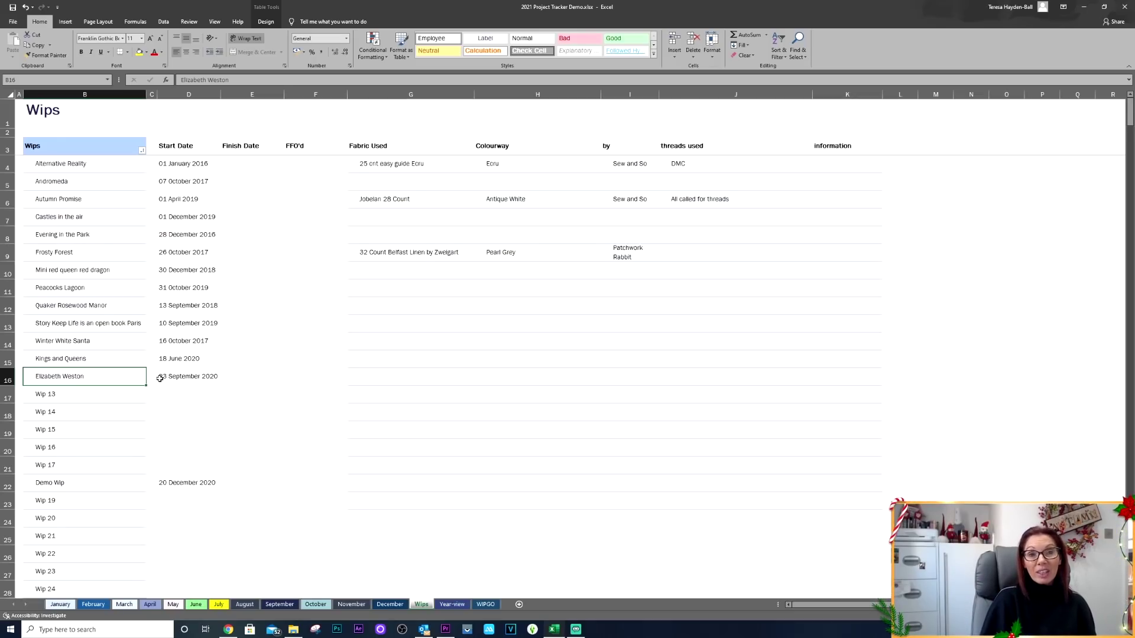
click(36, 482)
click(48, 398)
click(48, 412)
click(62, 431)
click(76, 449)
click(68, 467)
click(47, 486)
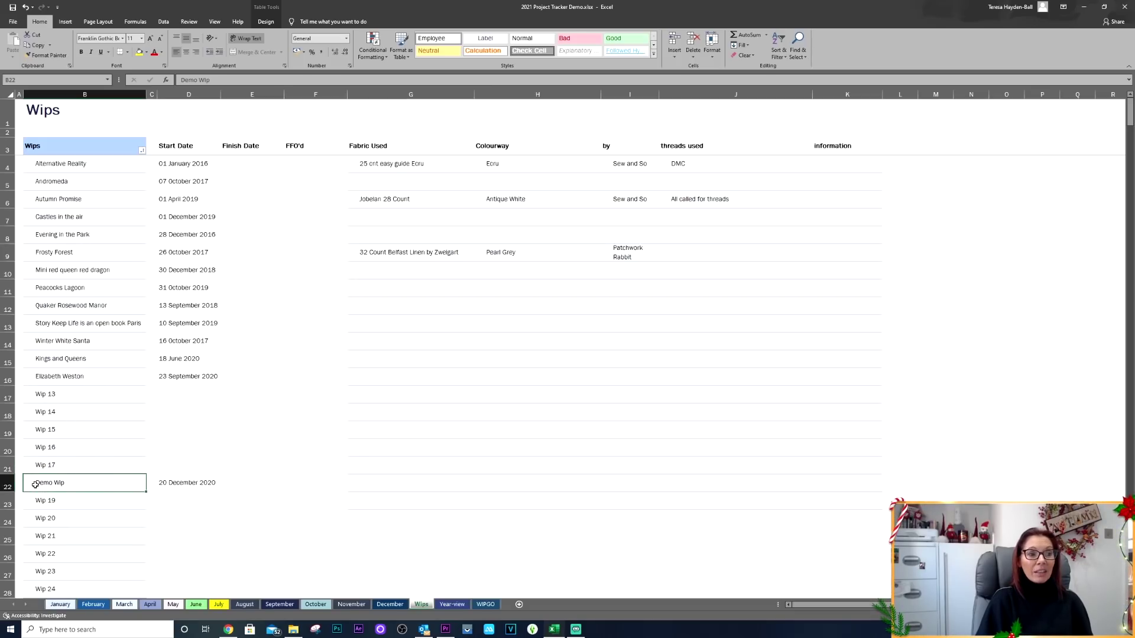
click(185, 485)
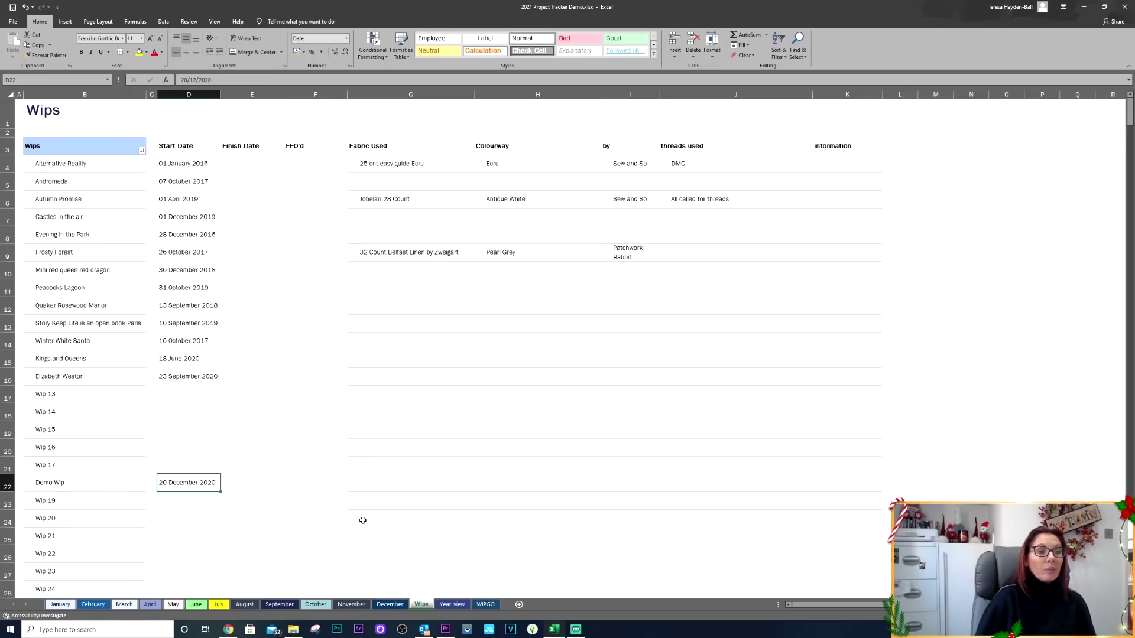
Mark Demo Wip in the December log as stitched with "s" on days 14 to 21
click(389, 605)
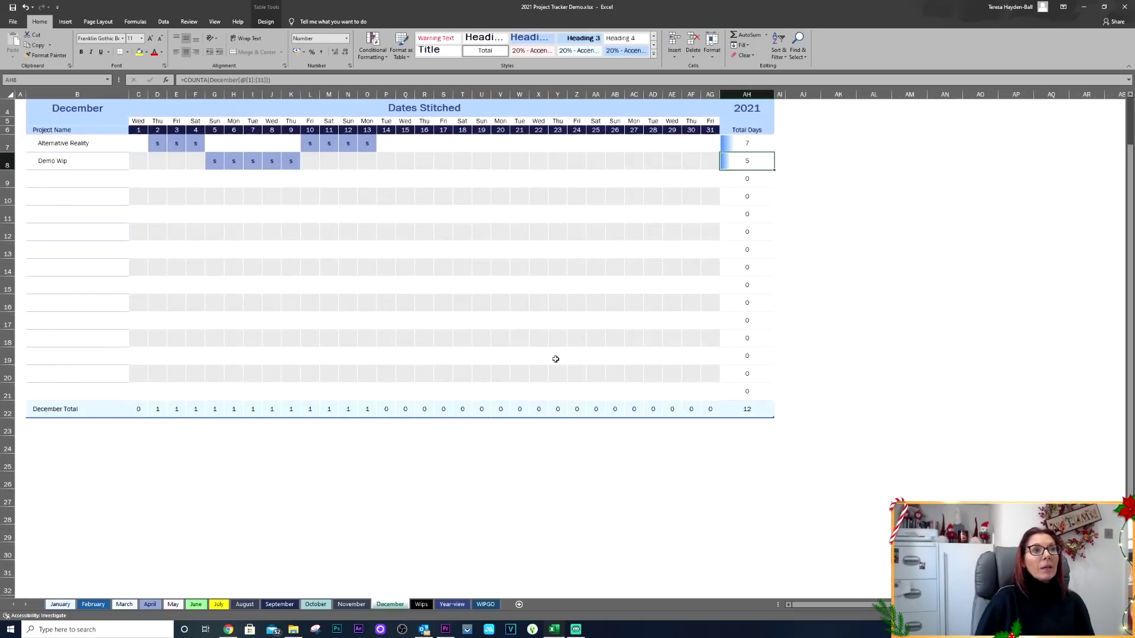
click(65, 162)
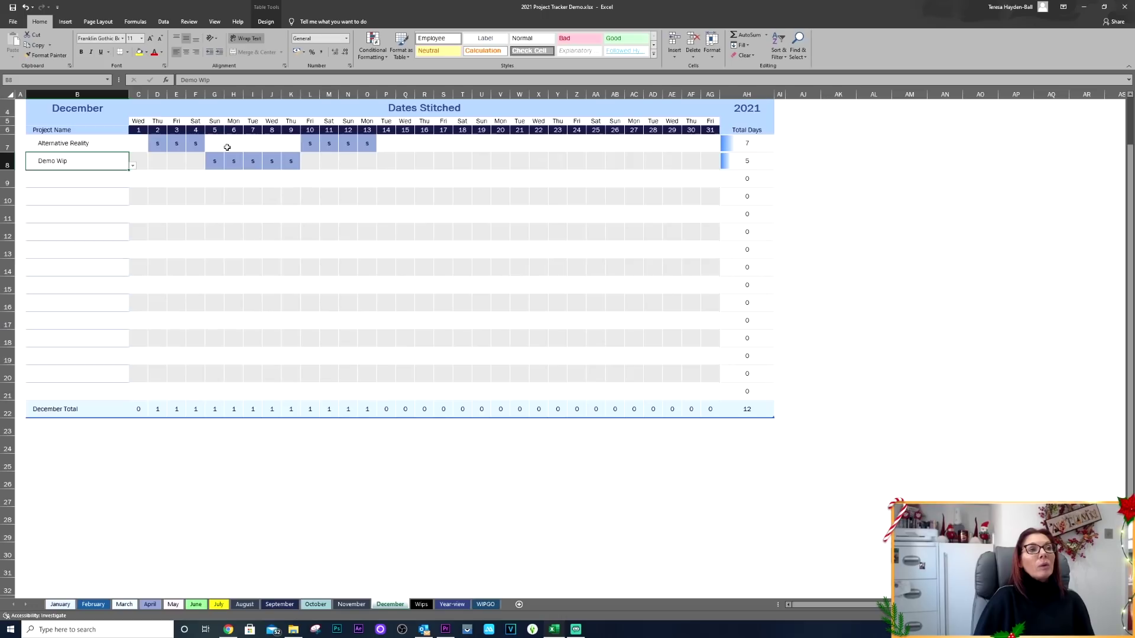
click(210, 164)
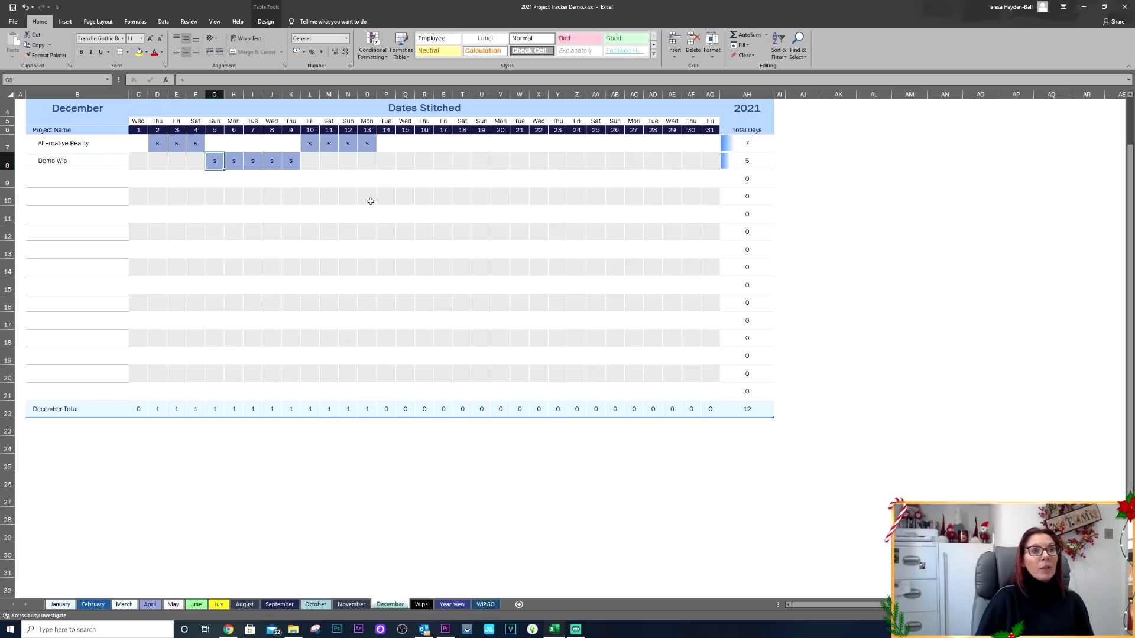
click(384, 162)
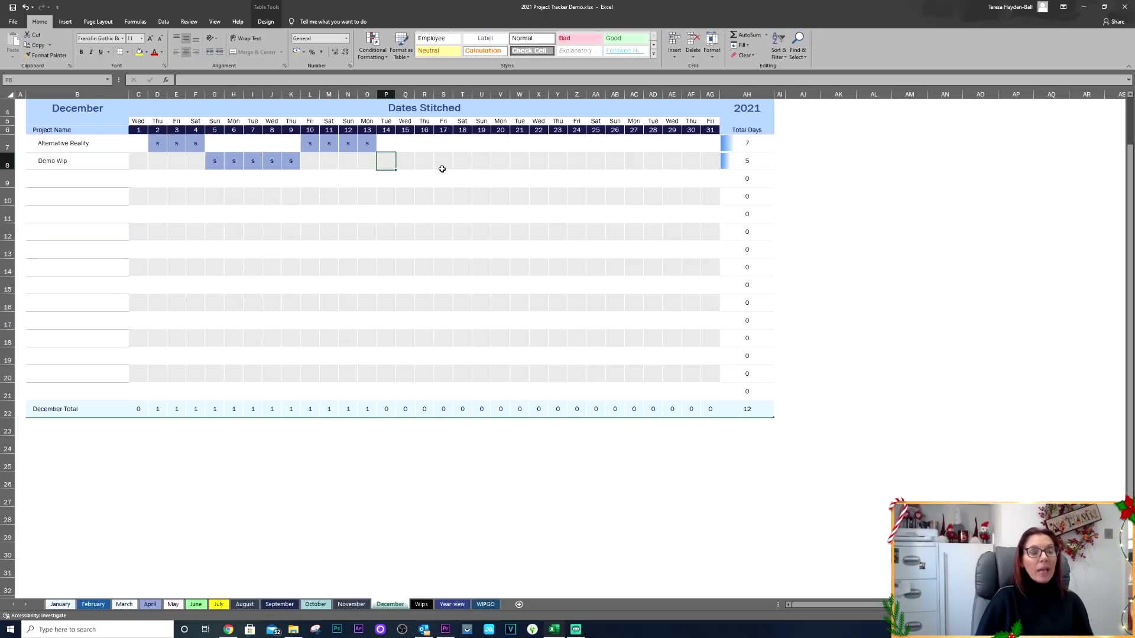
text(s	s	s	s	s	s	s	s)
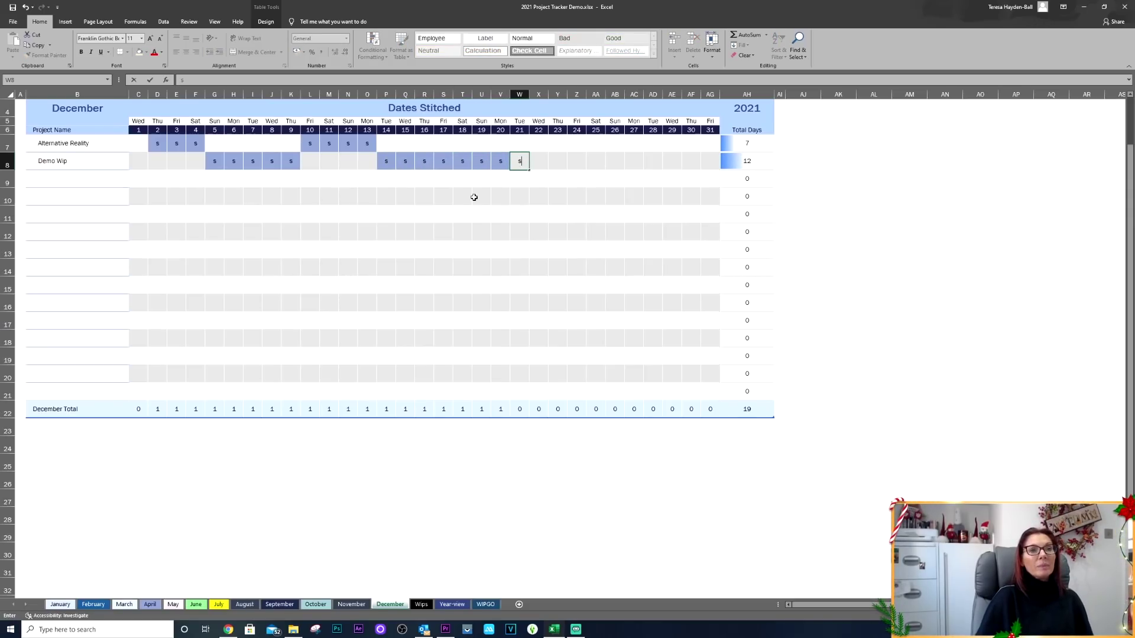
click(481, 214)
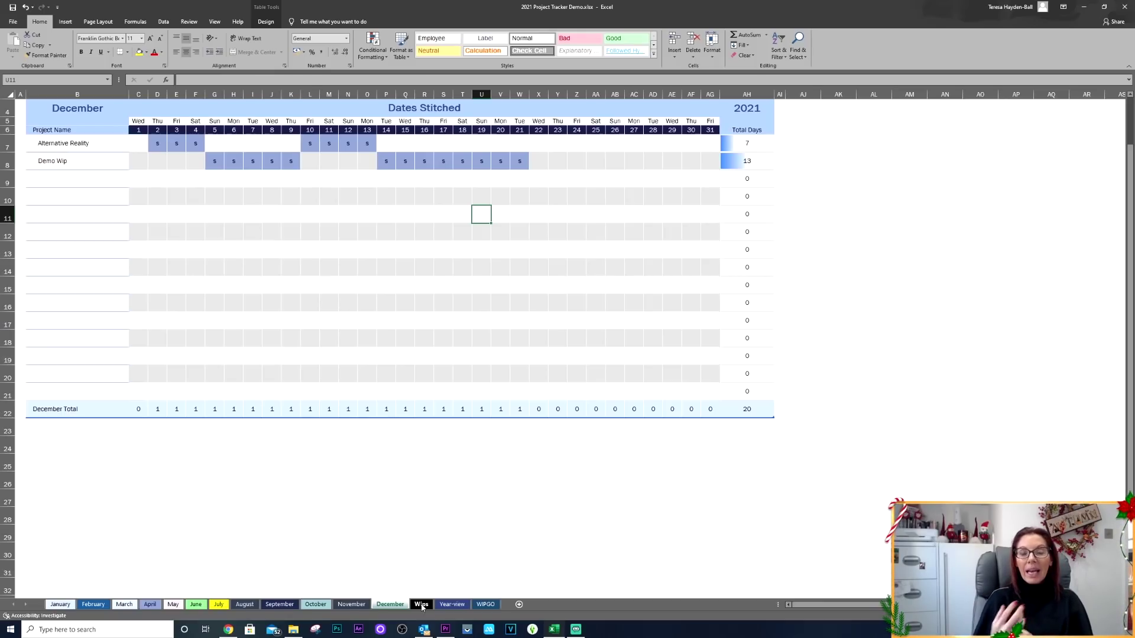
click(449, 606)
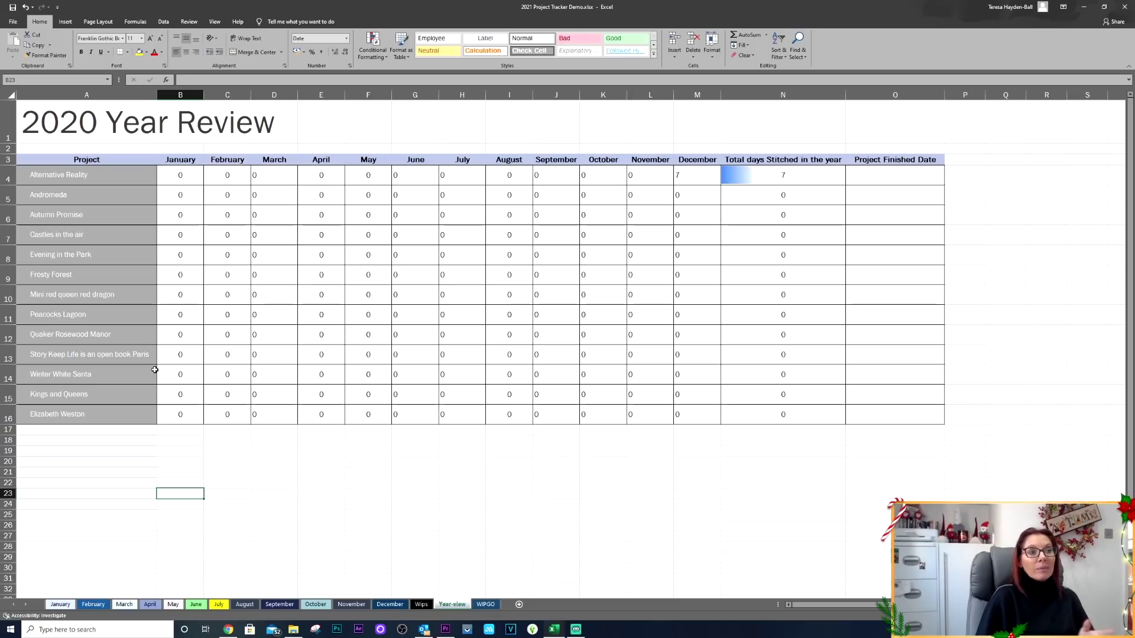
click(112, 414)
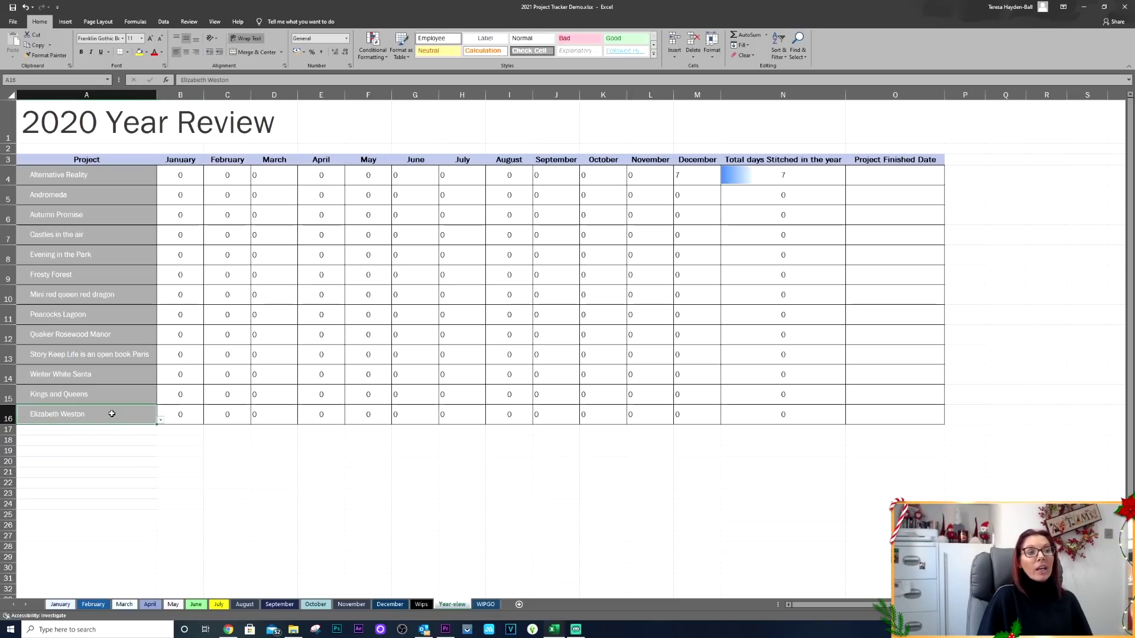
click(161, 420)
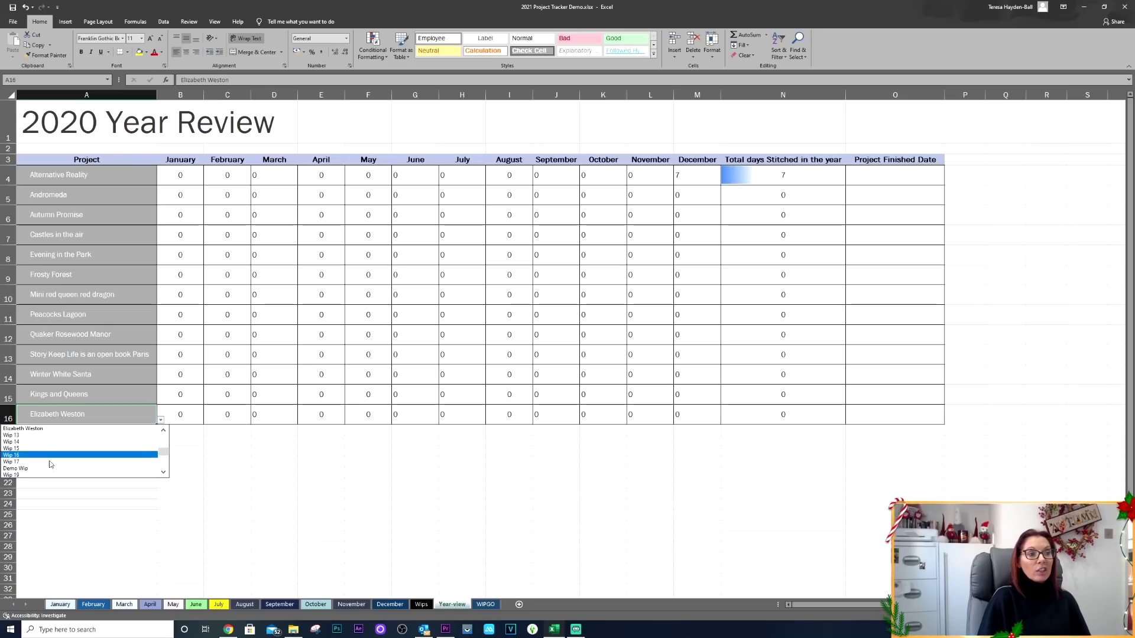
click(26, 470)
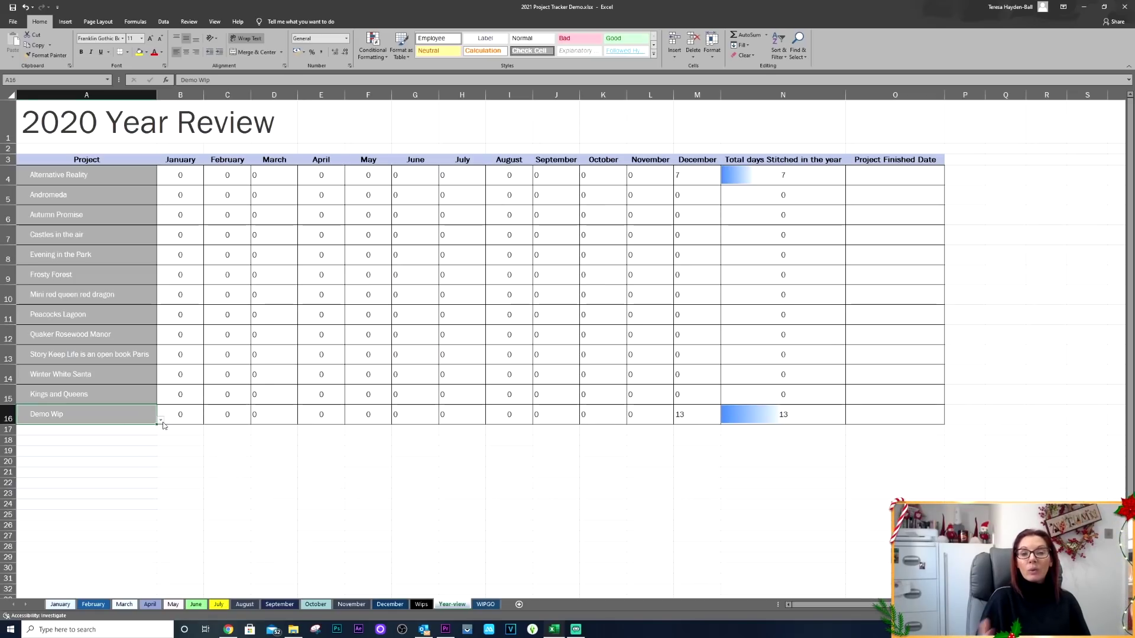
drag(164, 425, 165, 425)
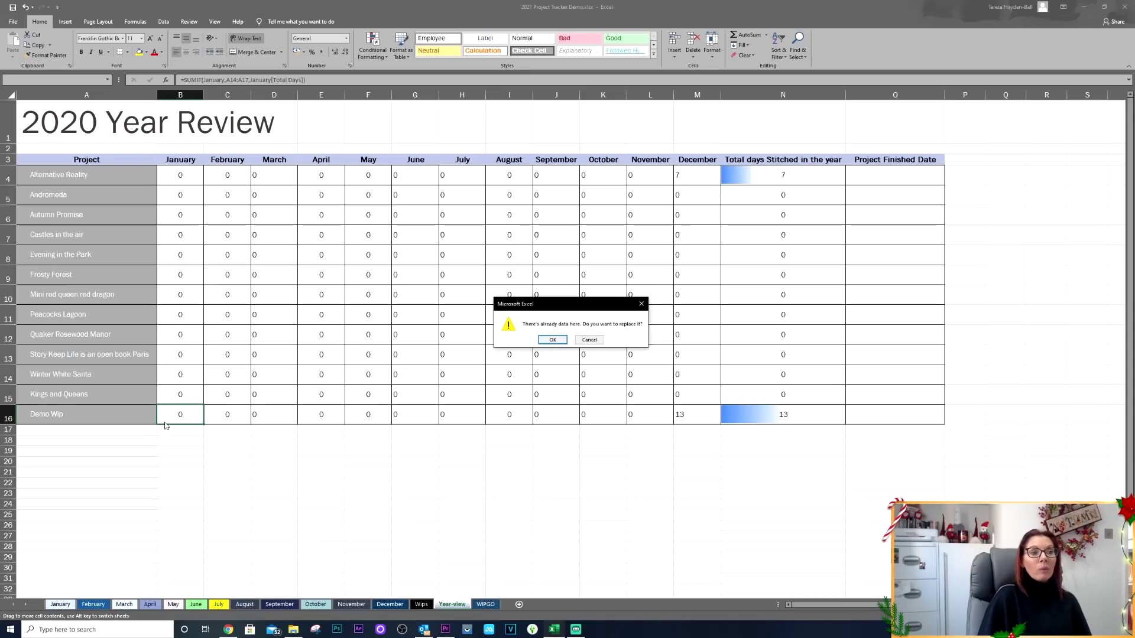
click(594, 340)
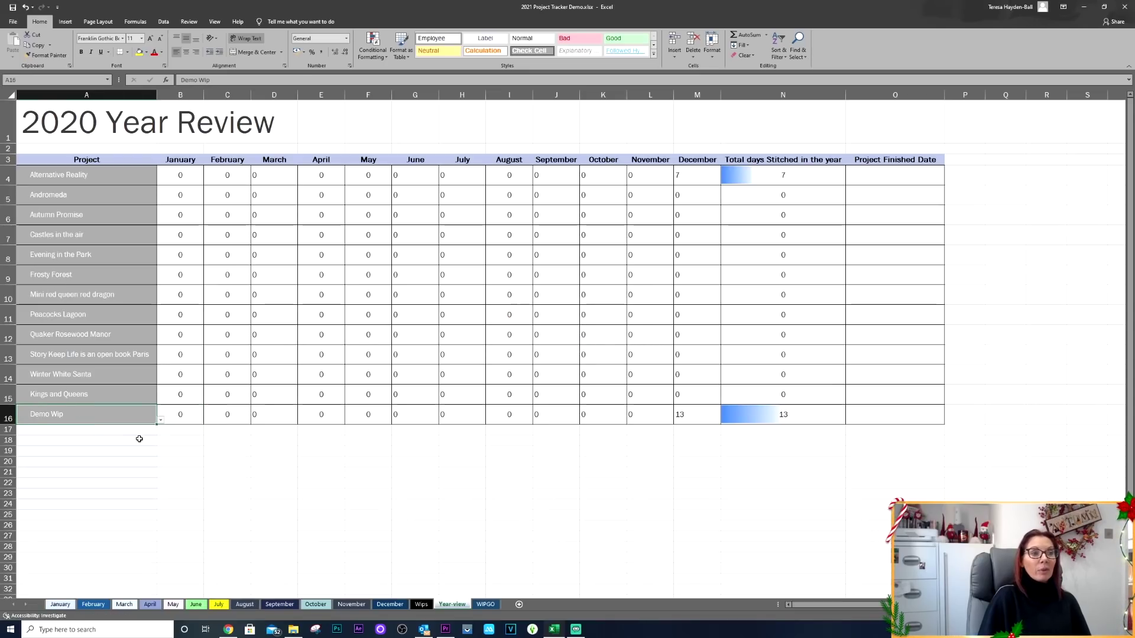
click(162, 421)
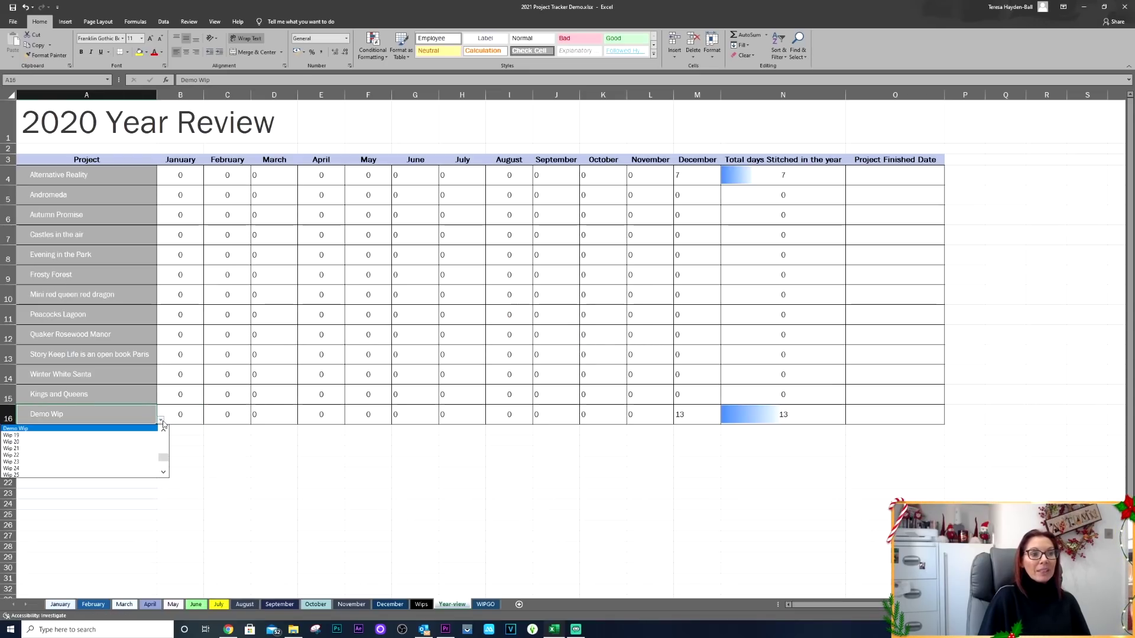
scroll(165, 430, up, 7)
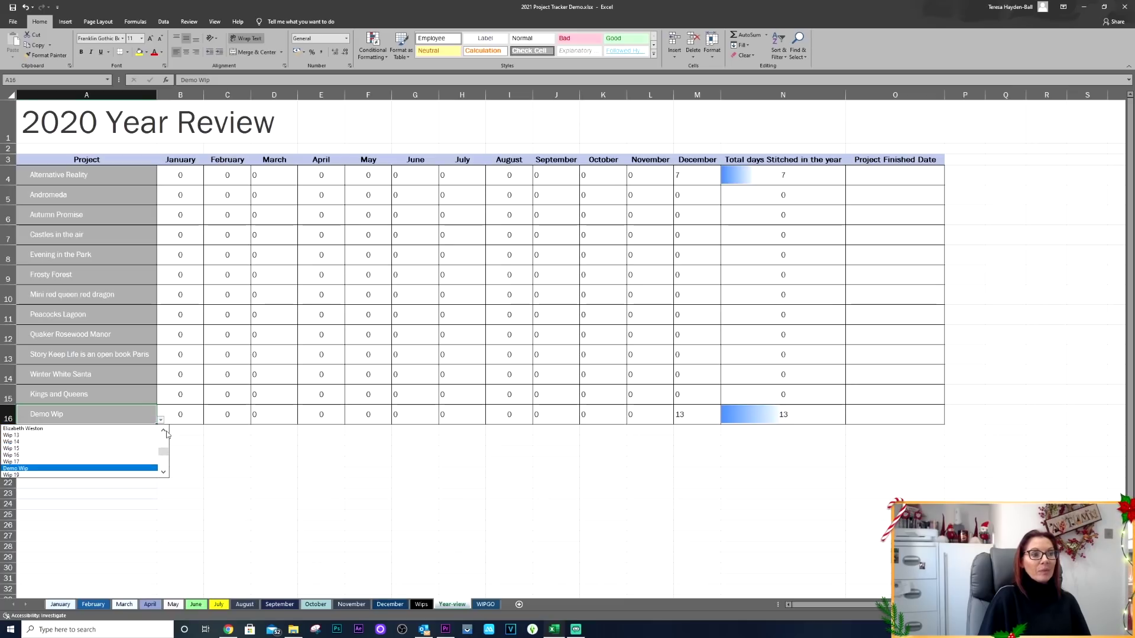
click(107, 441)
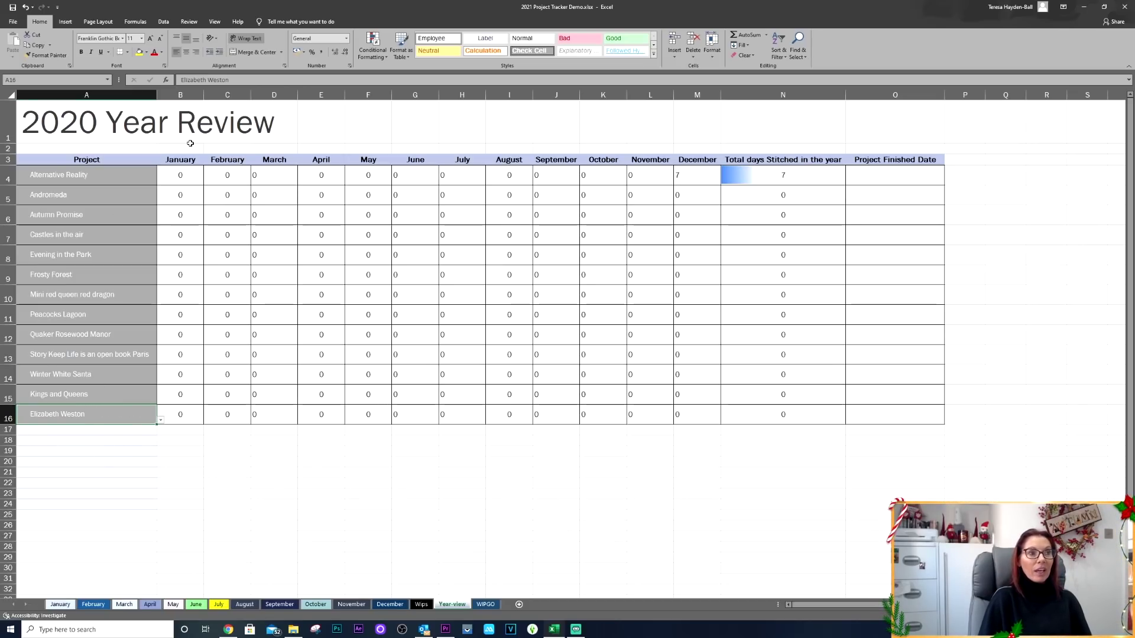
Copy the whole Autumn Promise row of the year review into the empty row 17 below the last project
click(7, 218)
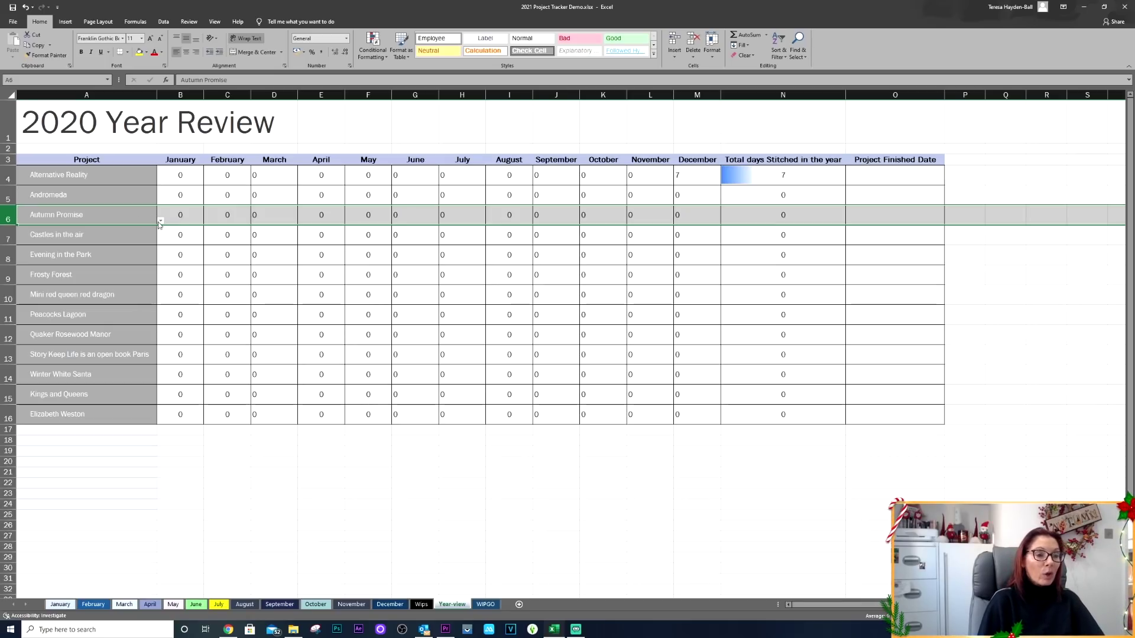
key(ctrl+c)
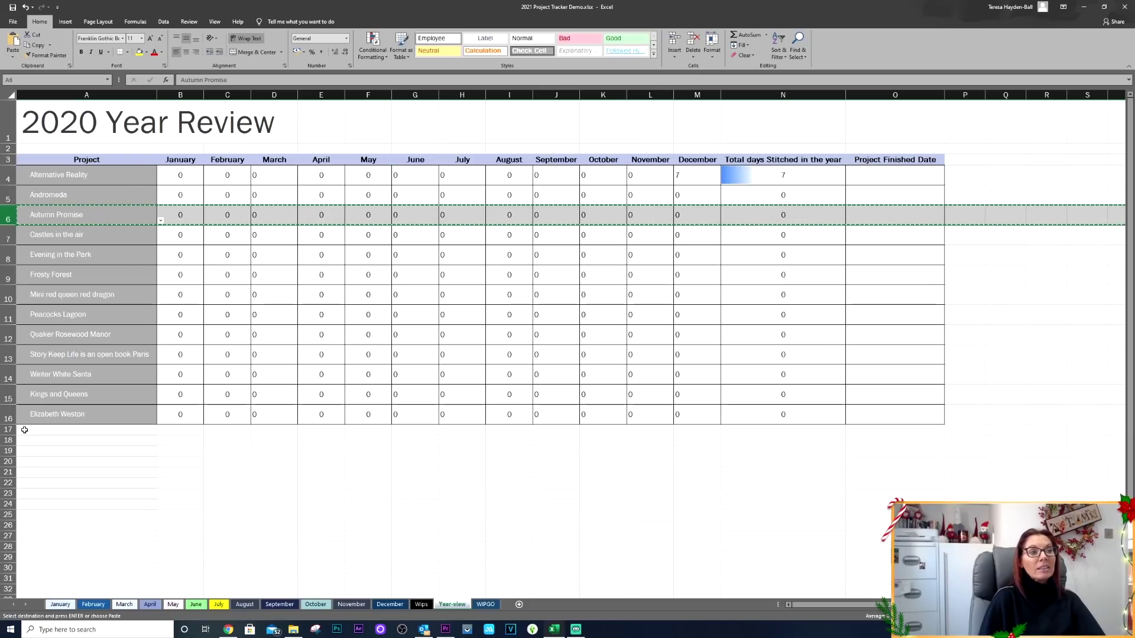
click(6, 430)
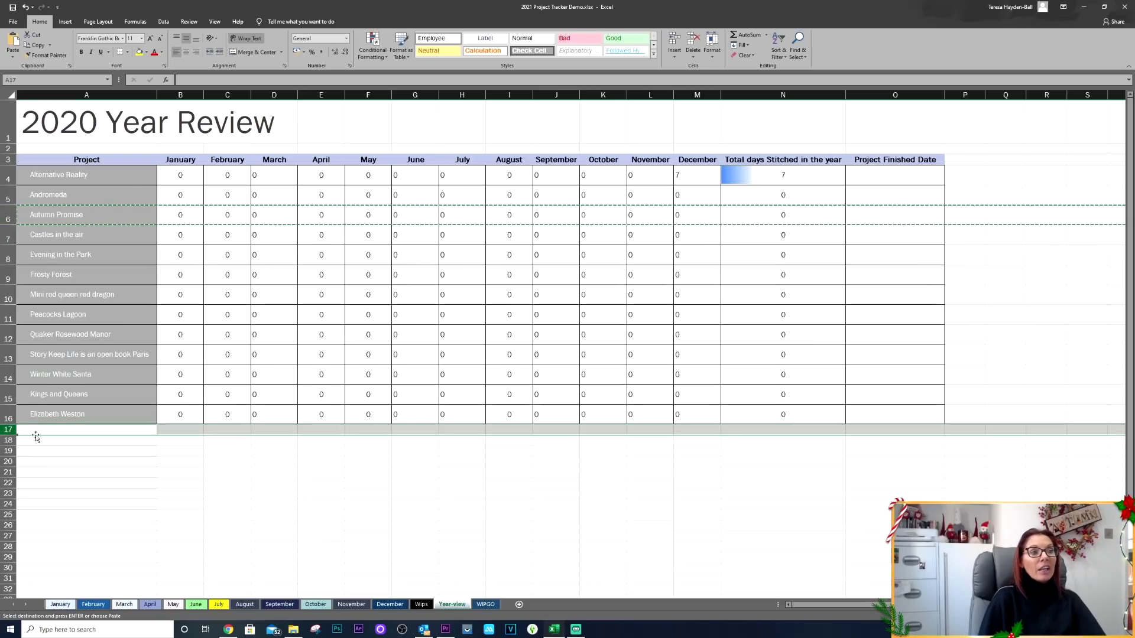
click(100, 432)
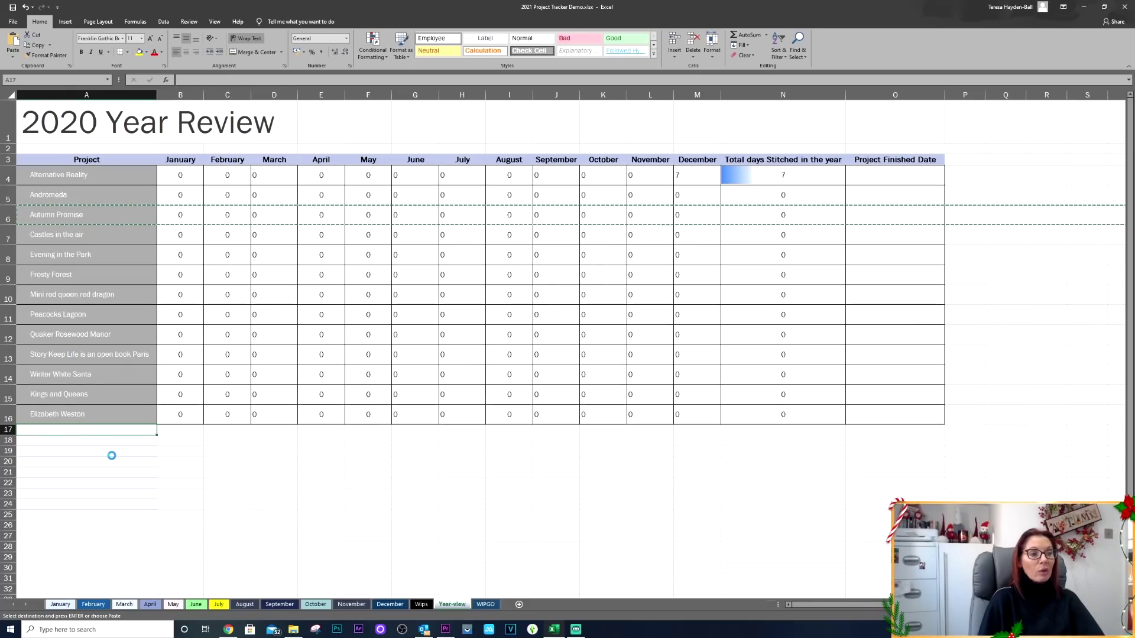
key(ctrl+v)
click(167, 480)
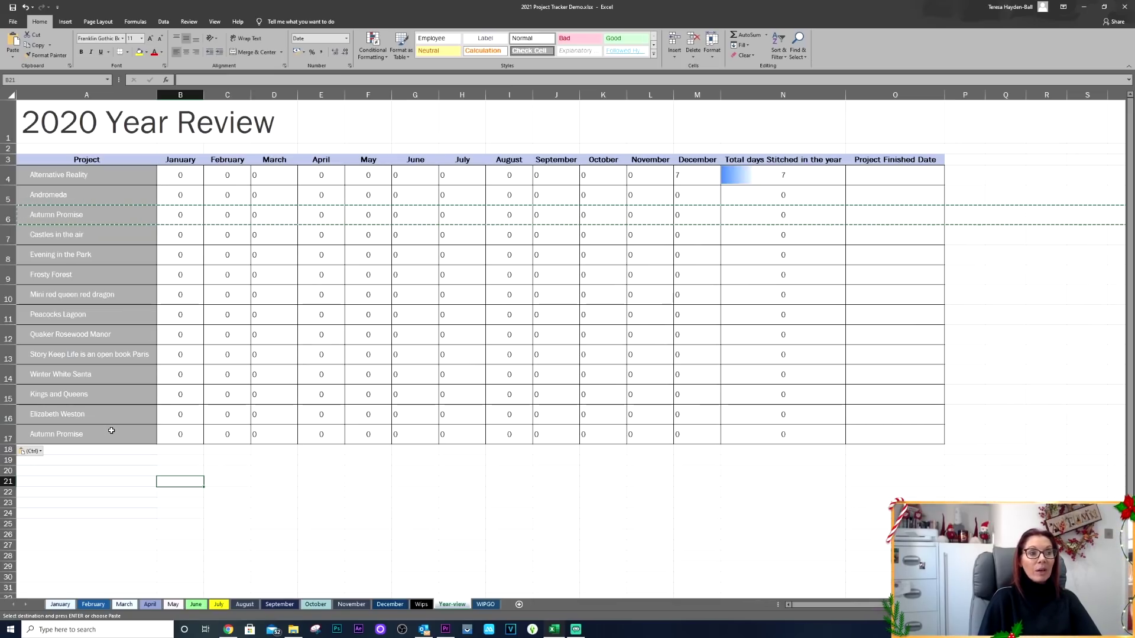
Change the project in A17 of the year review to Demo Wip from the list of wips
click(102, 439)
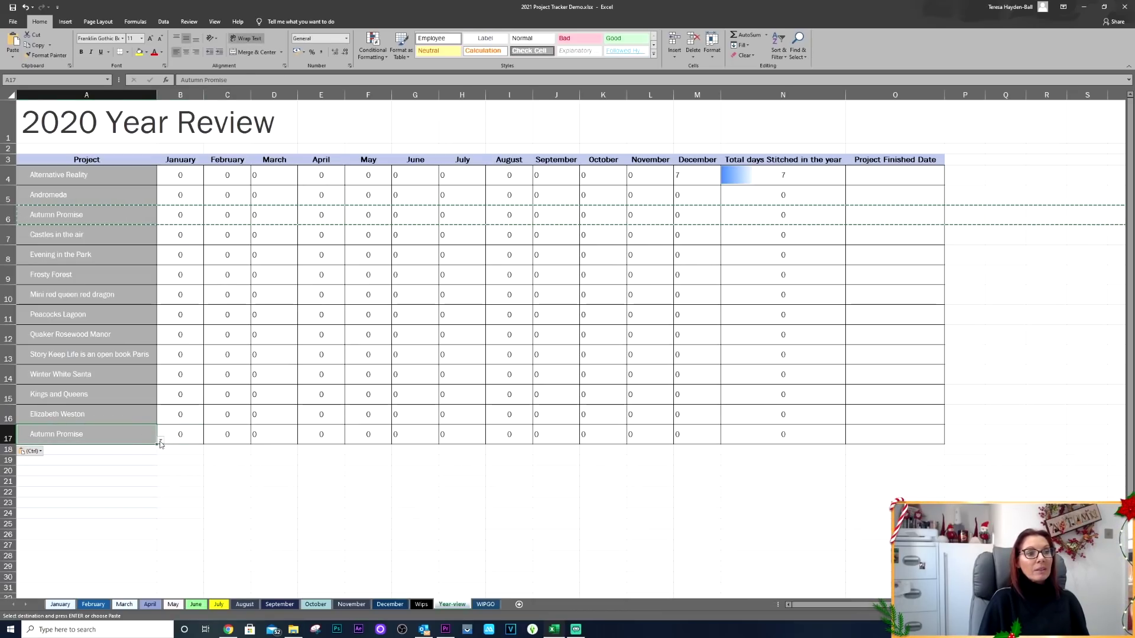
click(160, 441)
click(164, 492)
click(164, 492)
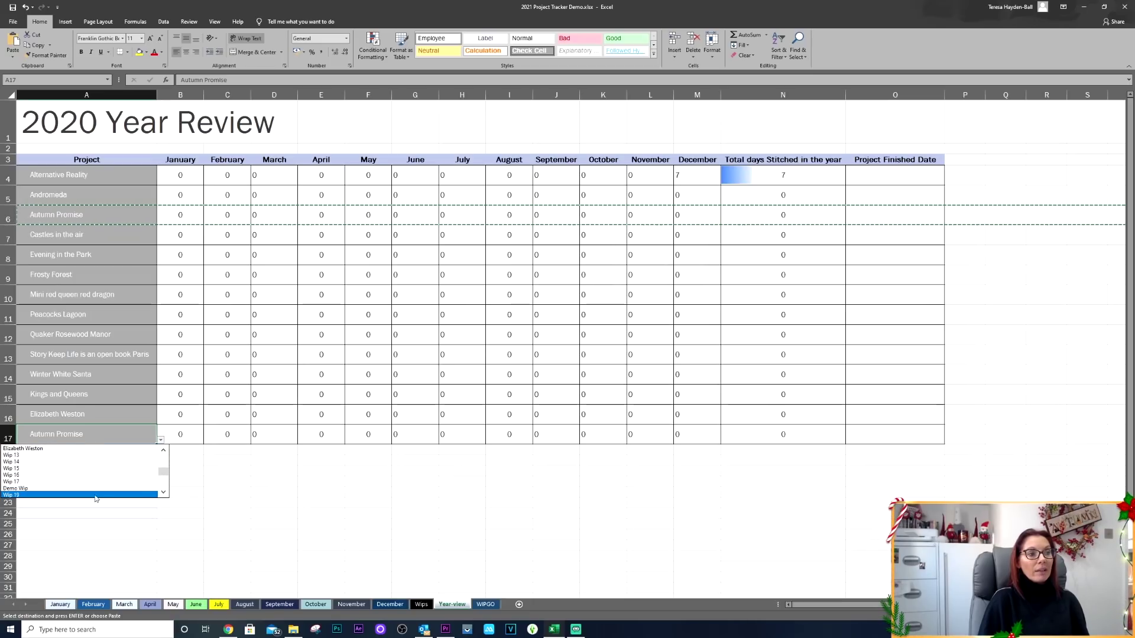
click(89, 489)
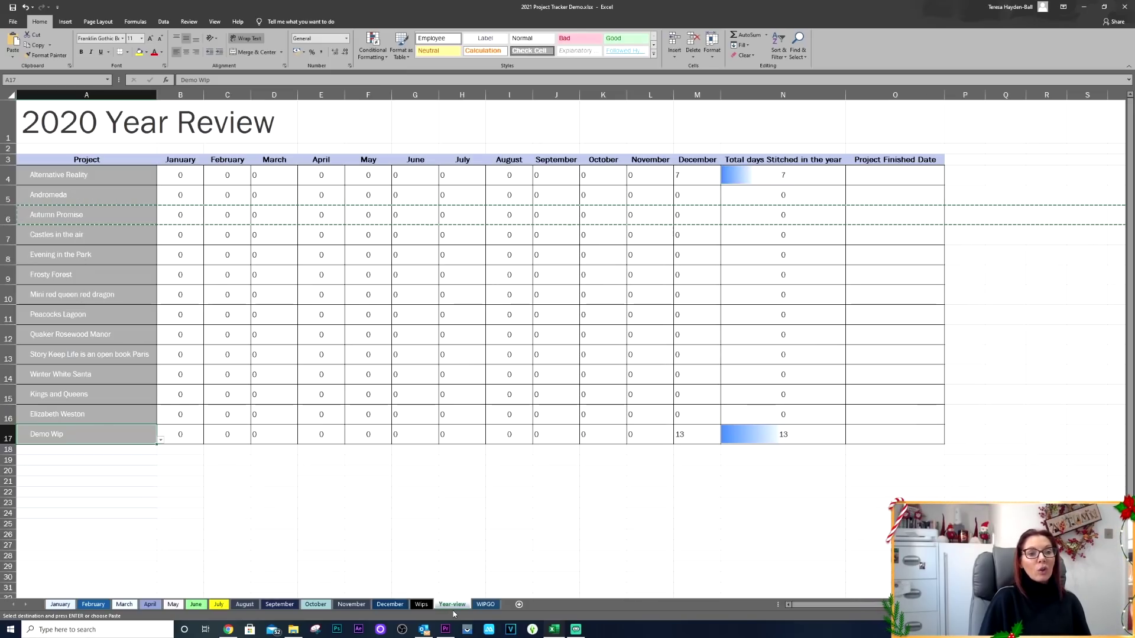
Compare the project names in the Wips list with the Alternative Reality and Demo Wip rows in the year review
click(422, 604)
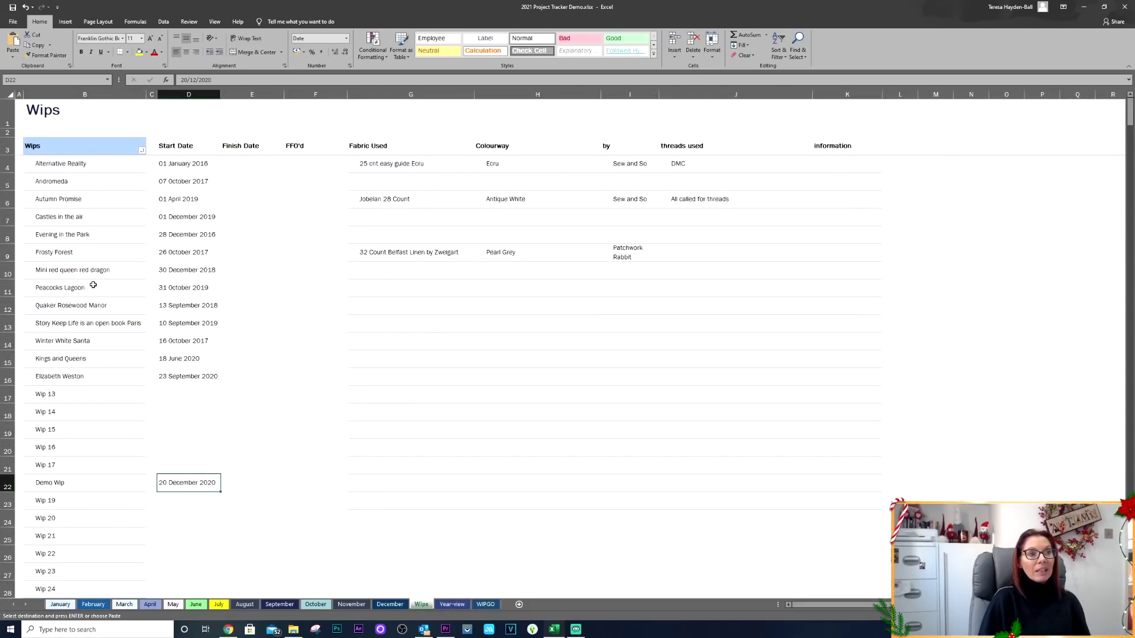
click(452, 605)
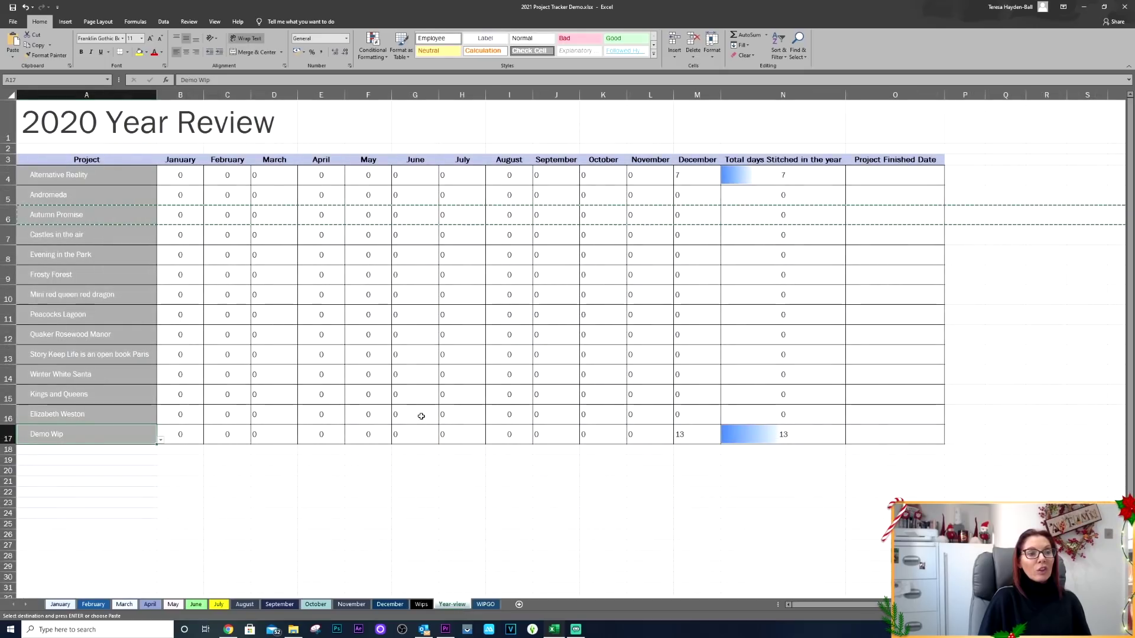
click(83, 177)
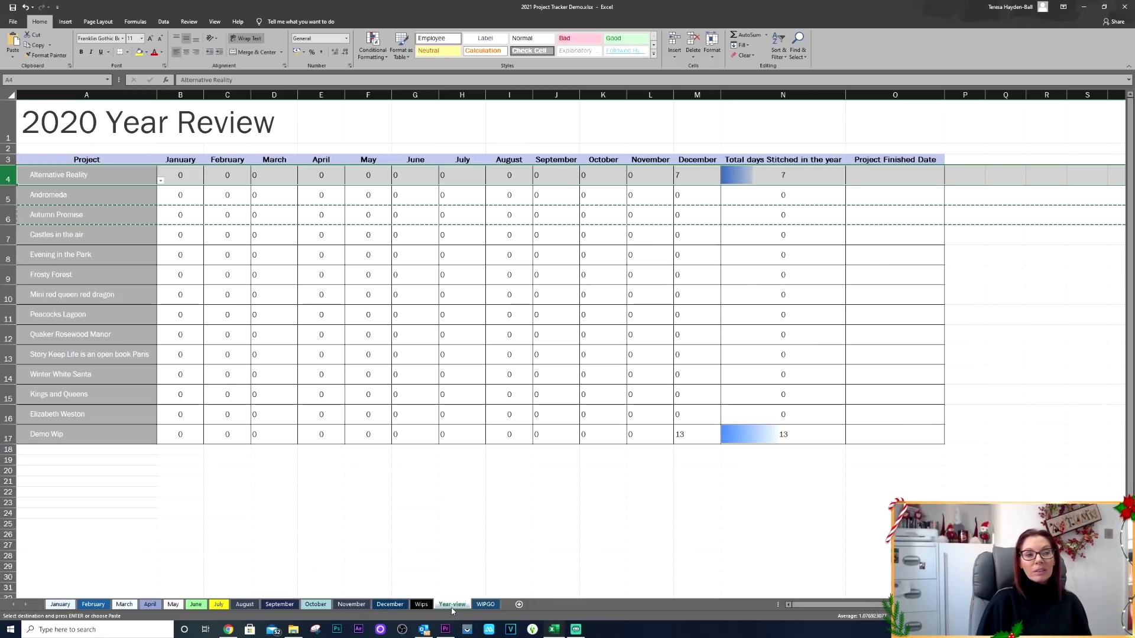
click(67, 437)
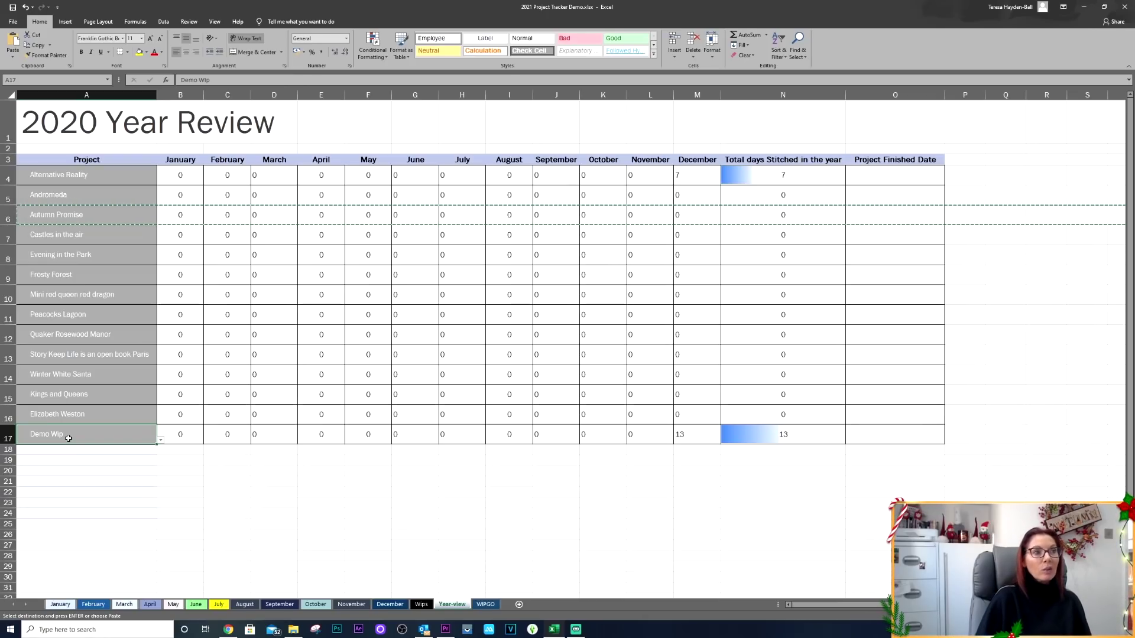
Paste another copy of the Autumn Promise row into row 20 of the year review
click(9, 376)
click(10, 216)
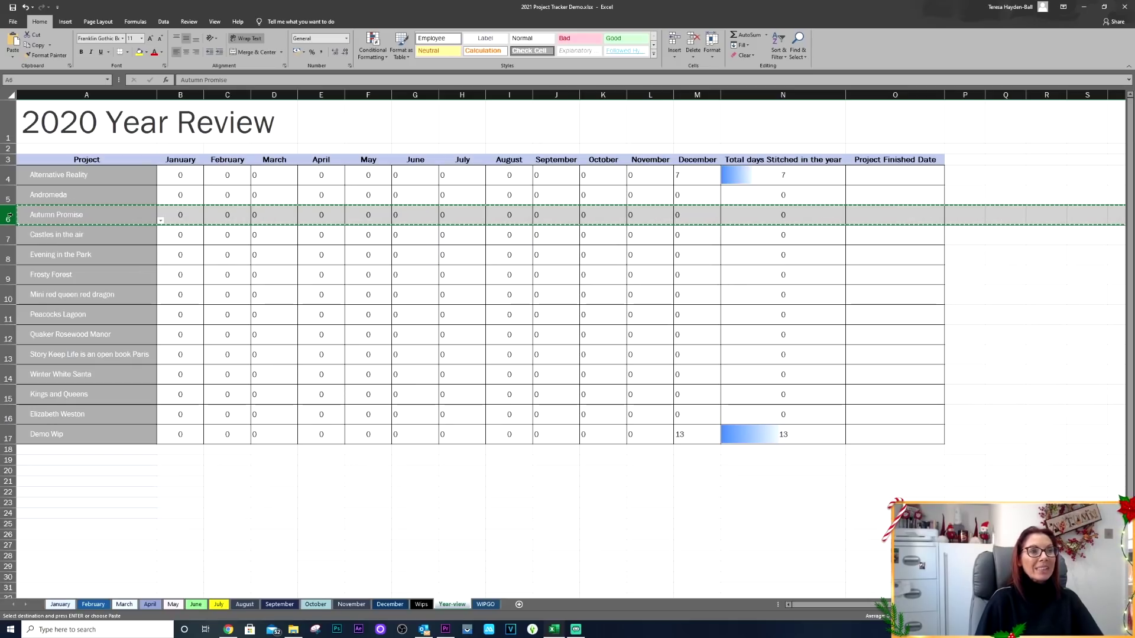
click(53, 451)
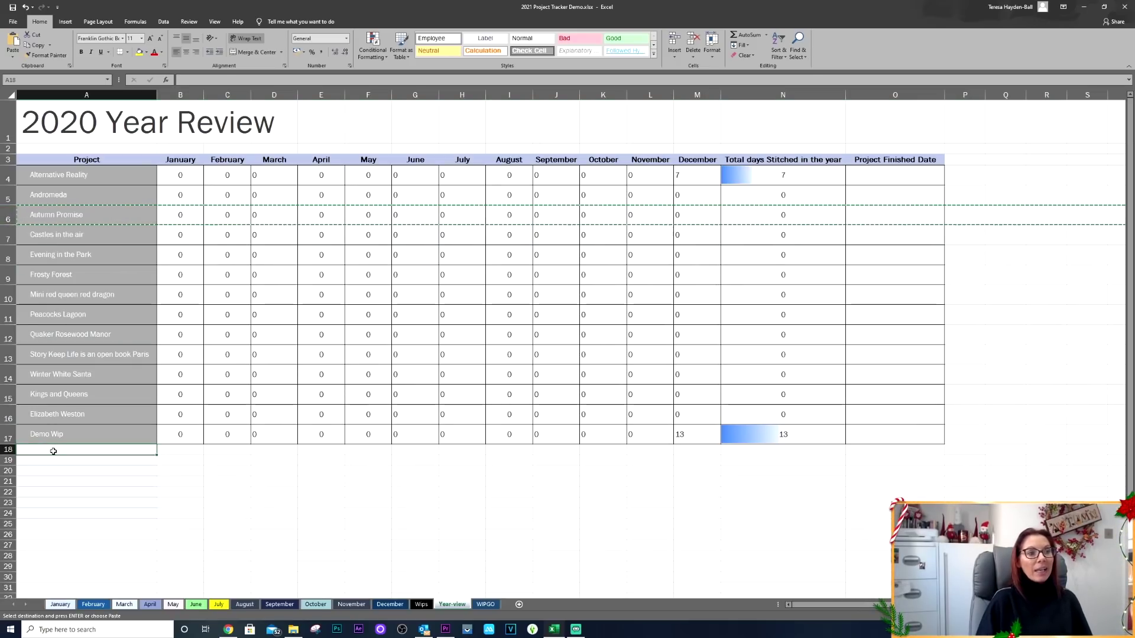
click(53, 471)
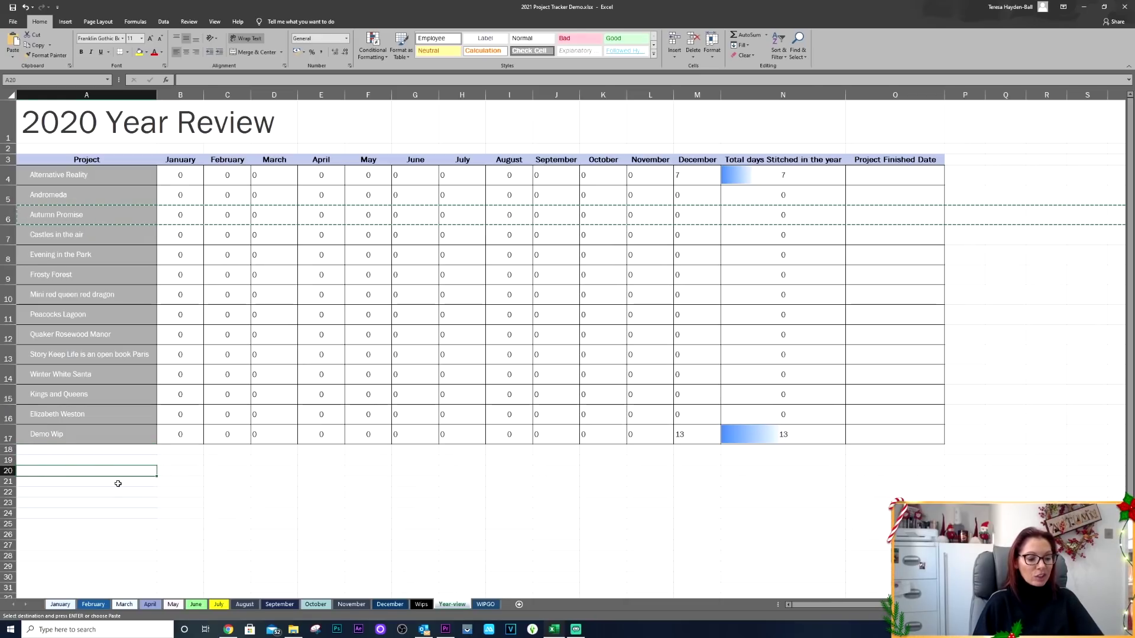
key(ctrl+v)
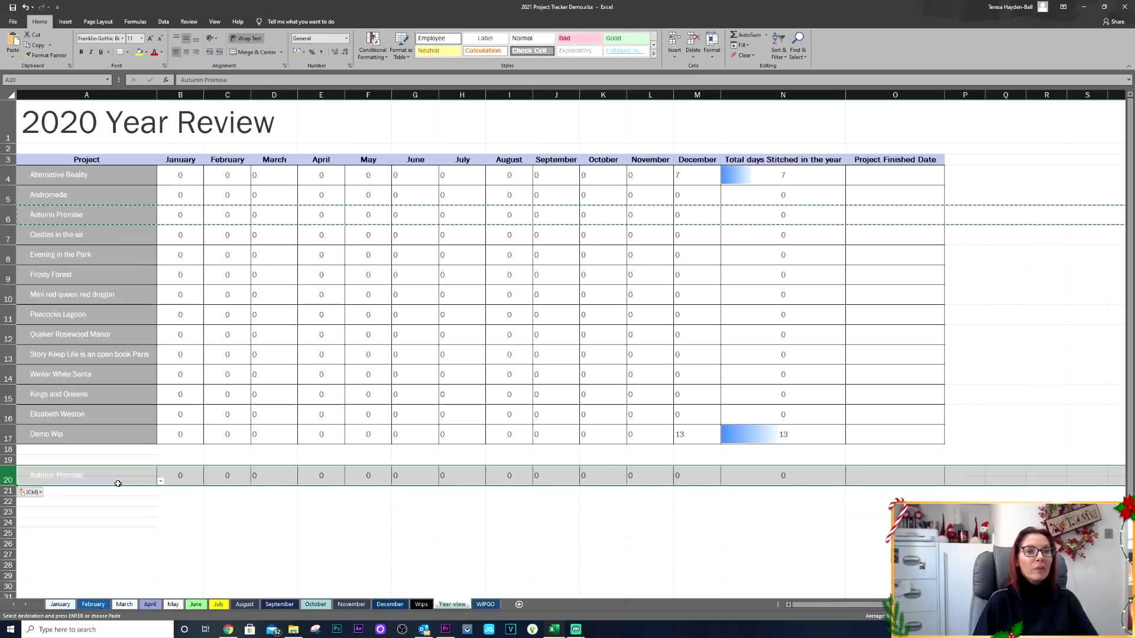